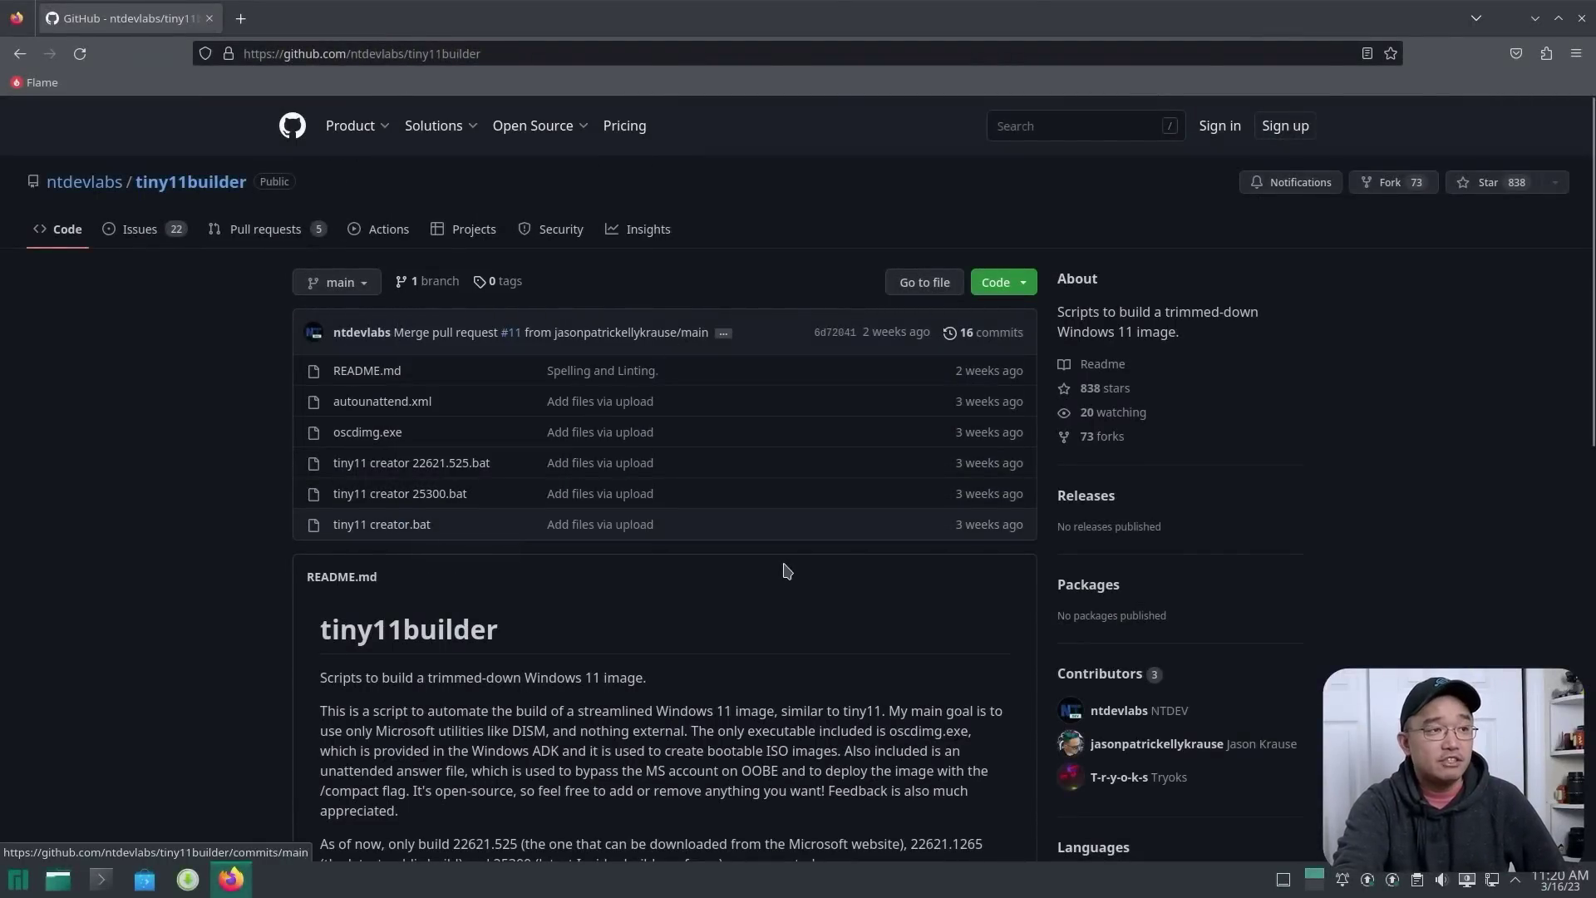
{"action": "scroll", "coordinate": [523, 607], "scroll_direction": "down", "scroll_amount": 5}
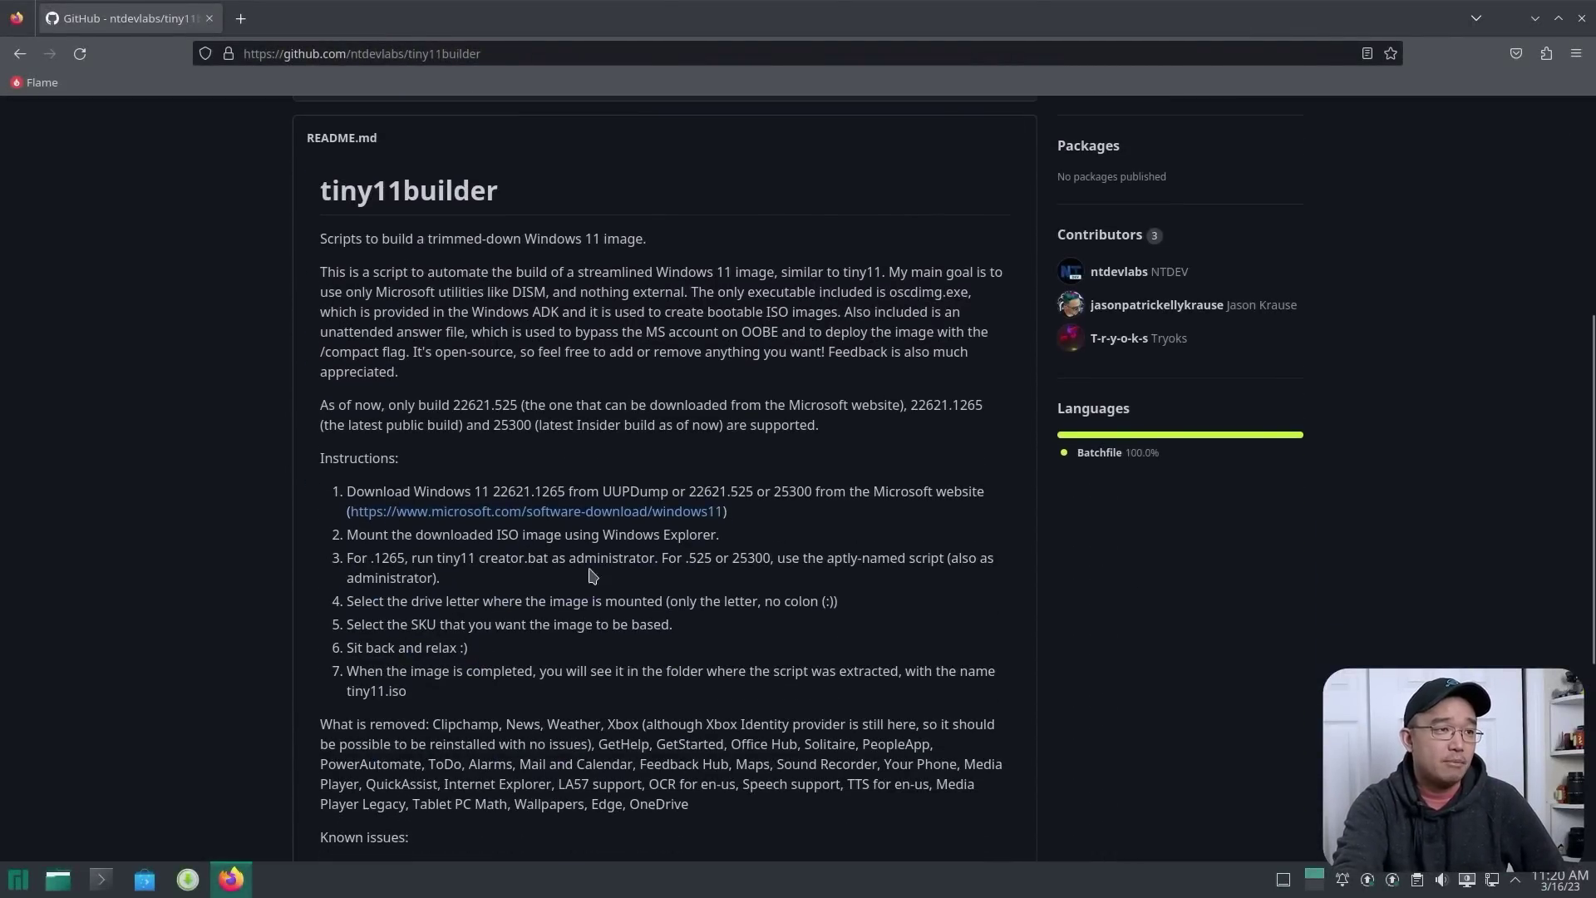
{"action": "scroll", "coordinate": [663, 584], "scroll_direction": "up", "scroll_amount": 5}
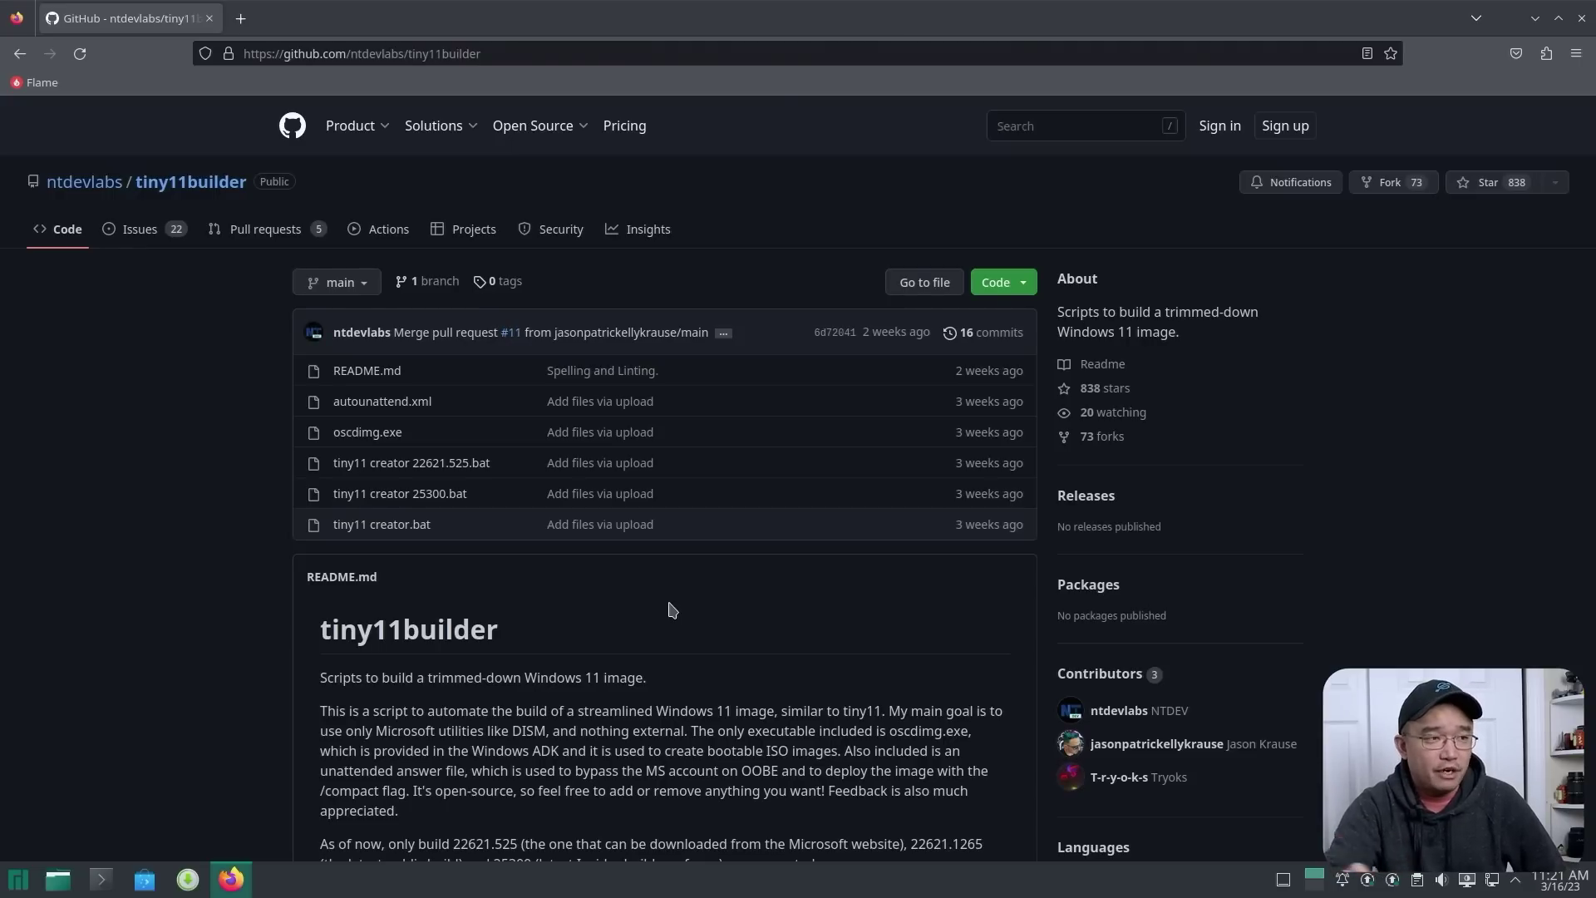
{"action": "scroll", "coordinate": [335, 663], "scroll_direction": "down", "scroll_amount": 3}
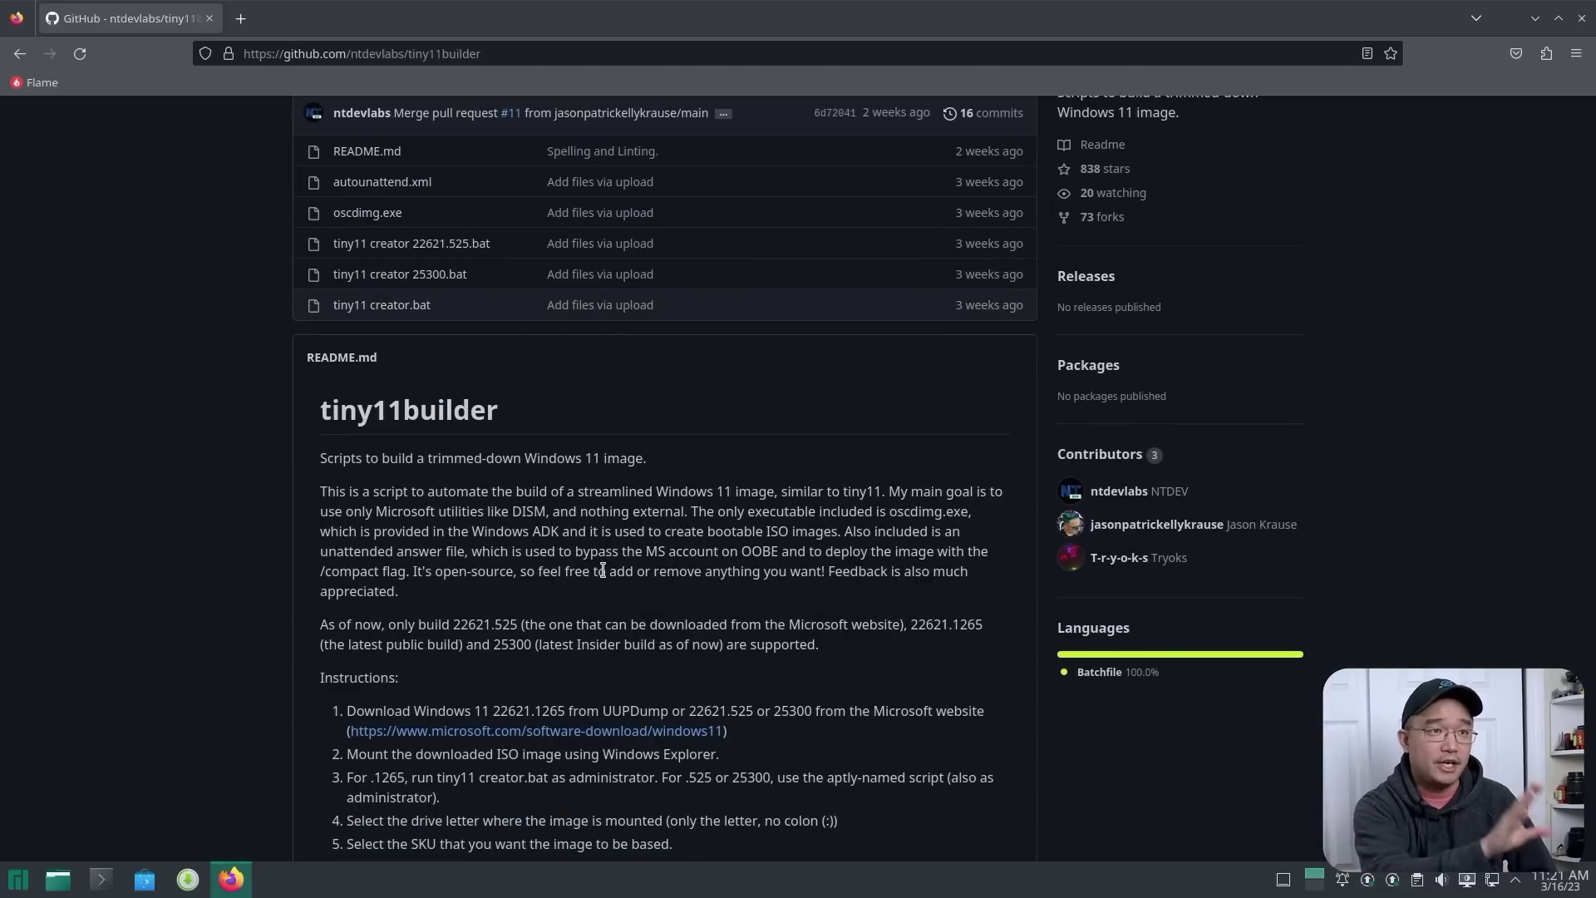
{"action": "scroll", "coordinate": [551, 564], "scroll_direction": "down", "scroll_amount": 3}
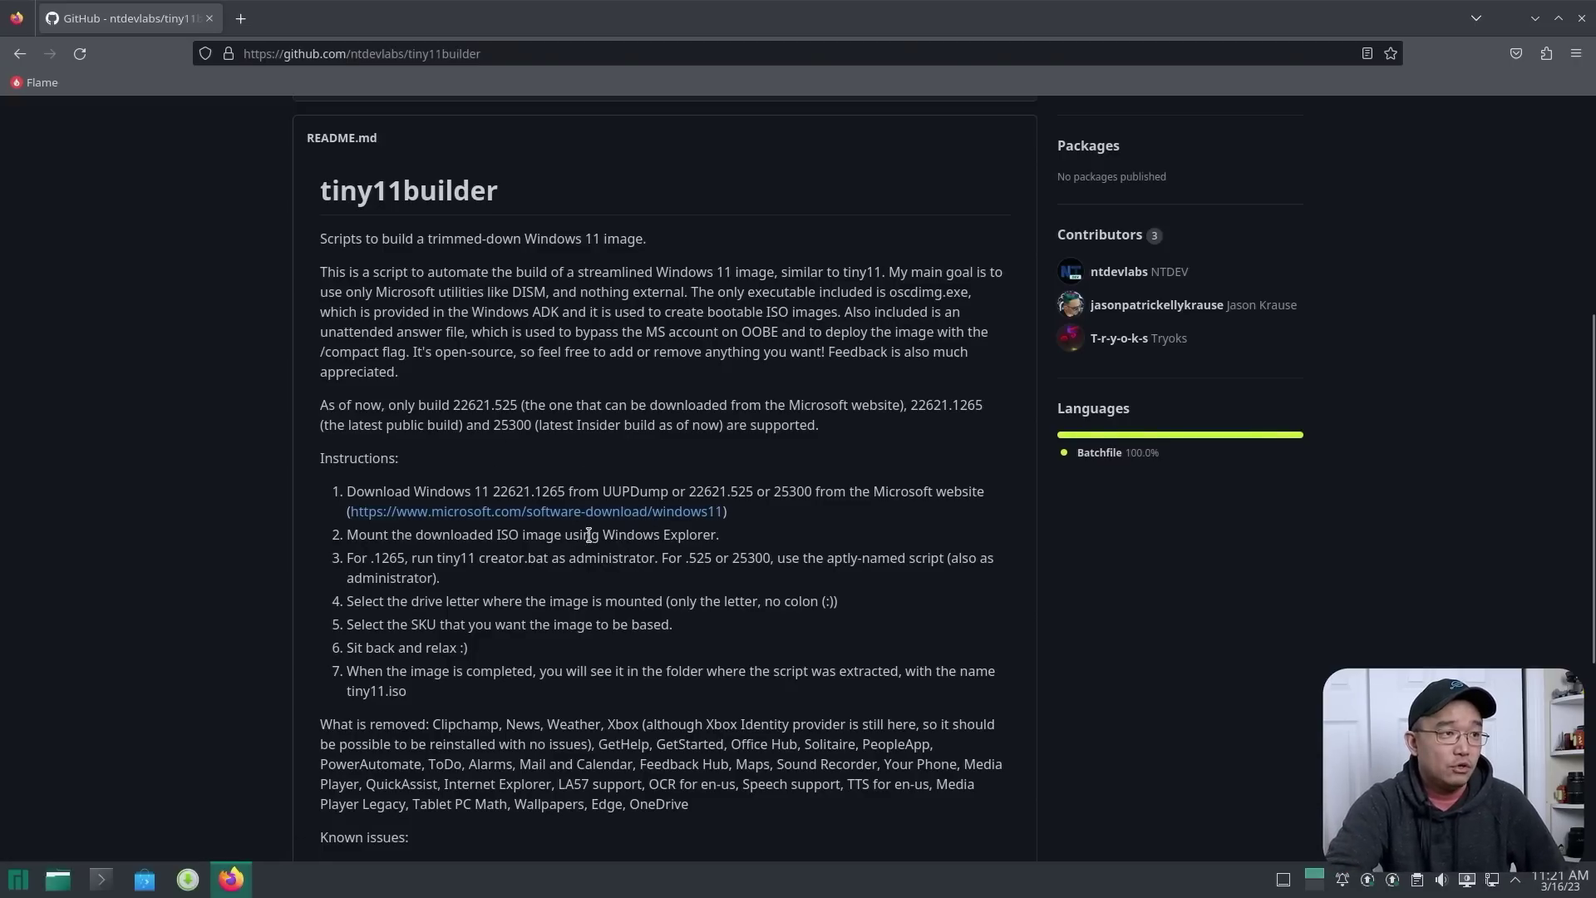
- Open Microsoft's Download Windows 11 page in a new tab, scroll through it, then return to the README
{"action": "right_click", "coordinate": [619, 513]}
{"action": "left_click", "coordinate": [640, 532]}
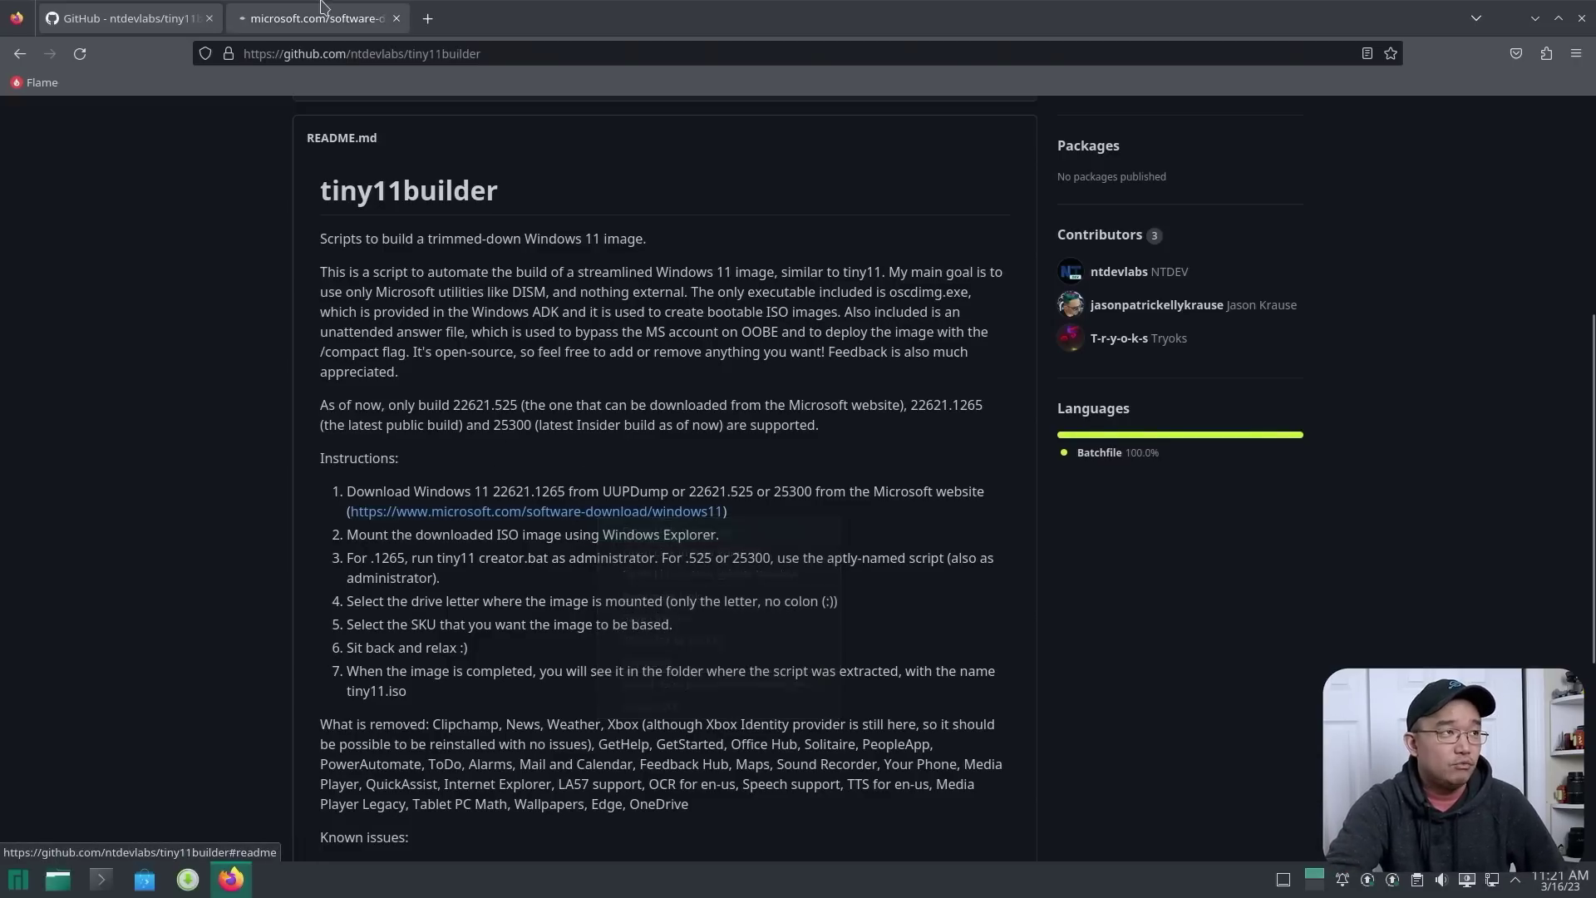
{"action": "left_click", "coordinate": [323, 11]}
{"action": "scroll", "coordinate": [499, 556], "scroll_direction": "down", "scroll_amount": 5}
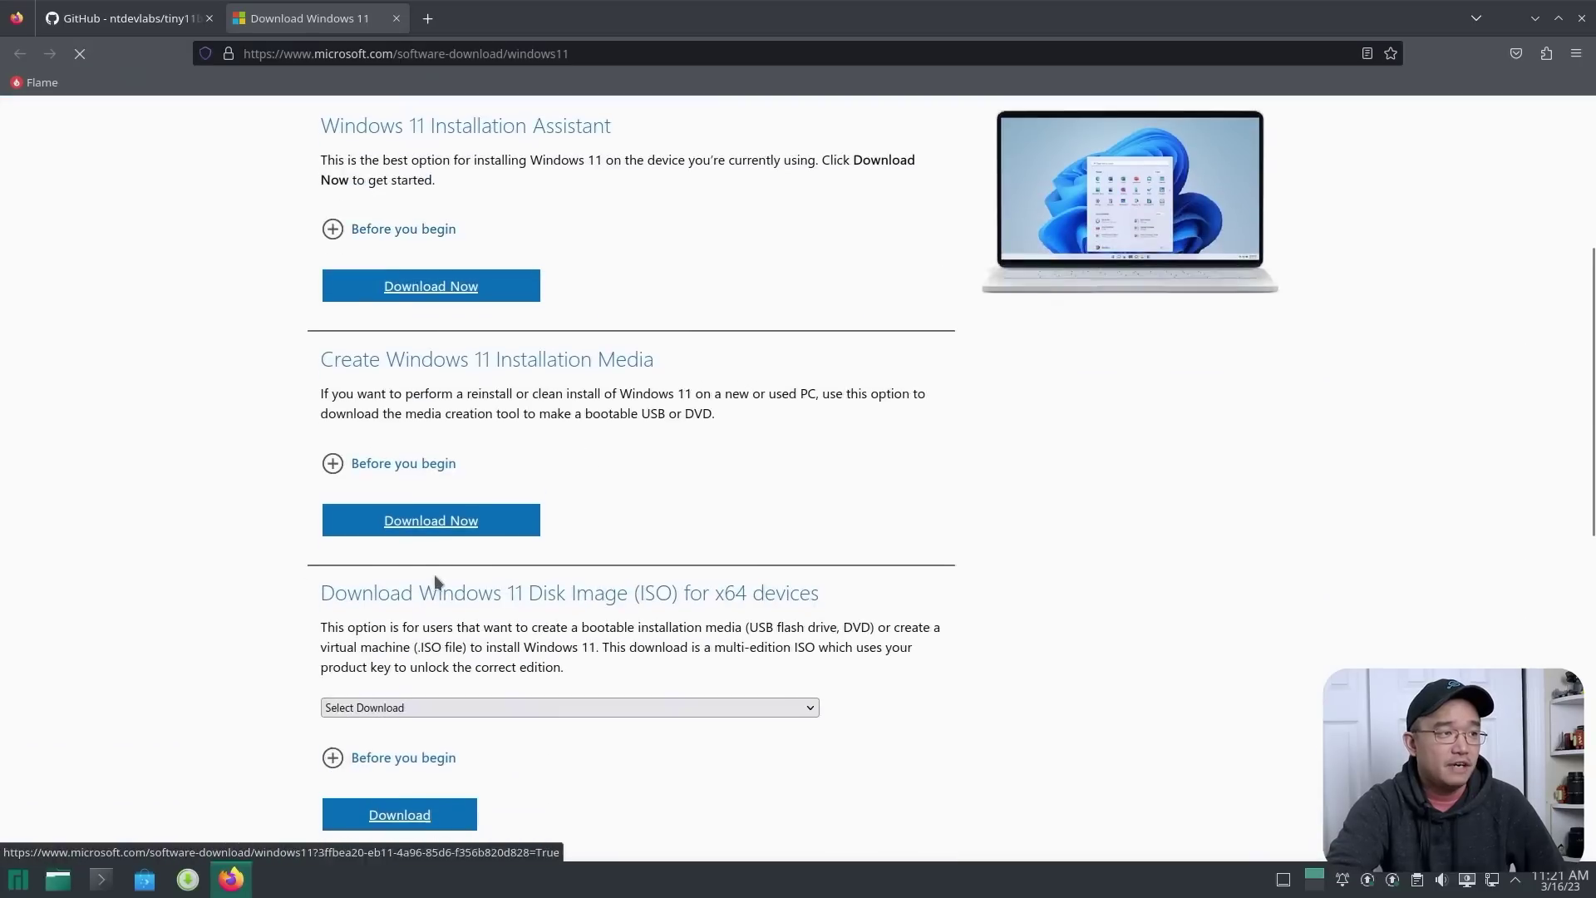
{"action": "scroll", "coordinate": [359, 551], "scroll_direction": "down", "scroll_amount": 4}
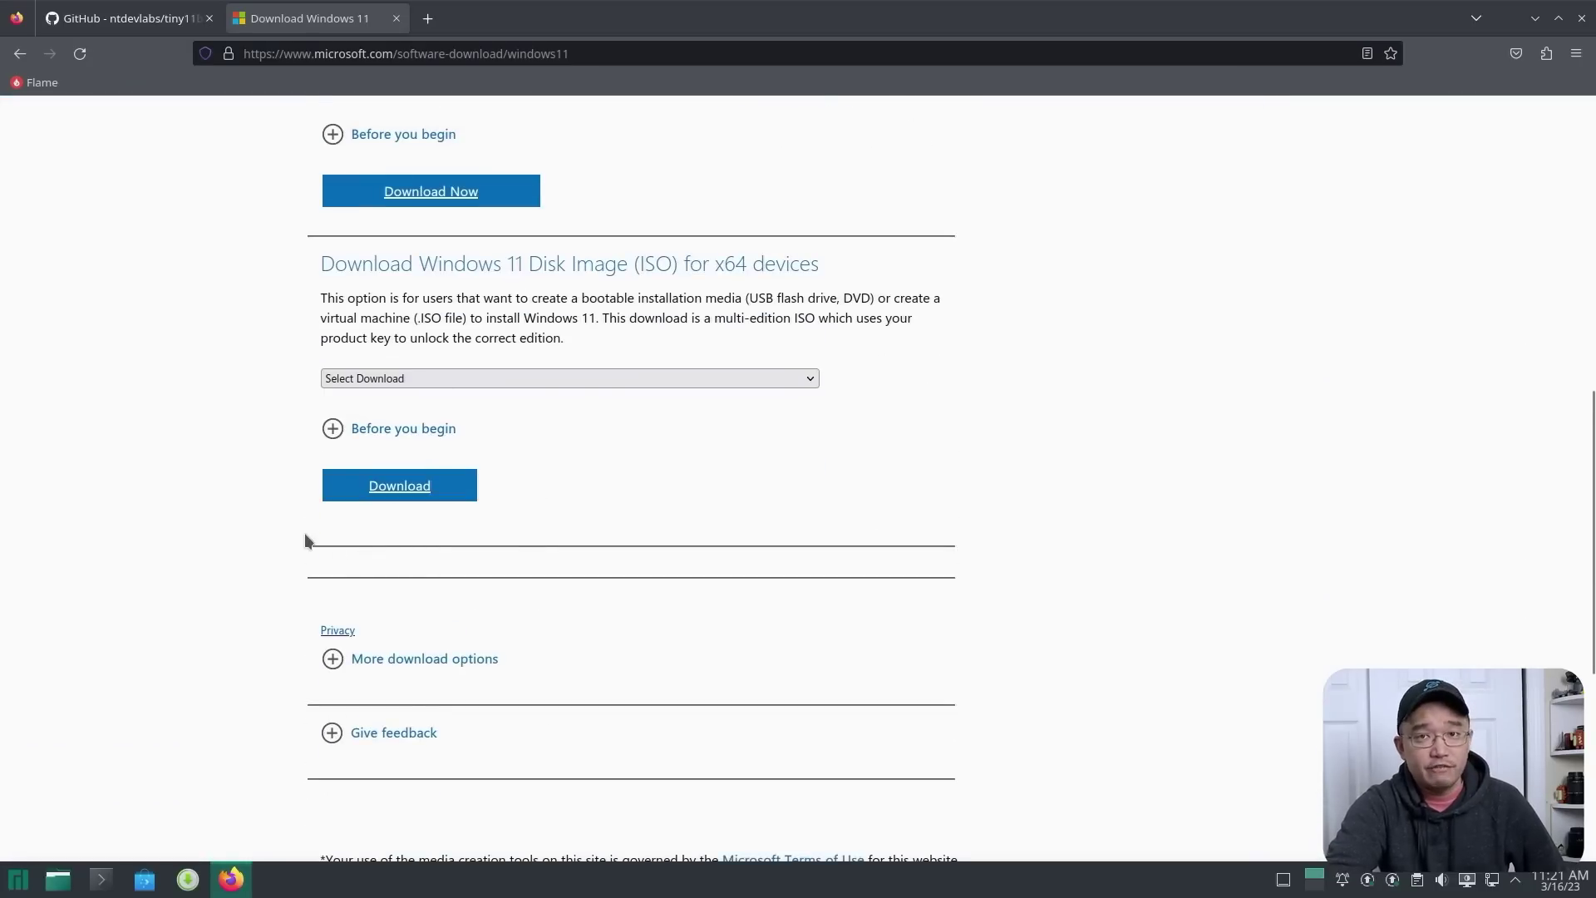
{"action": "left_click", "coordinate": [125, 13]}
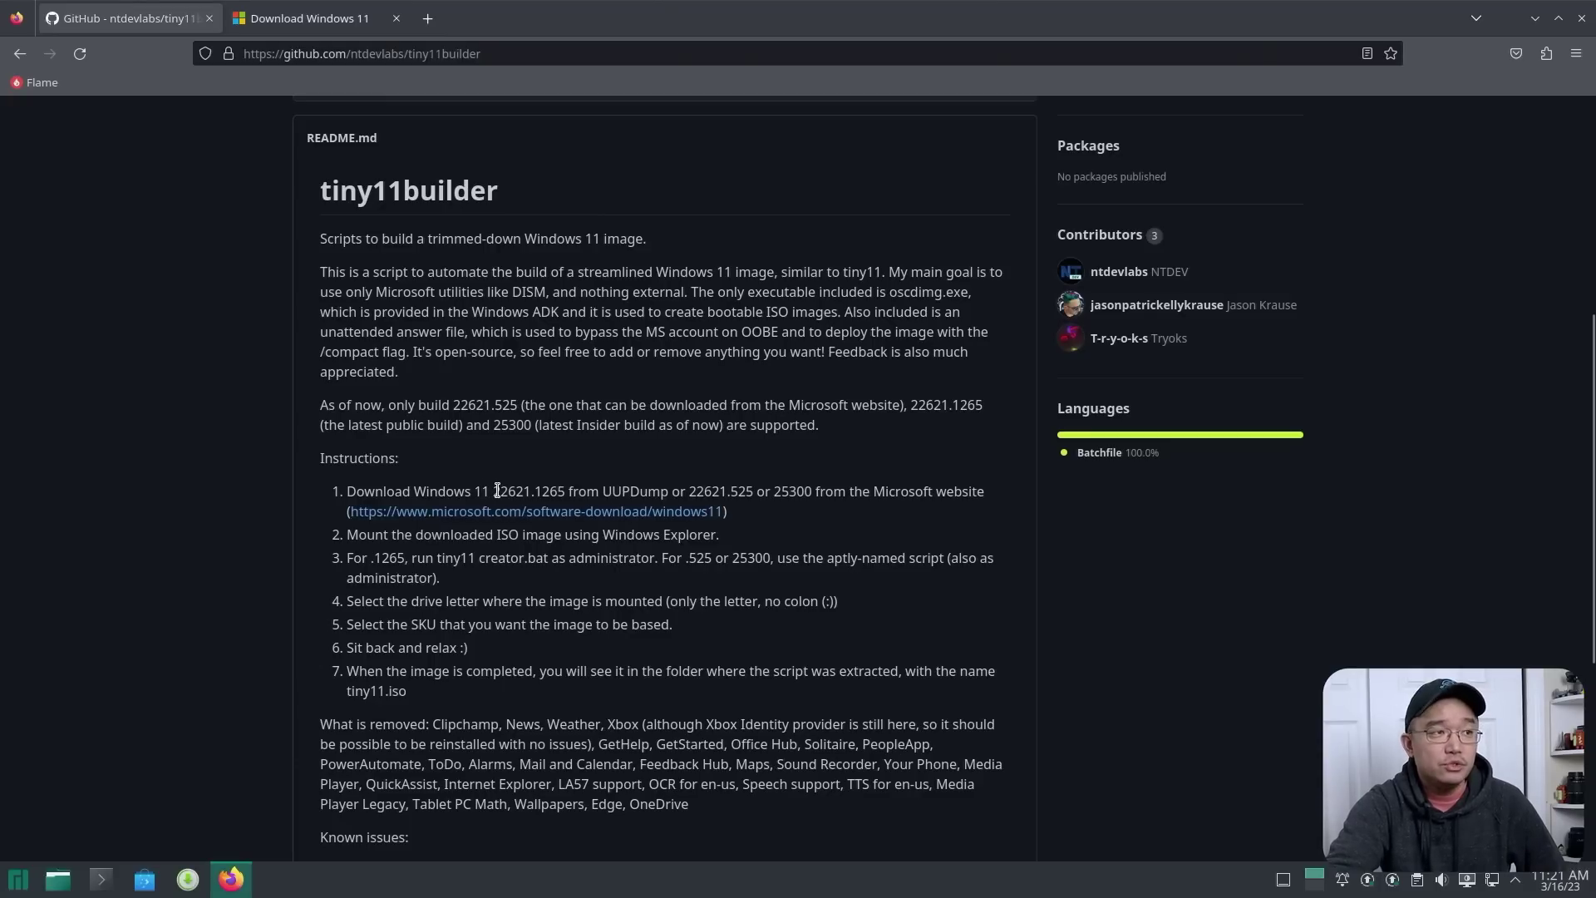
- Google 'UUPDump' from the README, open uupdump.net in its own tab, then go back to GitHub
{"action": "double_click", "coordinate": [785, 485]}
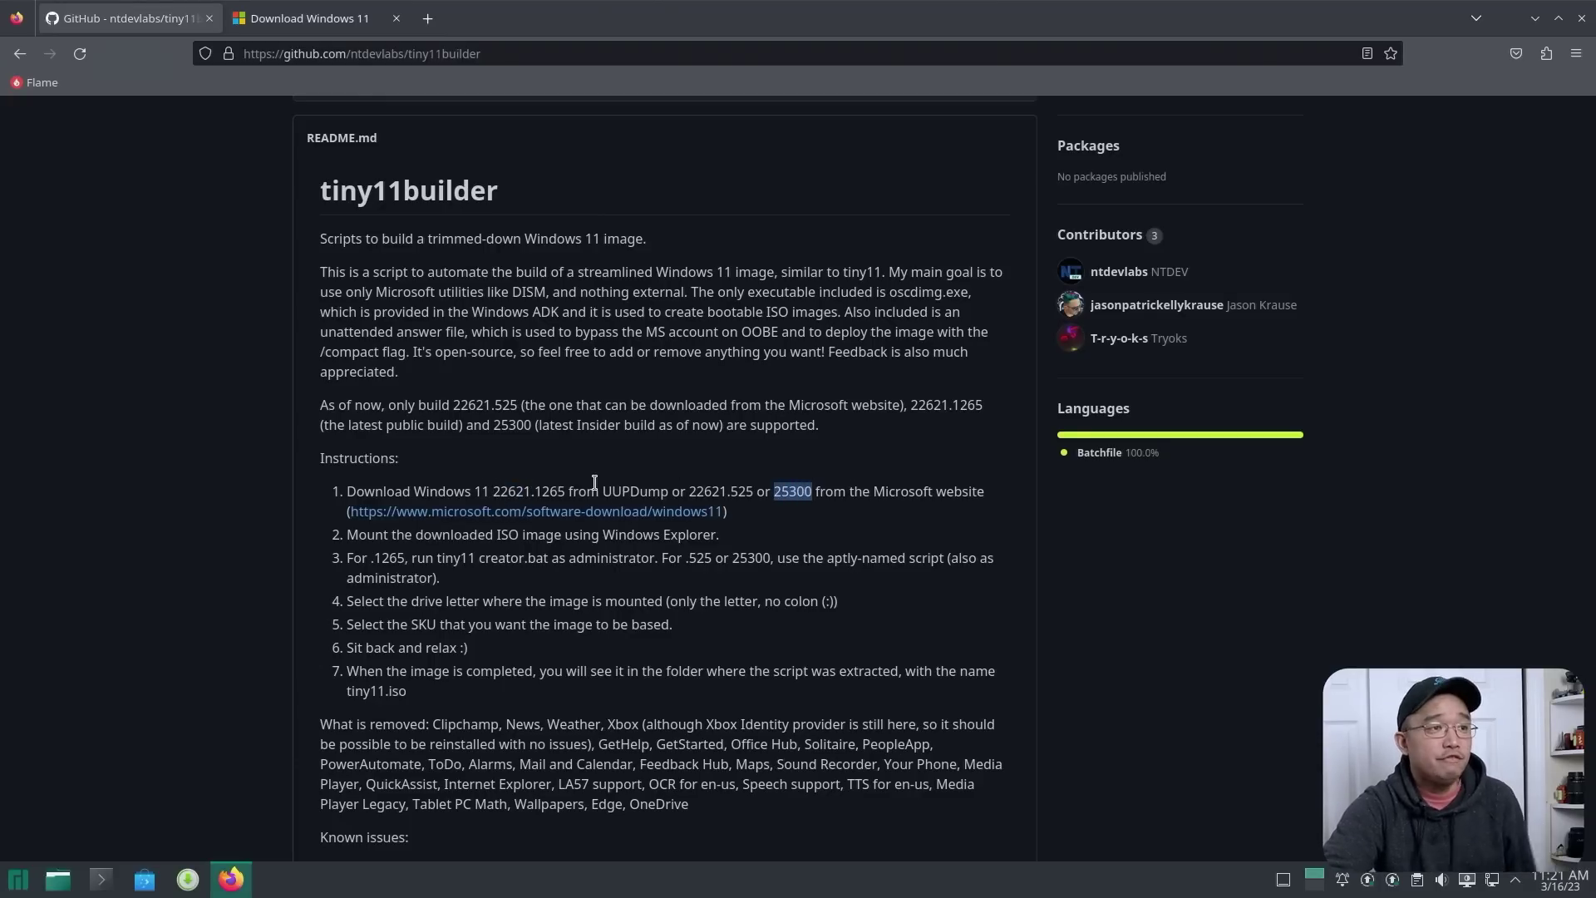
{"action": "left_click_drag", "start_coordinate": [604, 490], "coordinate": [684, 493]}
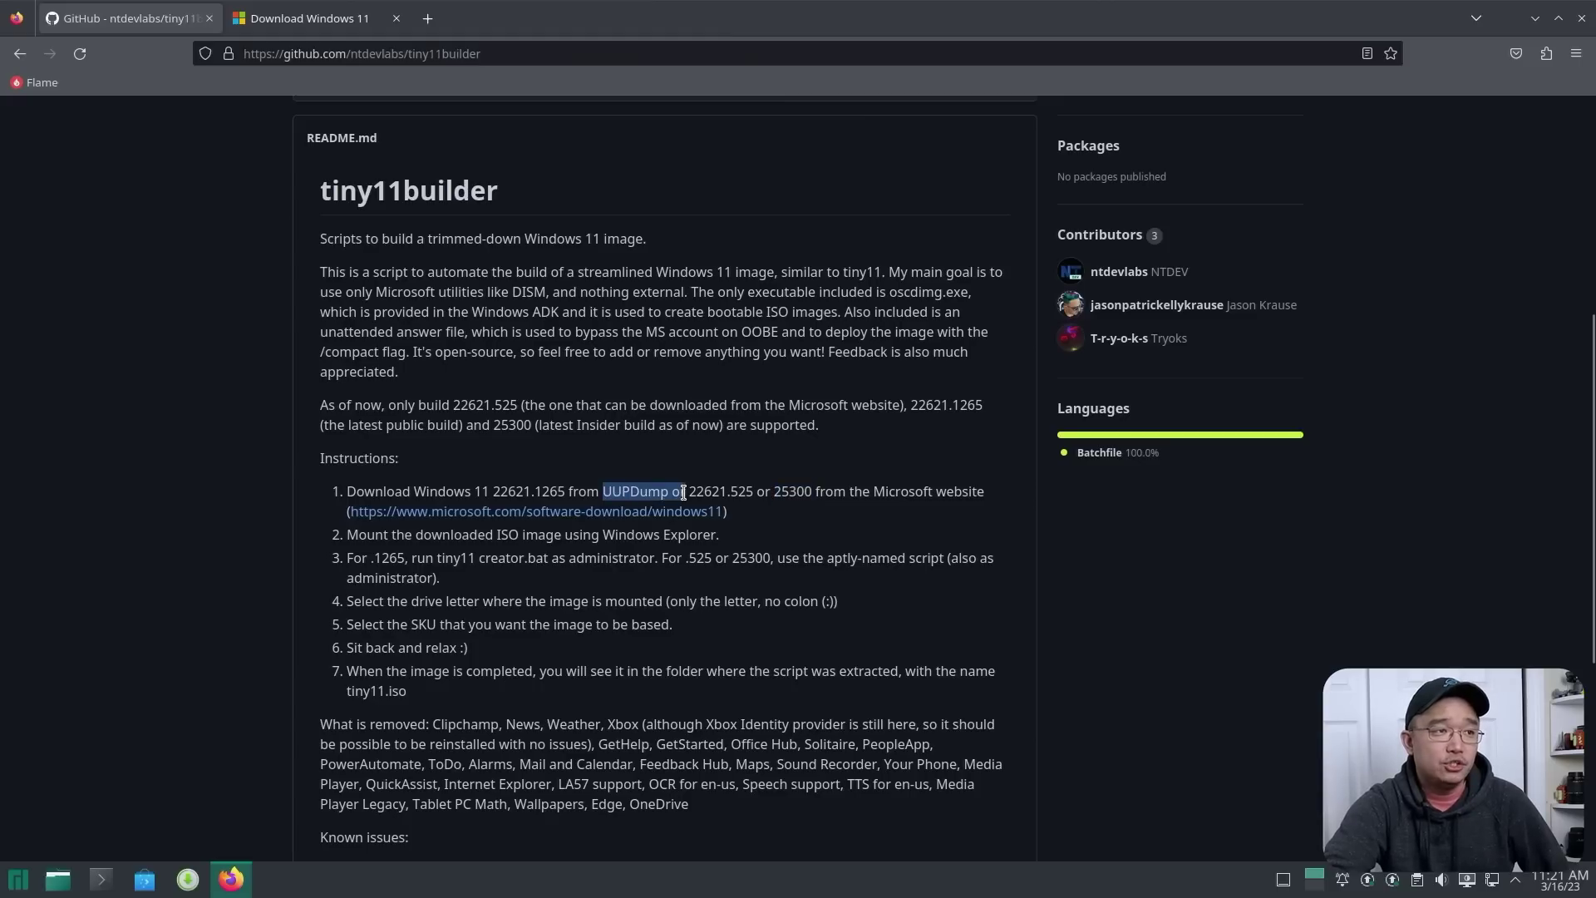
{"action": "right_click", "coordinate": [667, 491]}
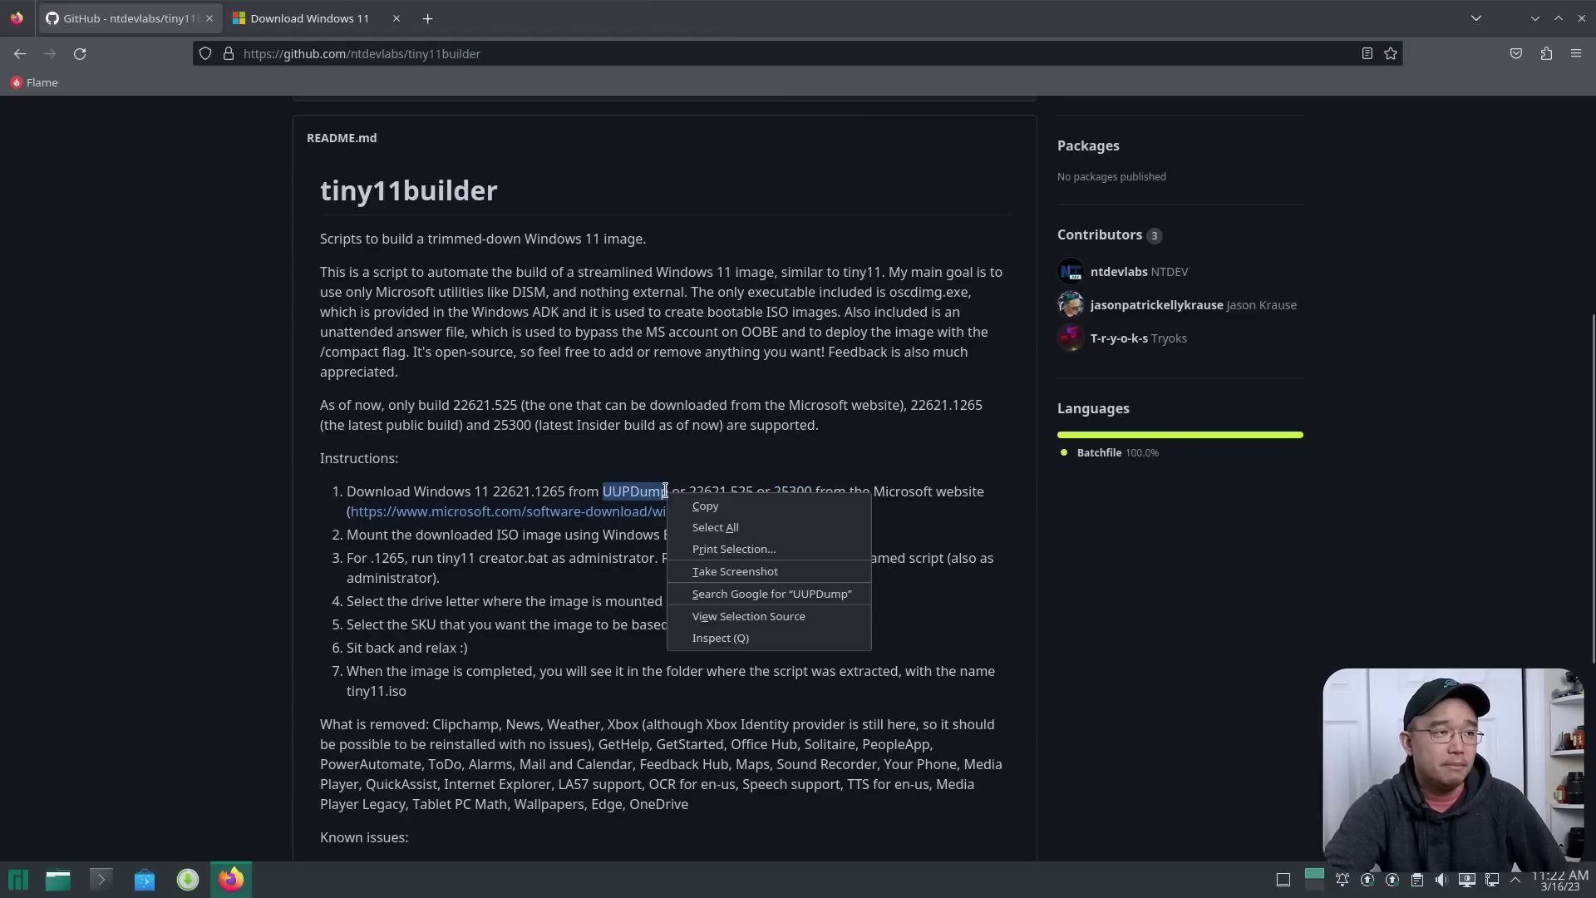
{"action": "left_click", "coordinate": [748, 587]}
{"action": "left_click", "coordinate": [225, 305]}
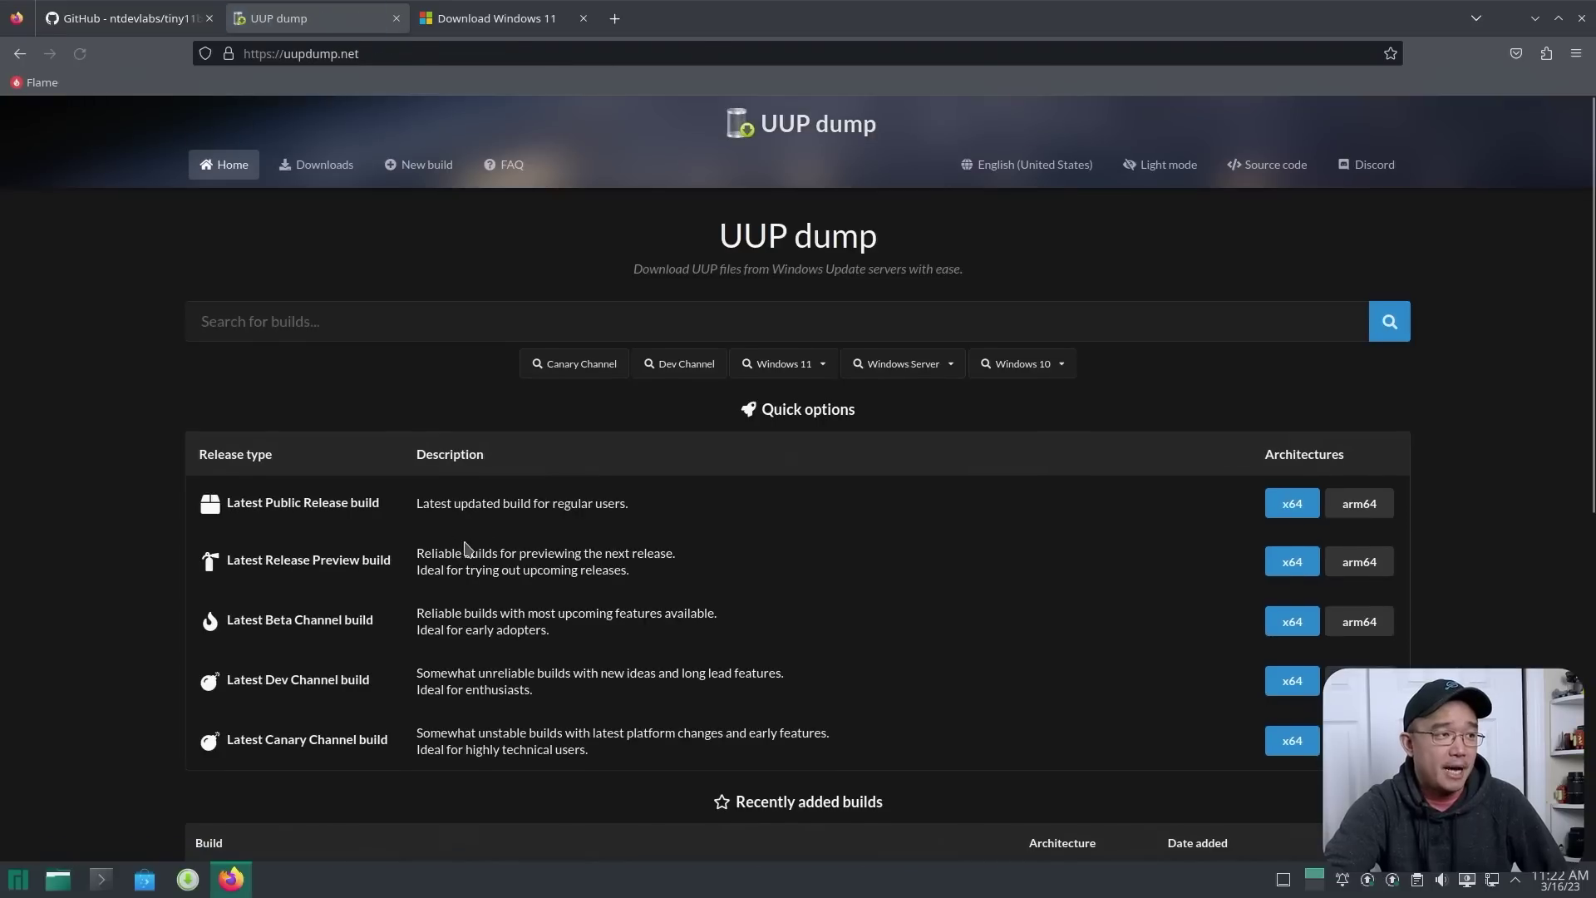
{"action": "scroll", "coordinate": [466, 549], "scroll_direction": "down", "scroll_amount": 6}
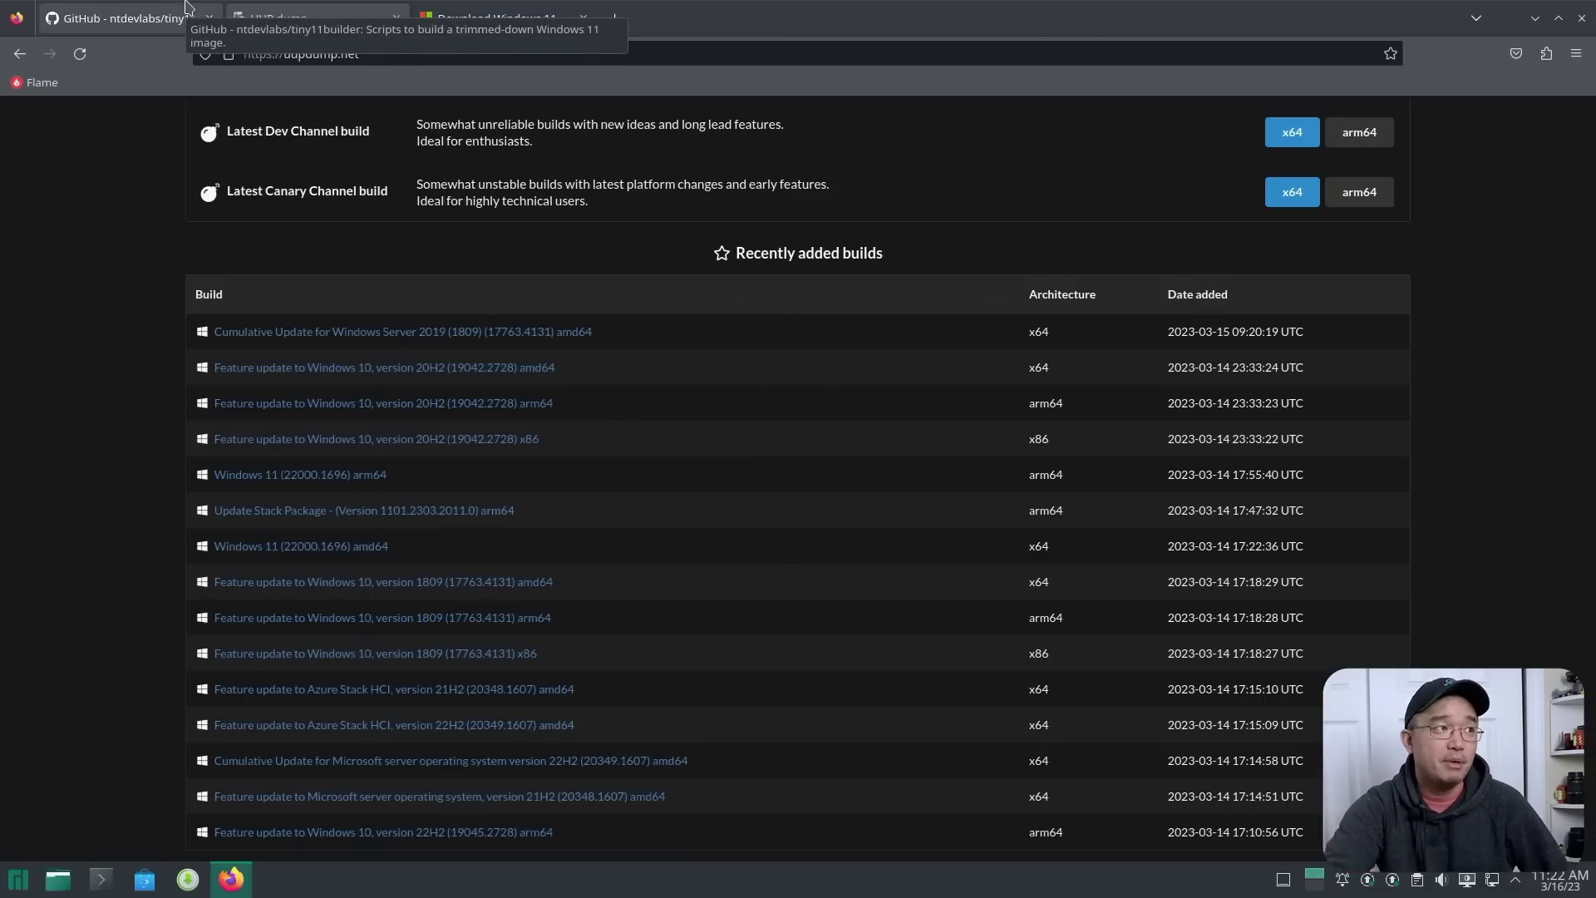
{"action": "left_click", "coordinate": [186, 7]}
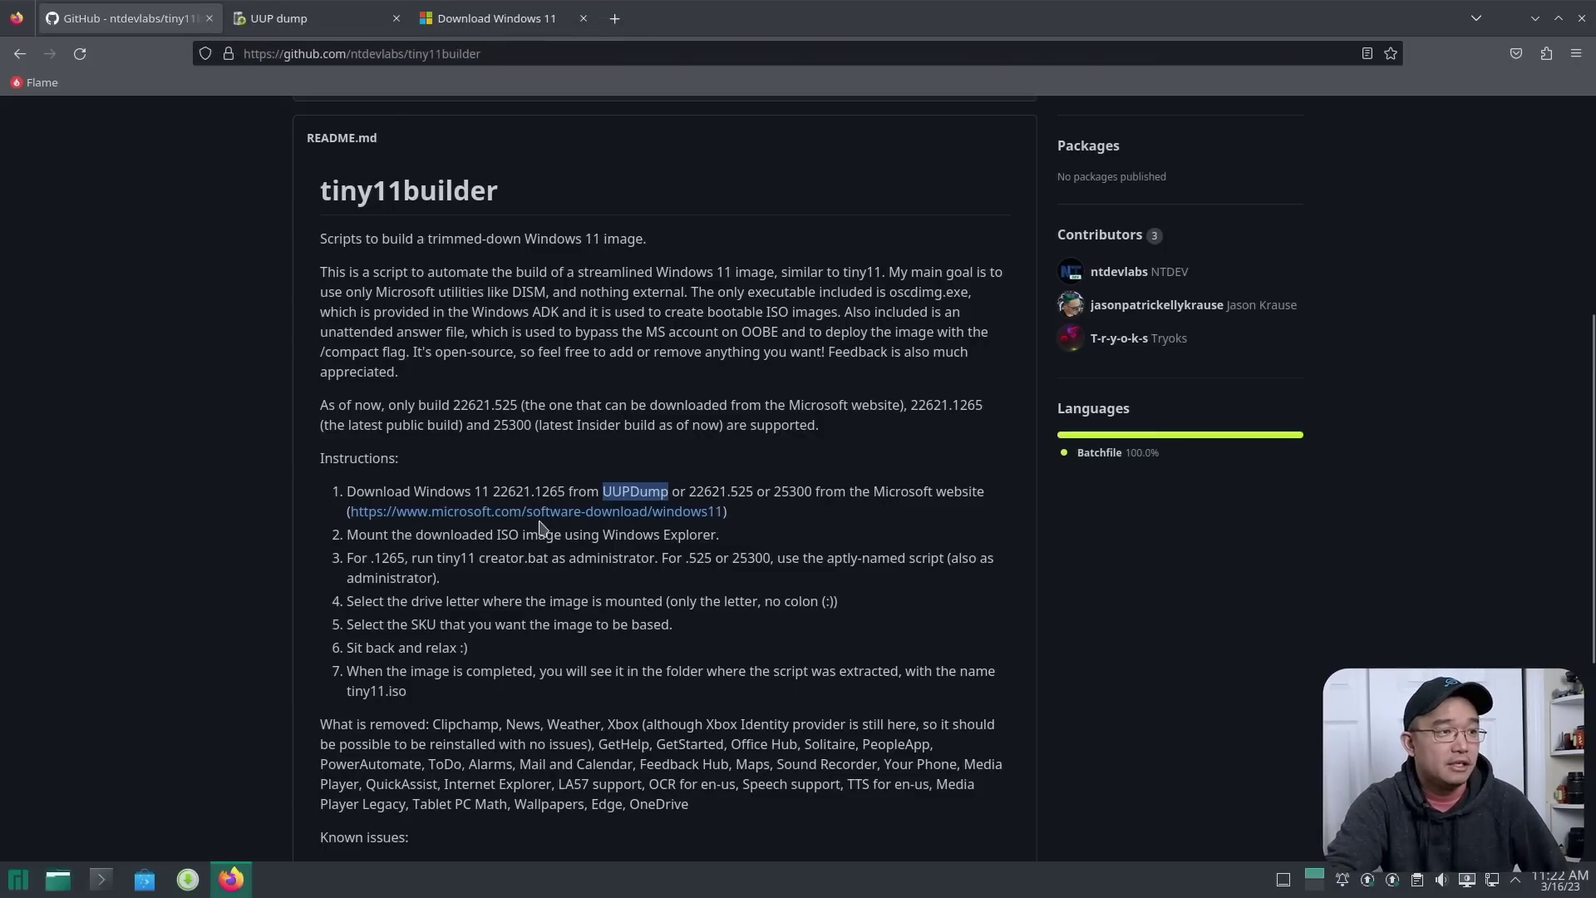
{"action": "scroll", "coordinate": [596, 557], "scroll_direction": "down", "scroll_amount": 2}
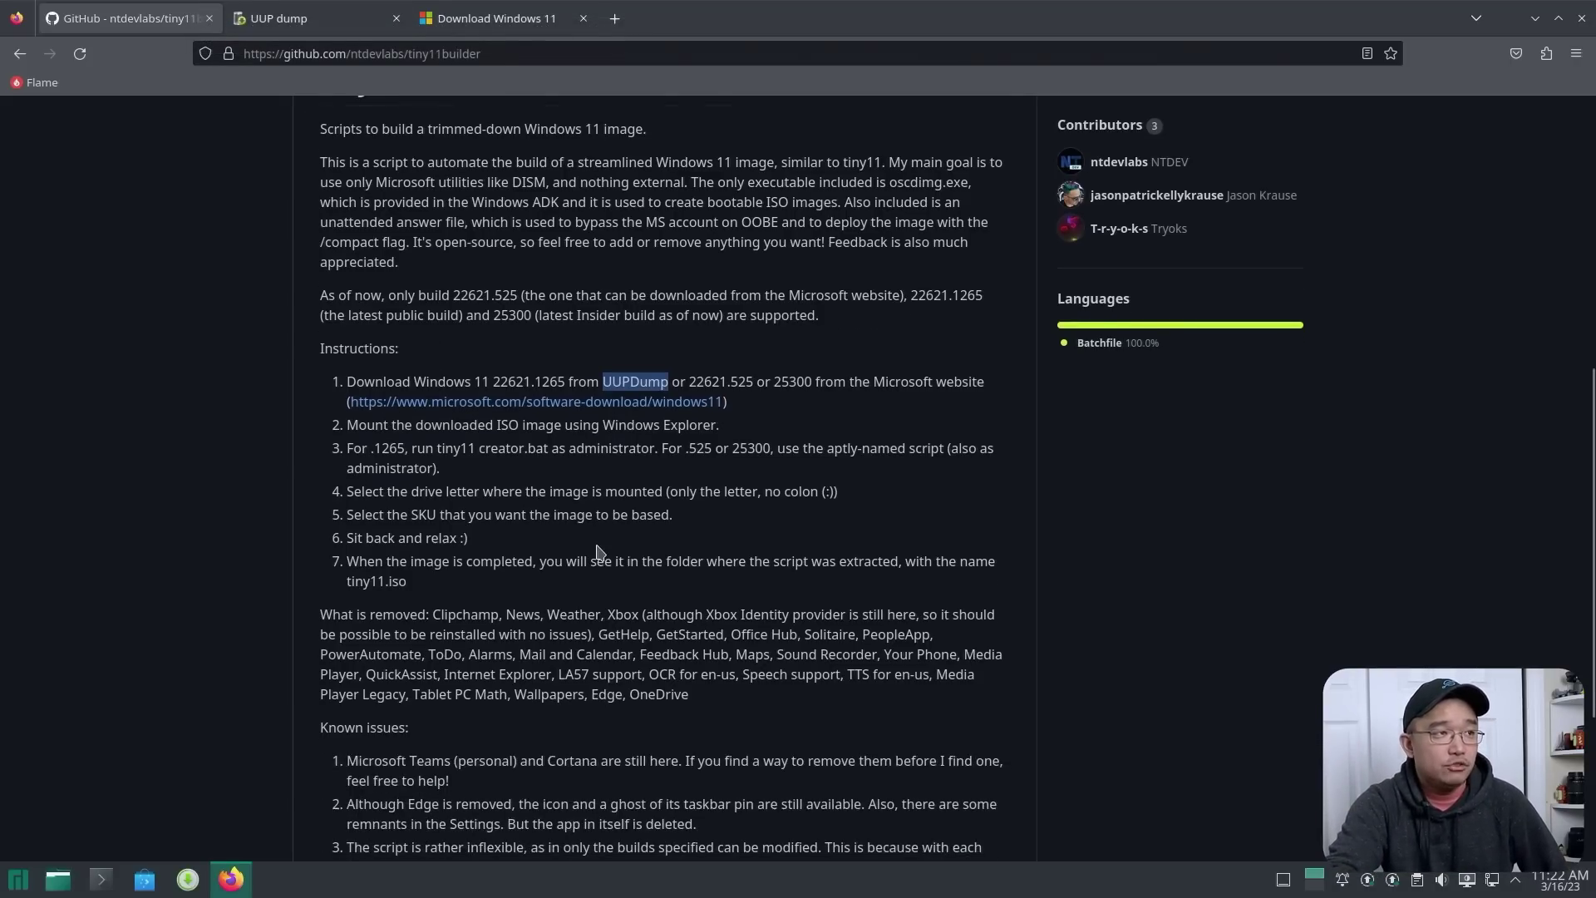
{"action": "scroll", "coordinate": [587, 546], "scroll_direction": "up", "scroll_amount": 7}
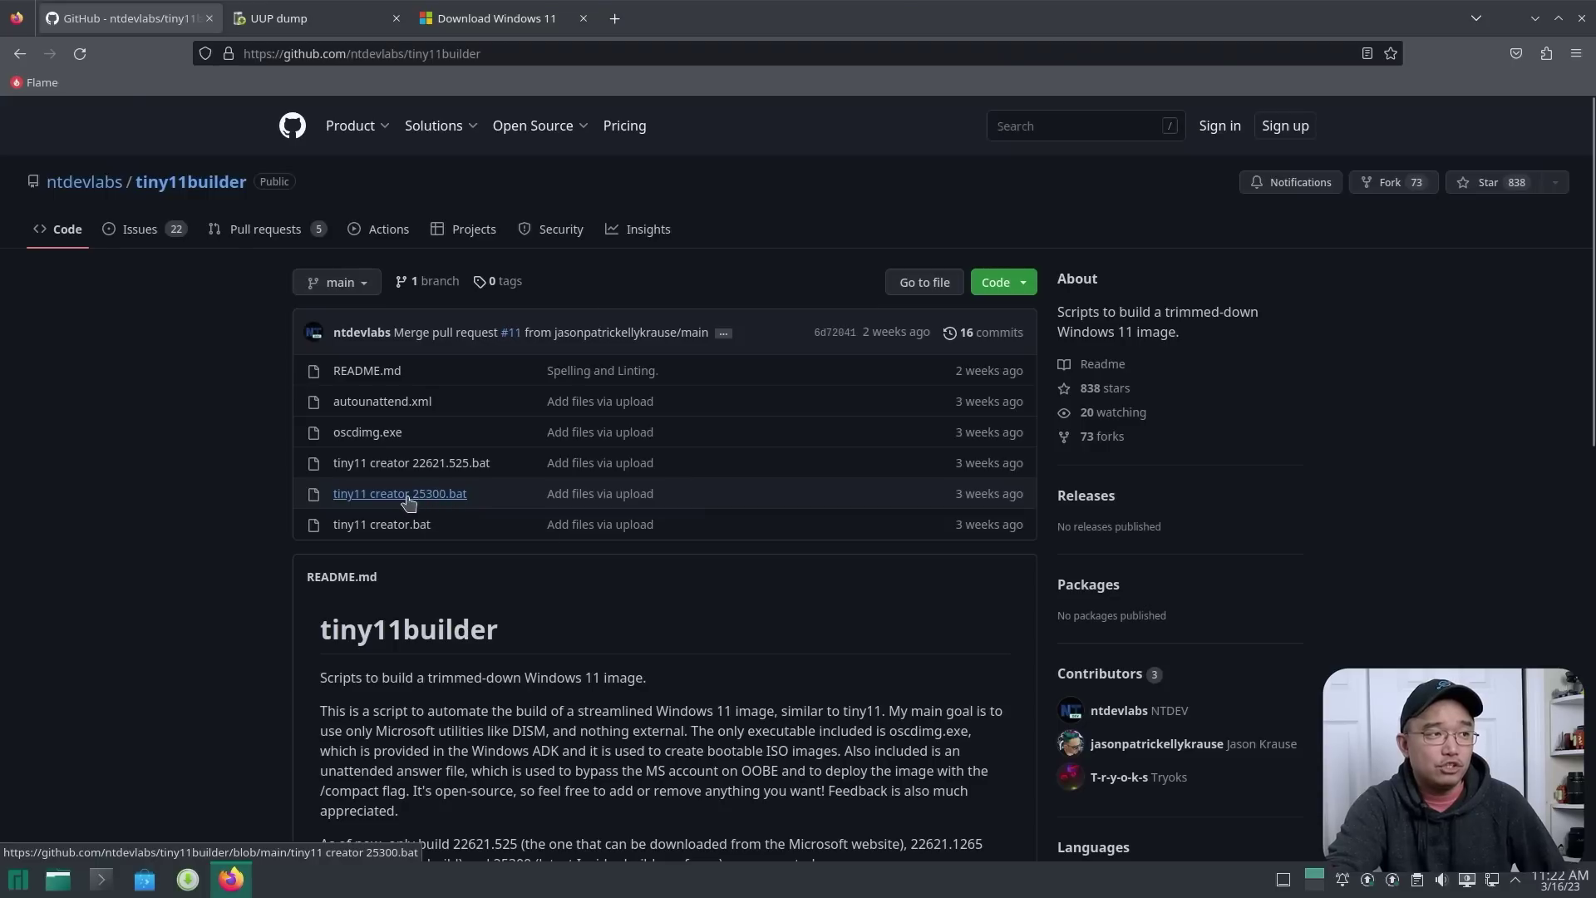
{"action": "scroll", "coordinate": [467, 499], "scroll_direction": "down", "scroll_amount": 6}
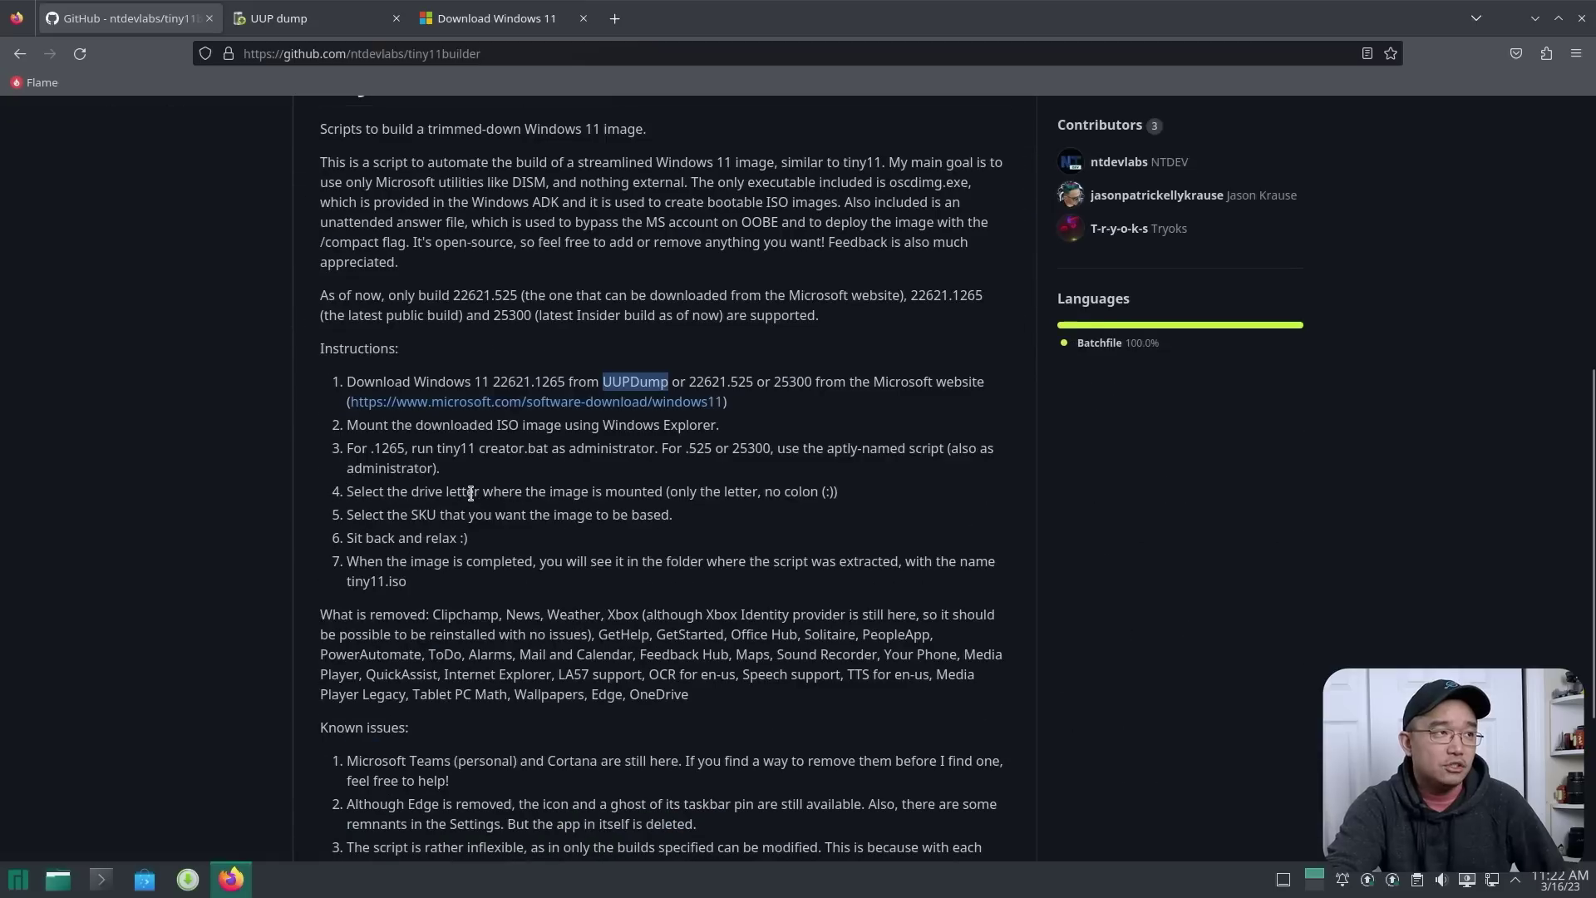
{"action": "scroll", "coordinate": [410, 463], "scroll_direction": "up", "scroll_amount": 6}
{"action": "scroll", "coordinate": [379, 439], "scroll_direction": "down", "scroll_amount": 1}
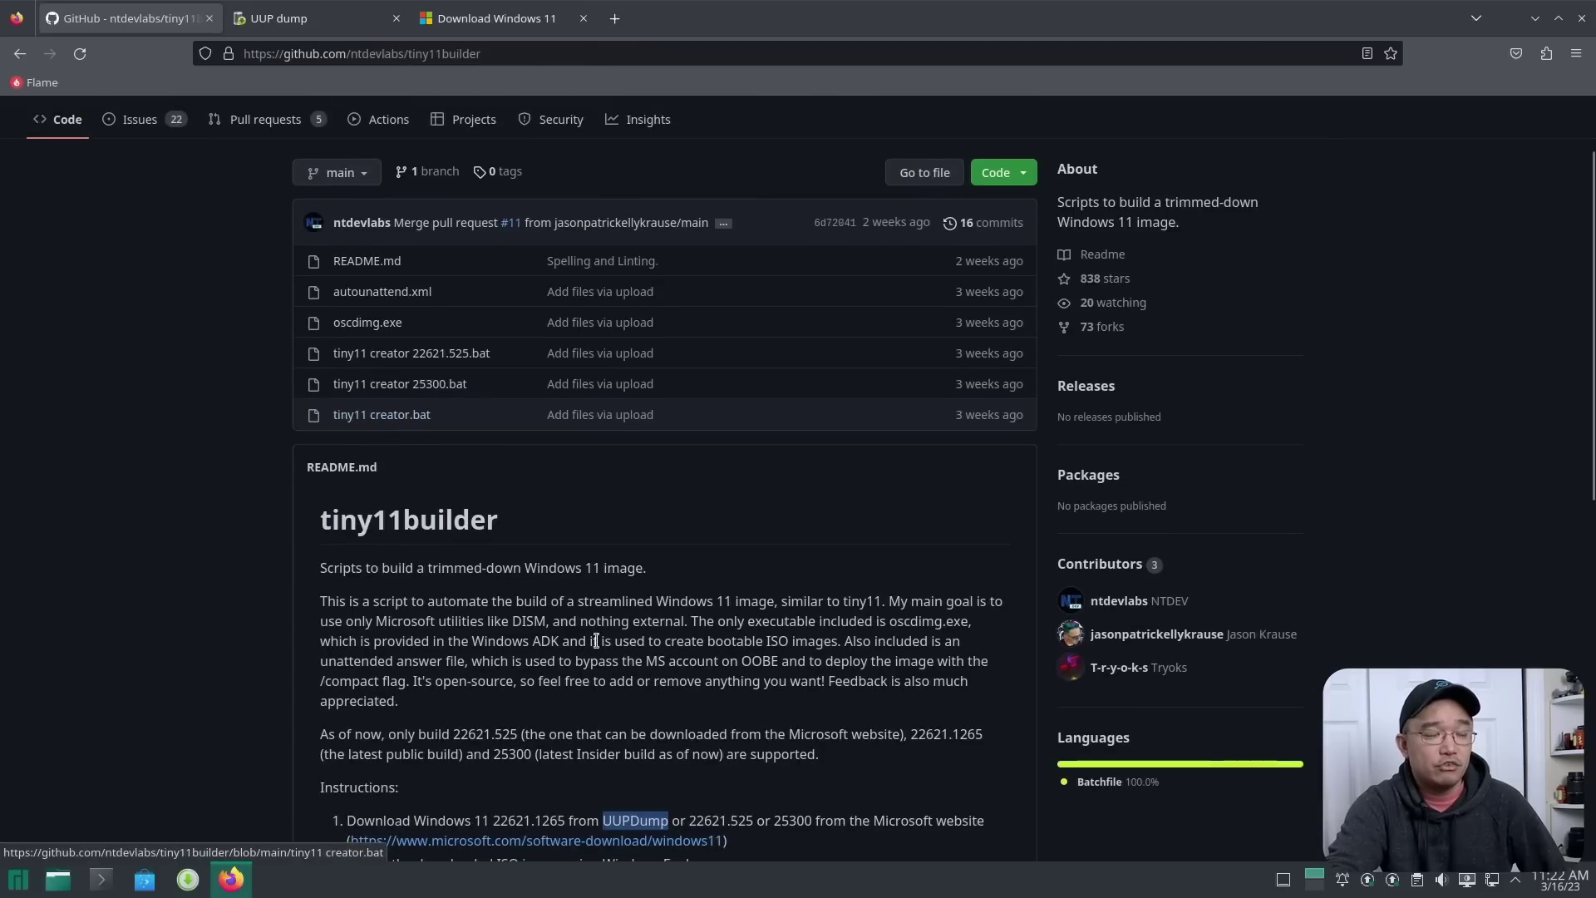
{"action": "scroll", "coordinate": [597, 637], "scroll_direction": "down", "scroll_amount": 3}
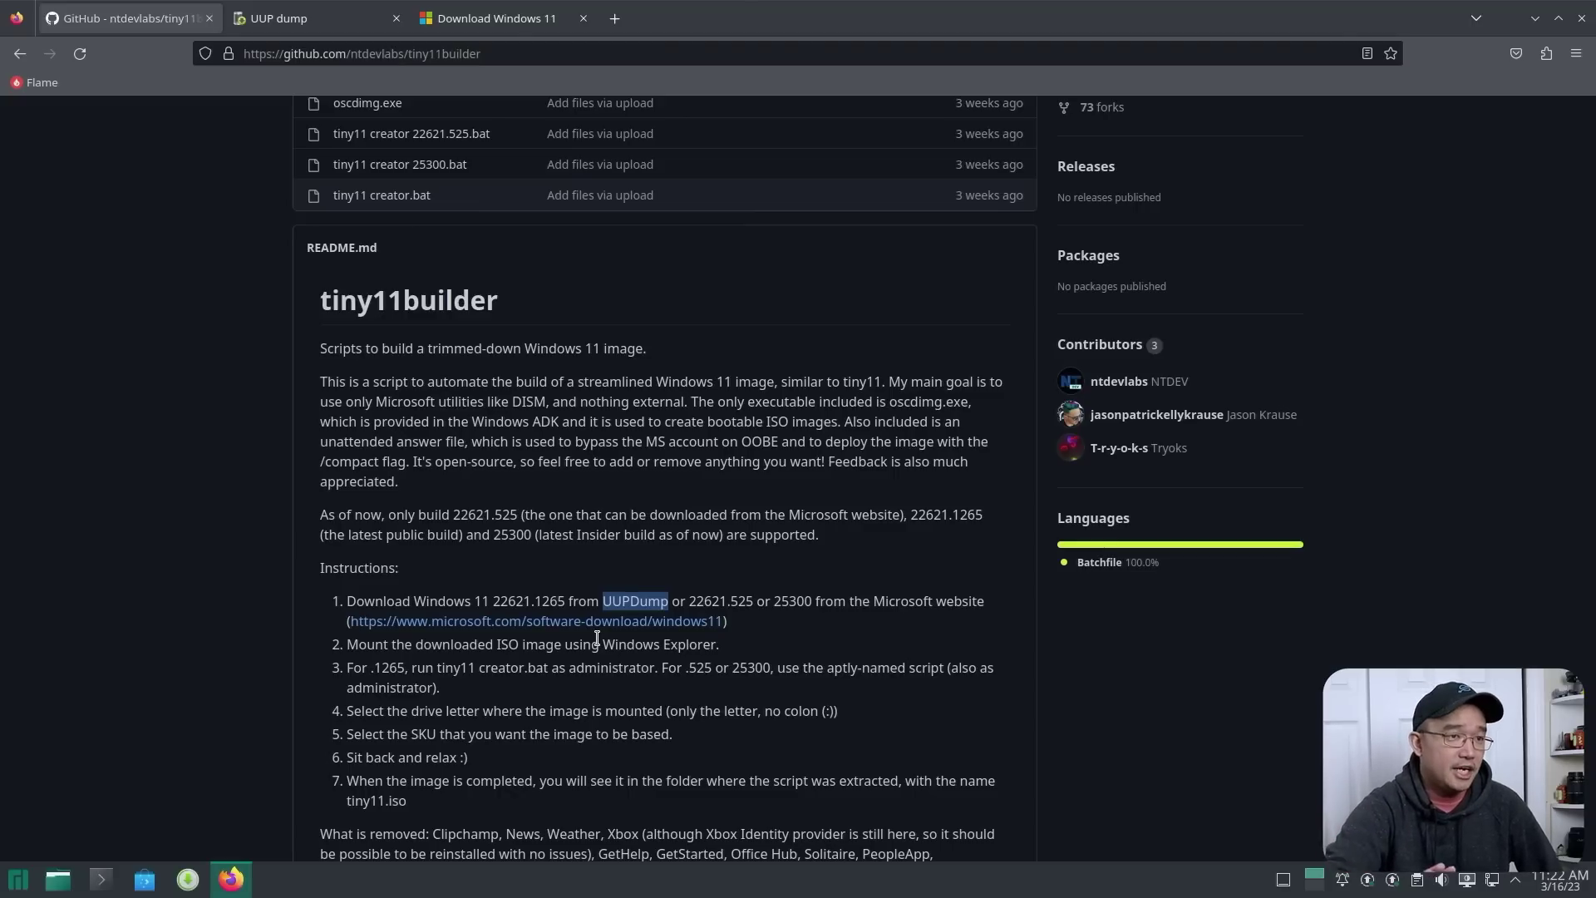
{"action": "scroll", "coordinate": [597, 638], "scroll_direction": "down", "scroll_amount": 4}
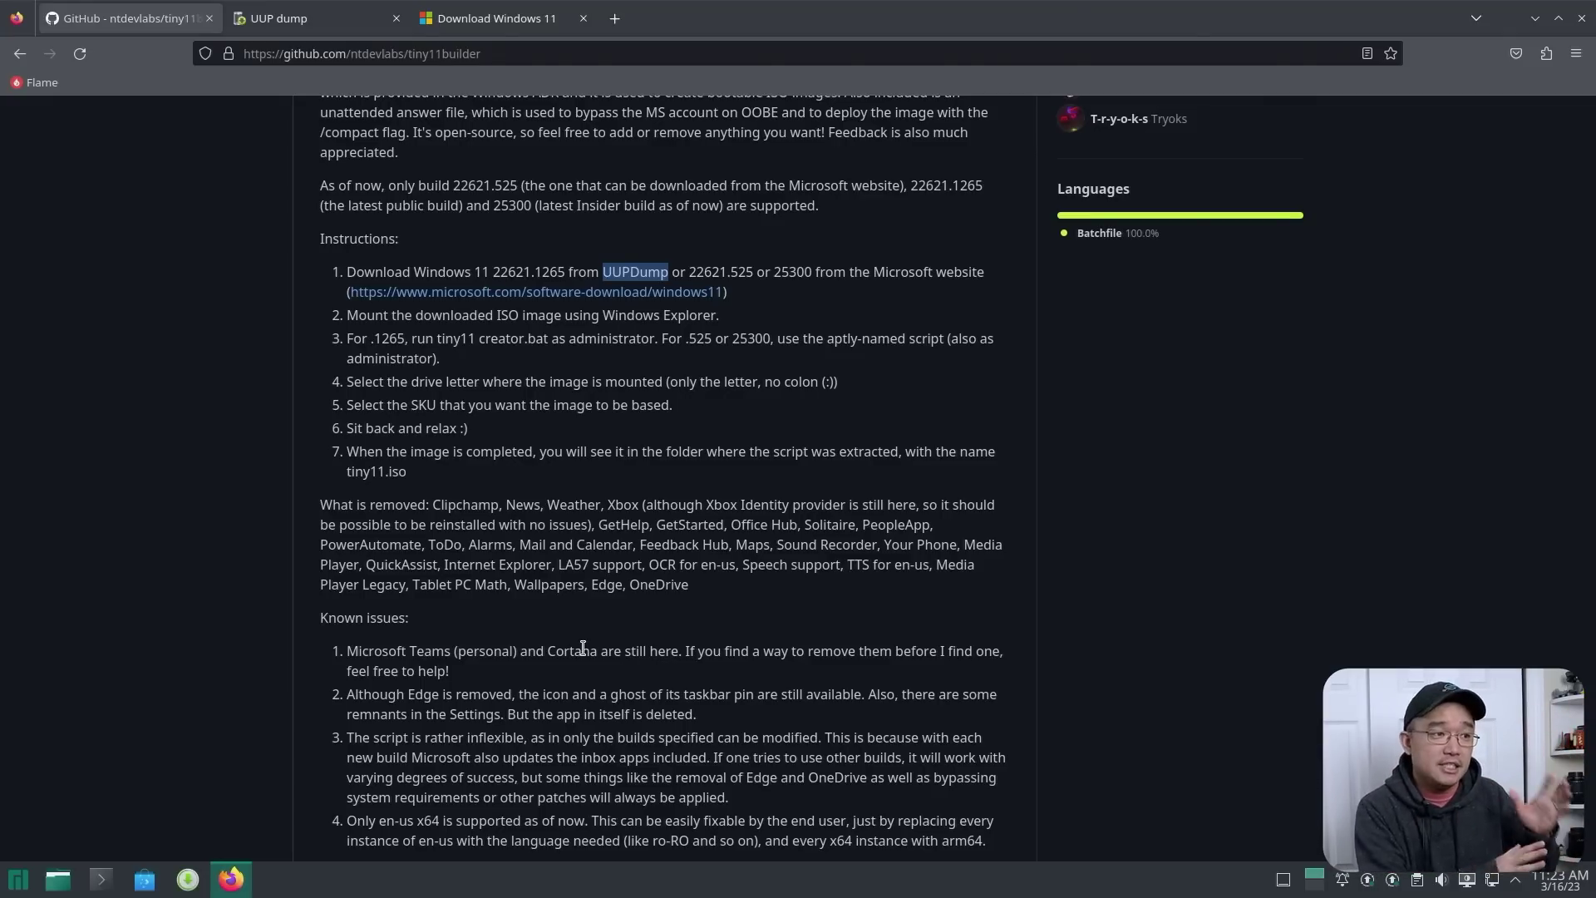
{"action": "scroll", "coordinate": [583, 647], "scroll_direction": "down", "scroll_amount": 2}
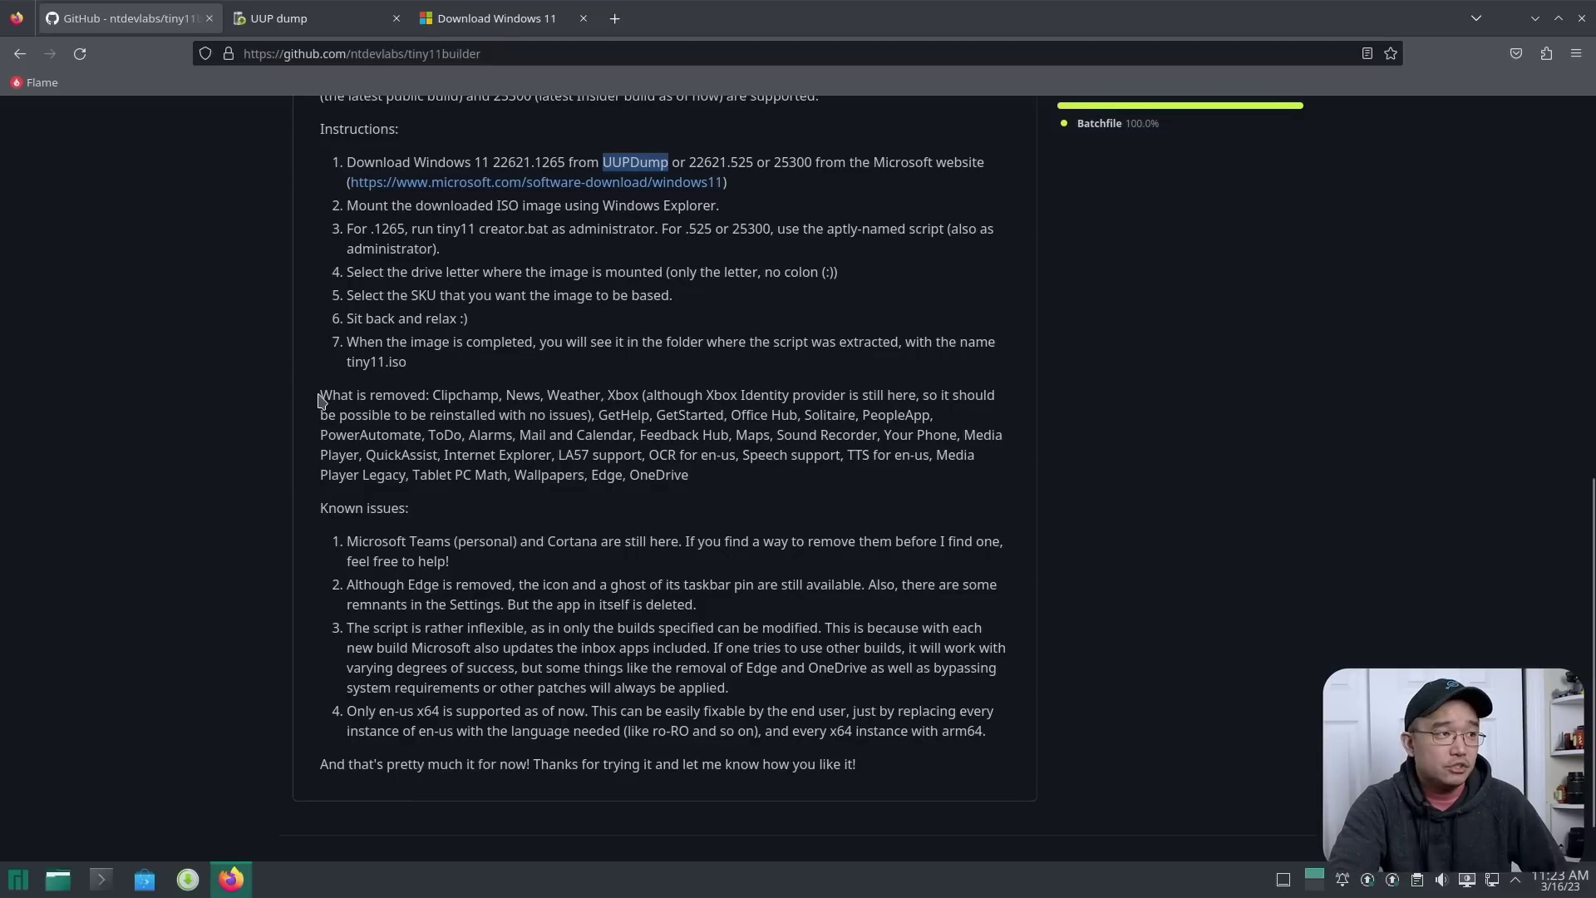
{"action": "left_click_drag", "start_coordinate": [322, 399], "coordinate": [663, 455]}
{"action": "left_click", "coordinate": [477, 416]}
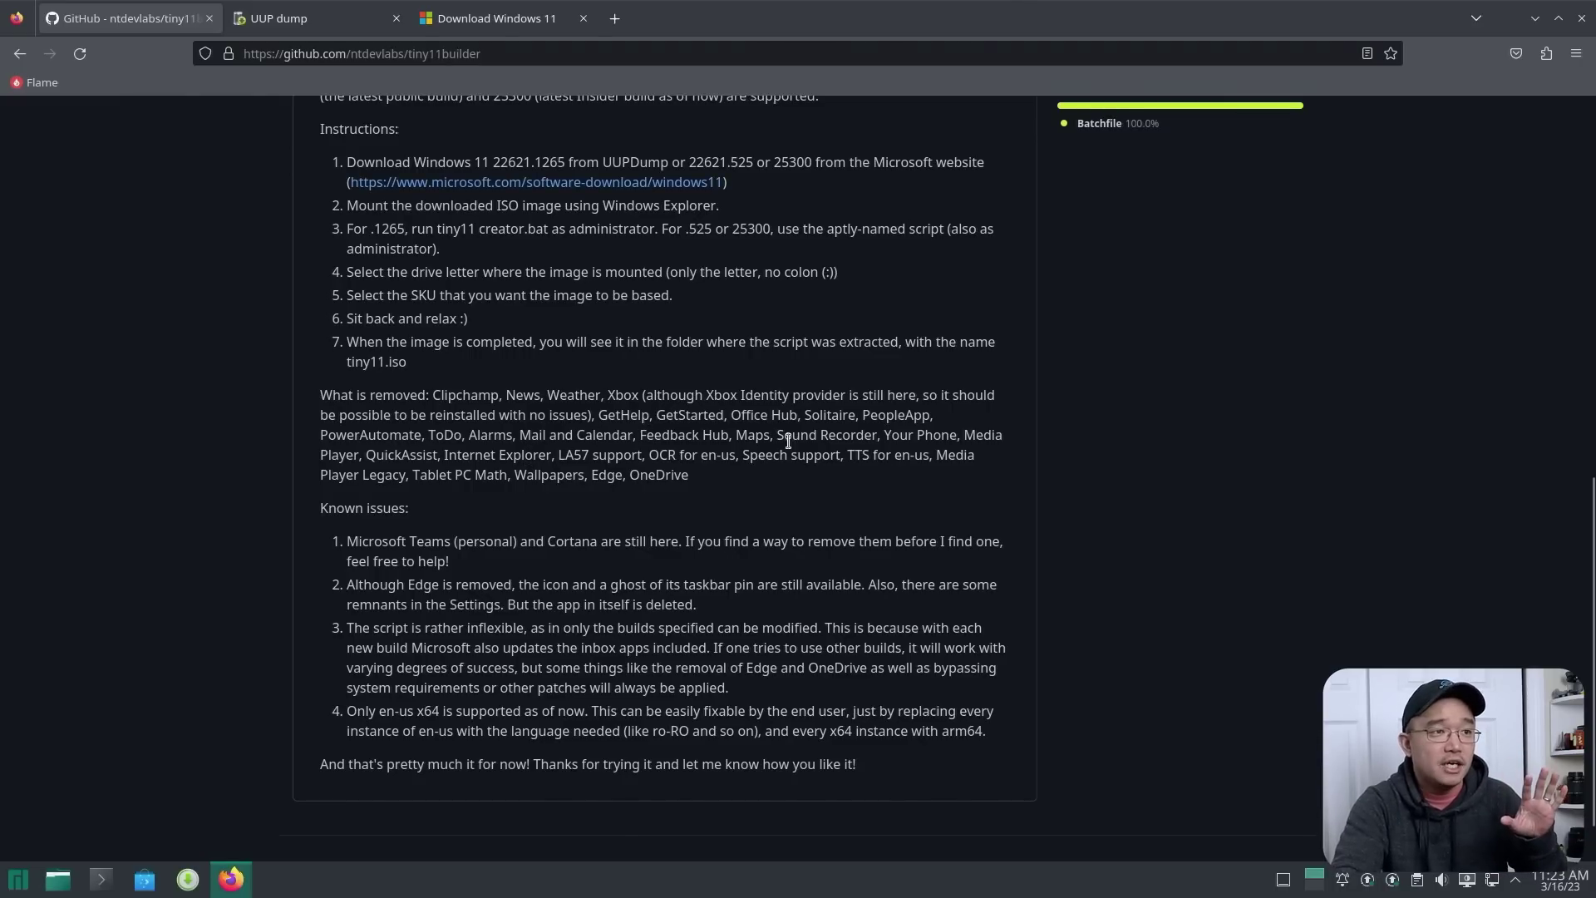
{"action": "left_click_drag", "start_coordinate": [847, 454], "coordinate": [894, 455]}
{"action": "left_click", "coordinate": [762, 455]}
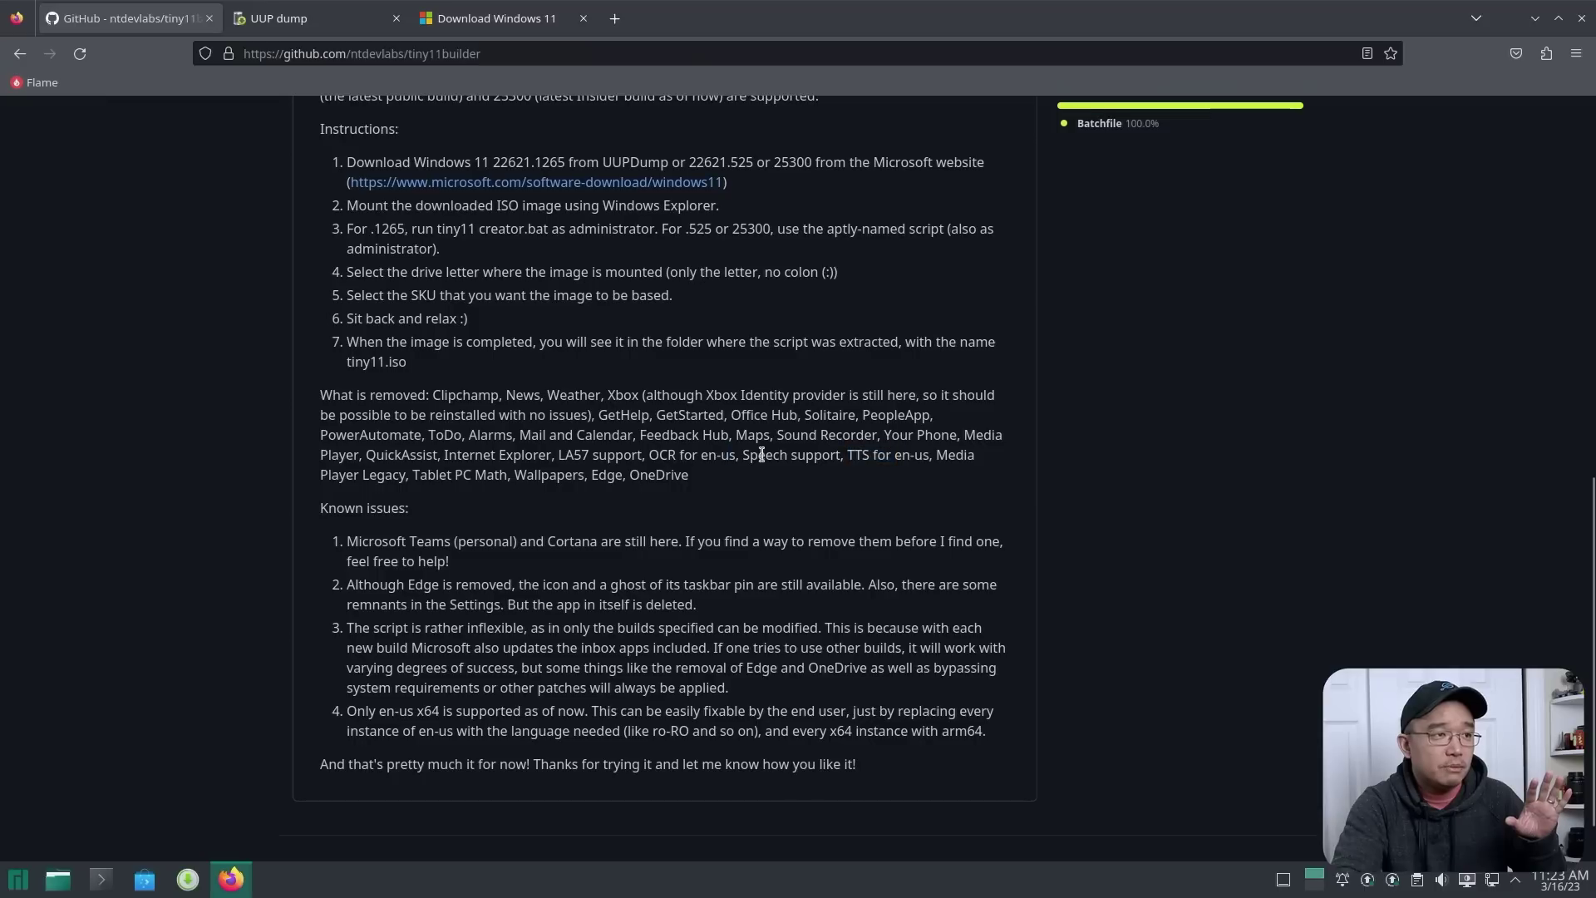
{"action": "left_click_drag", "start_coordinate": [642, 455], "coordinate": [731, 455]}
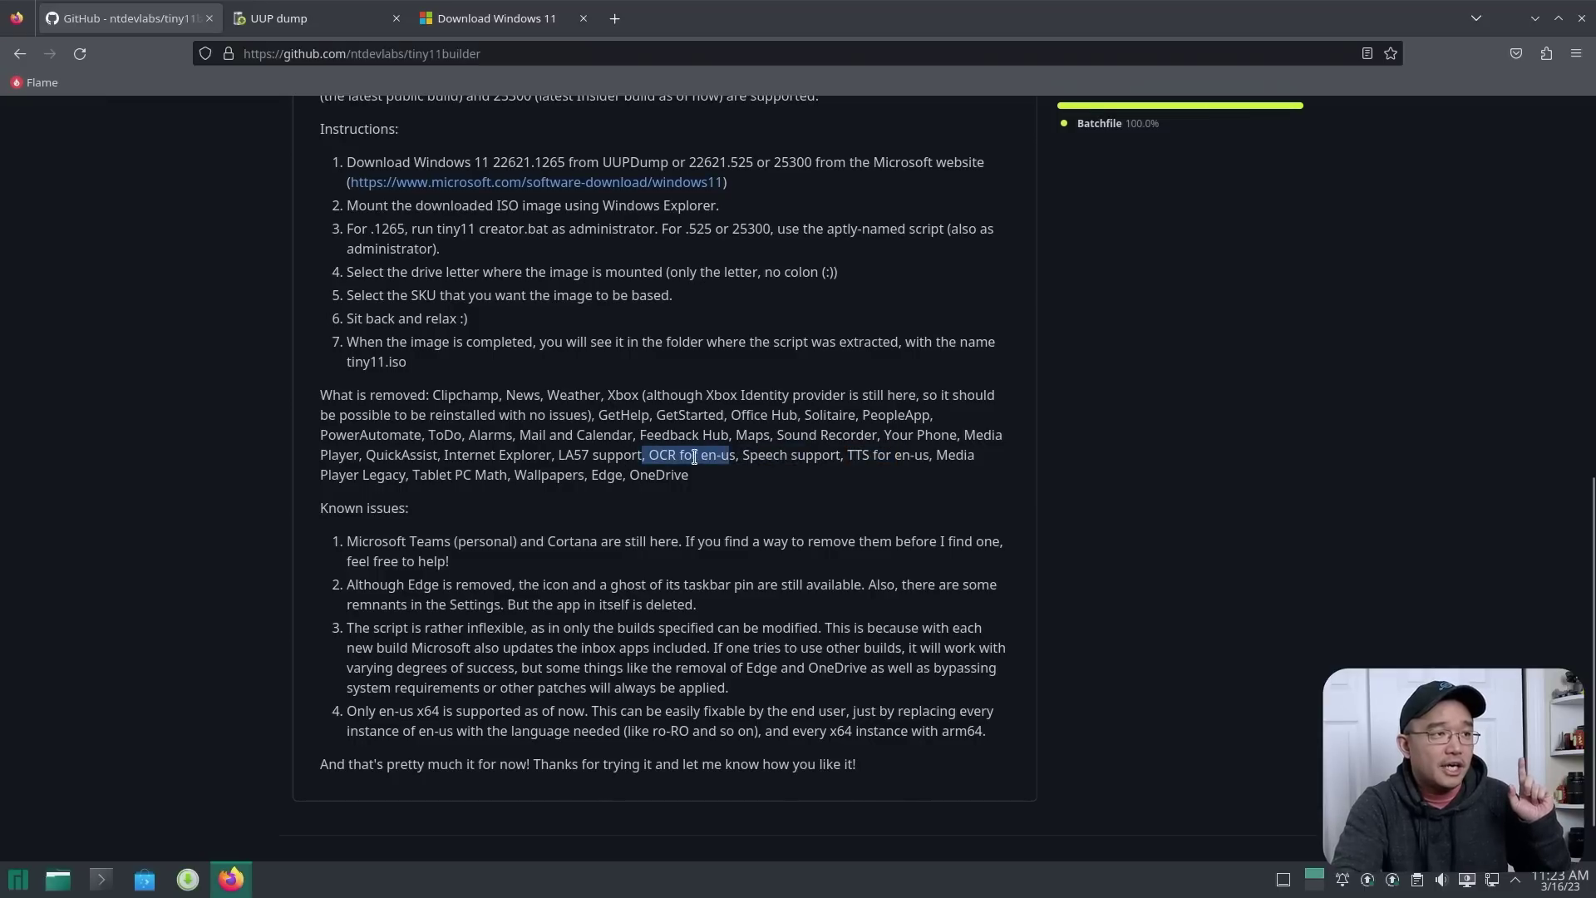
{"action": "left_click", "coordinate": [595, 450]}
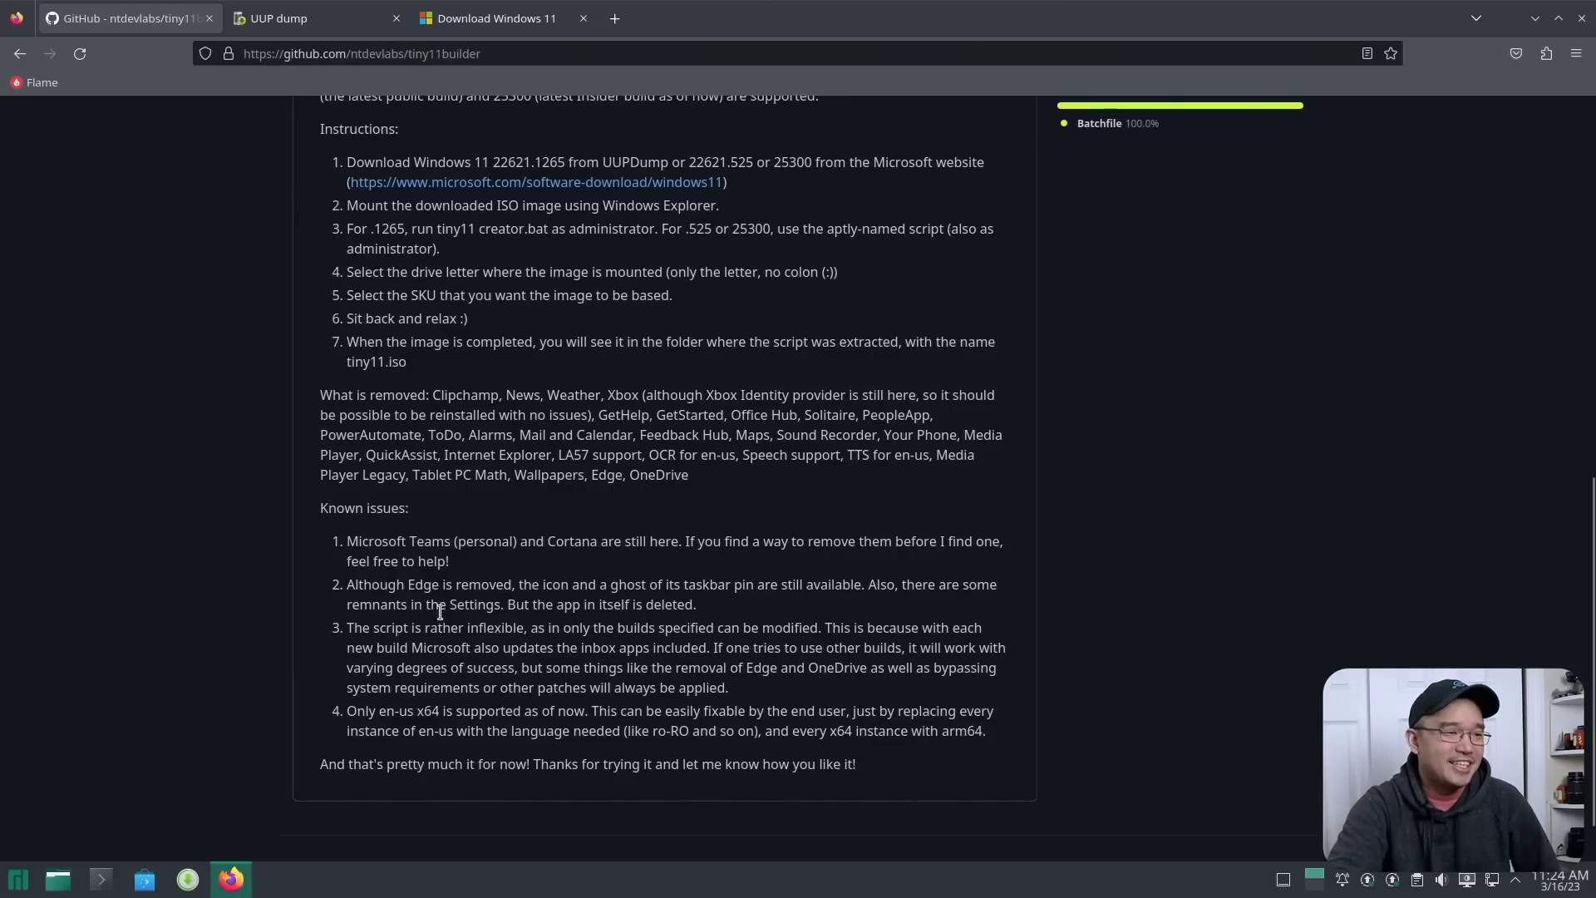
{"action": "scroll", "coordinate": [458, 631], "scroll_direction": "up", "scroll_amount": 10}
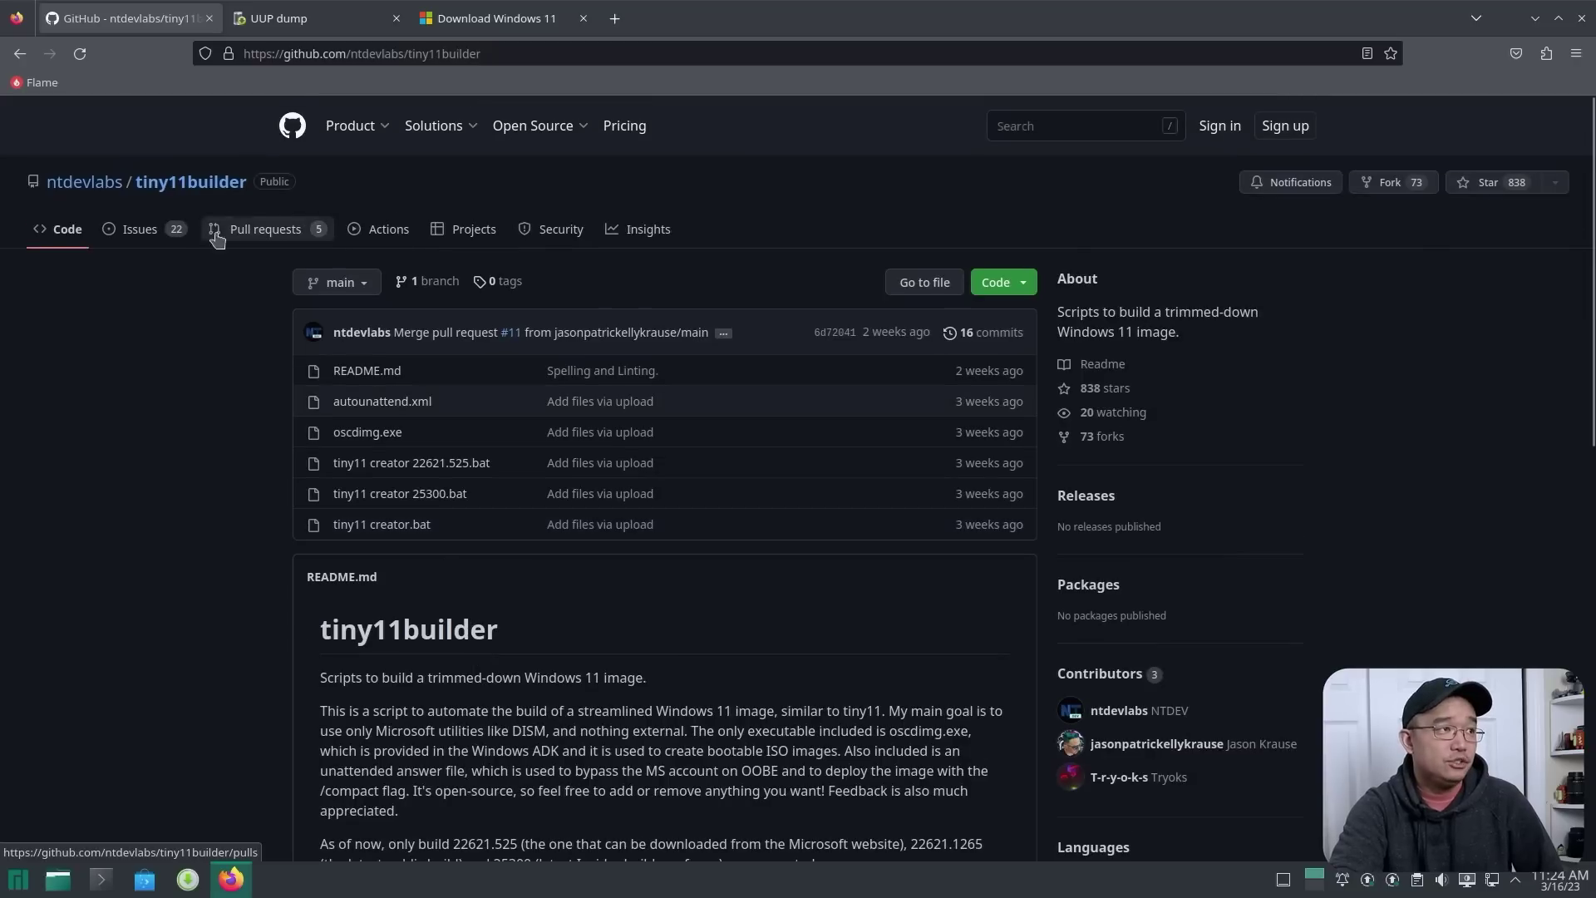
{"action": "left_click", "coordinate": [315, 250]}
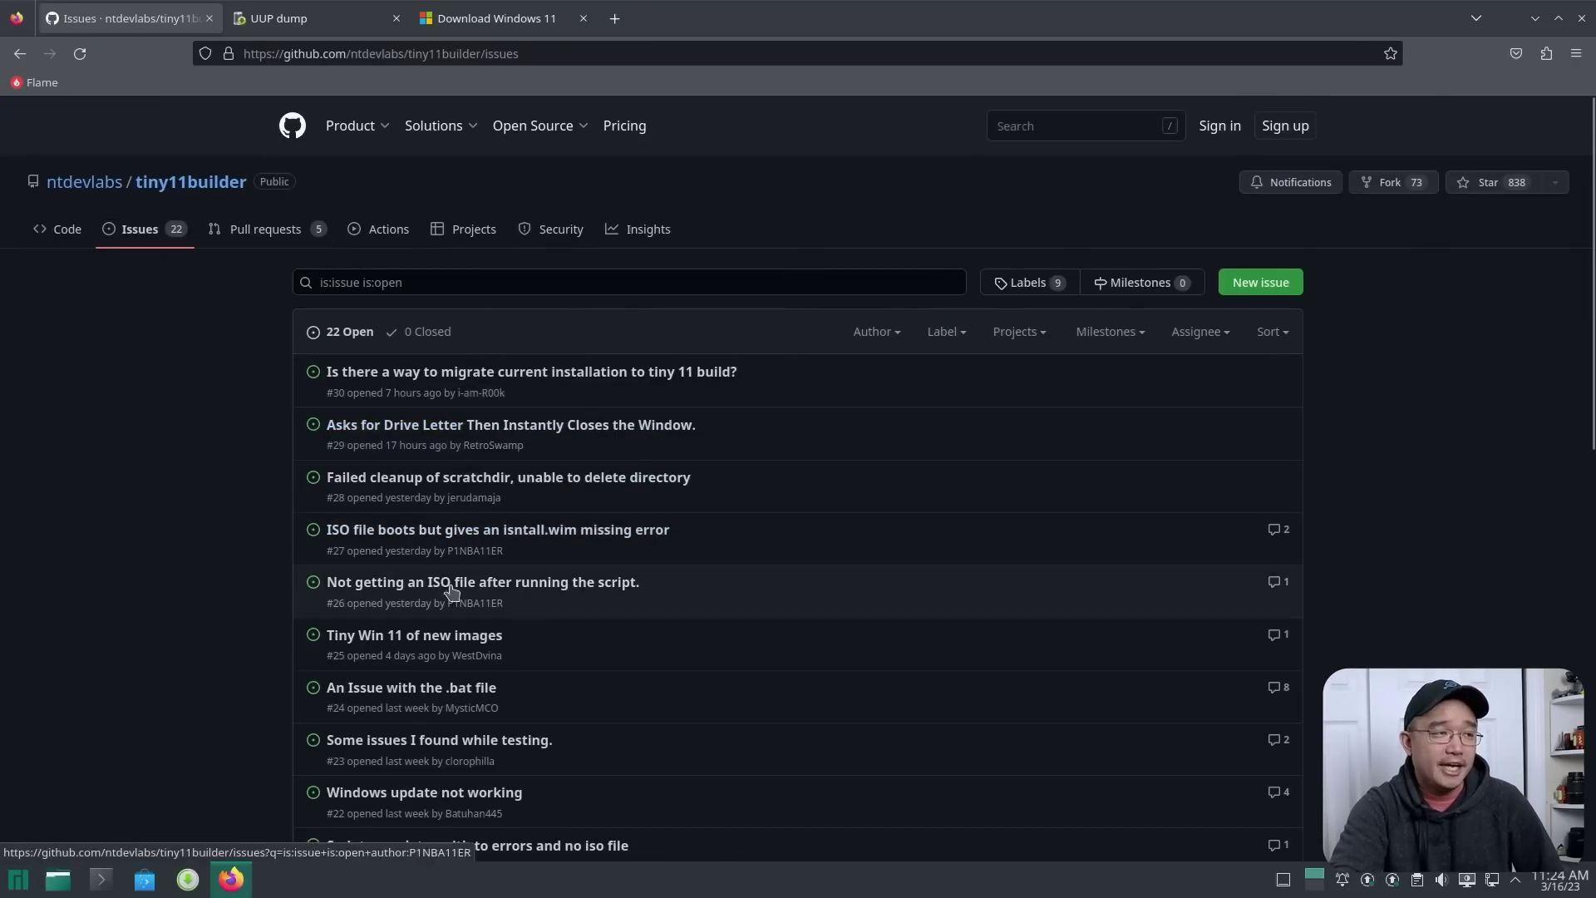
{"action": "key", "text": "alt+Left"}
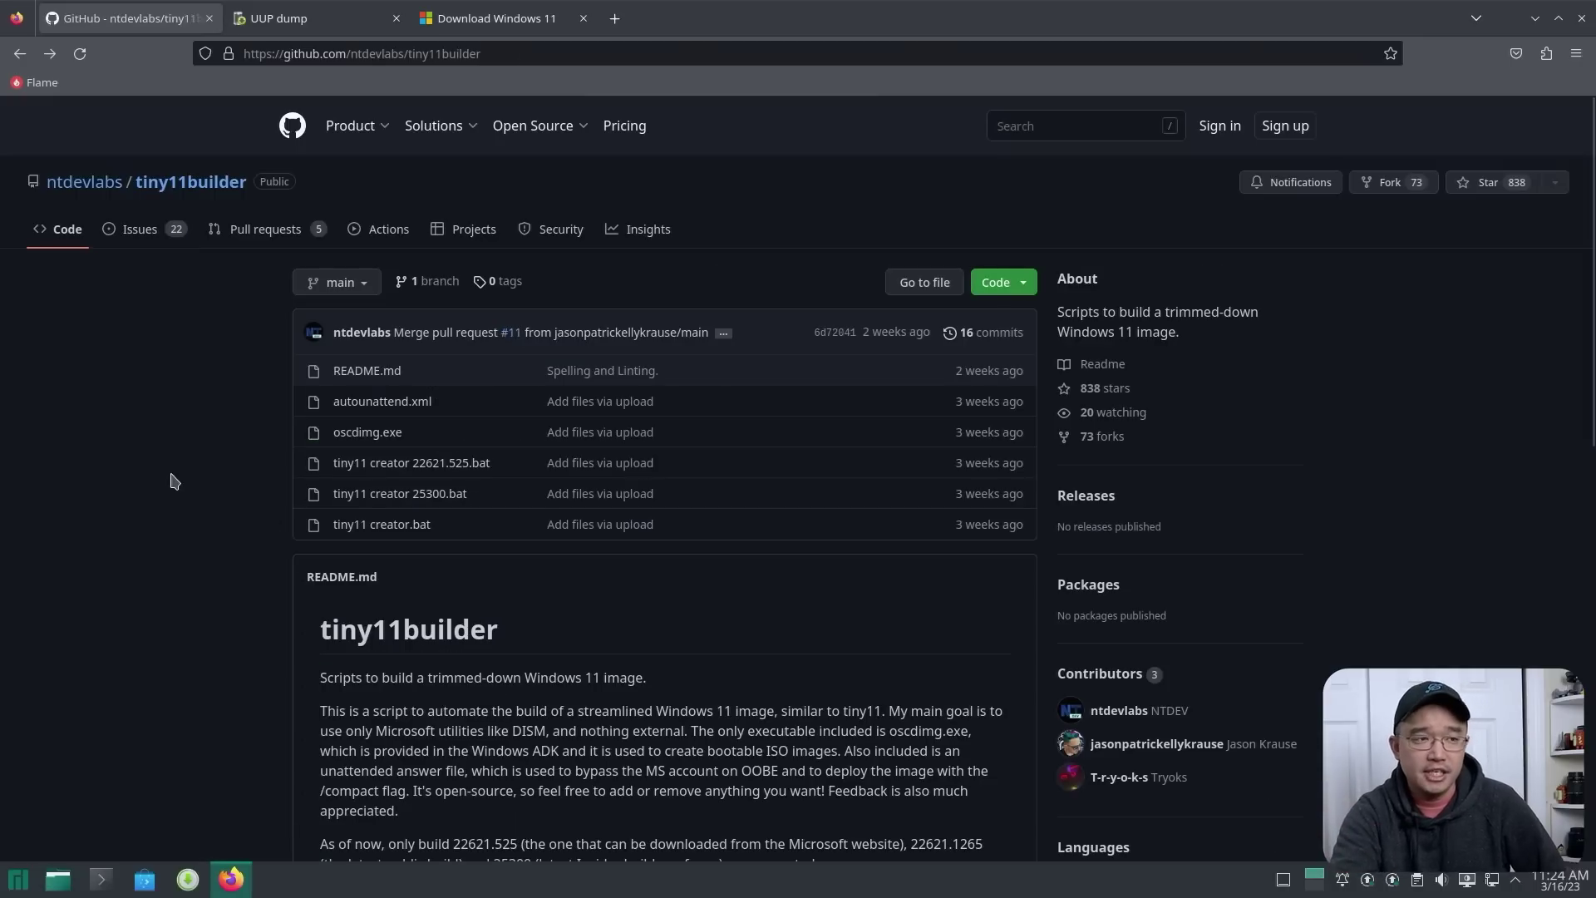
{"action": "scroll", "coordinate": [193, 493], "scroll_direction": "down", "scroll_amount": 4}
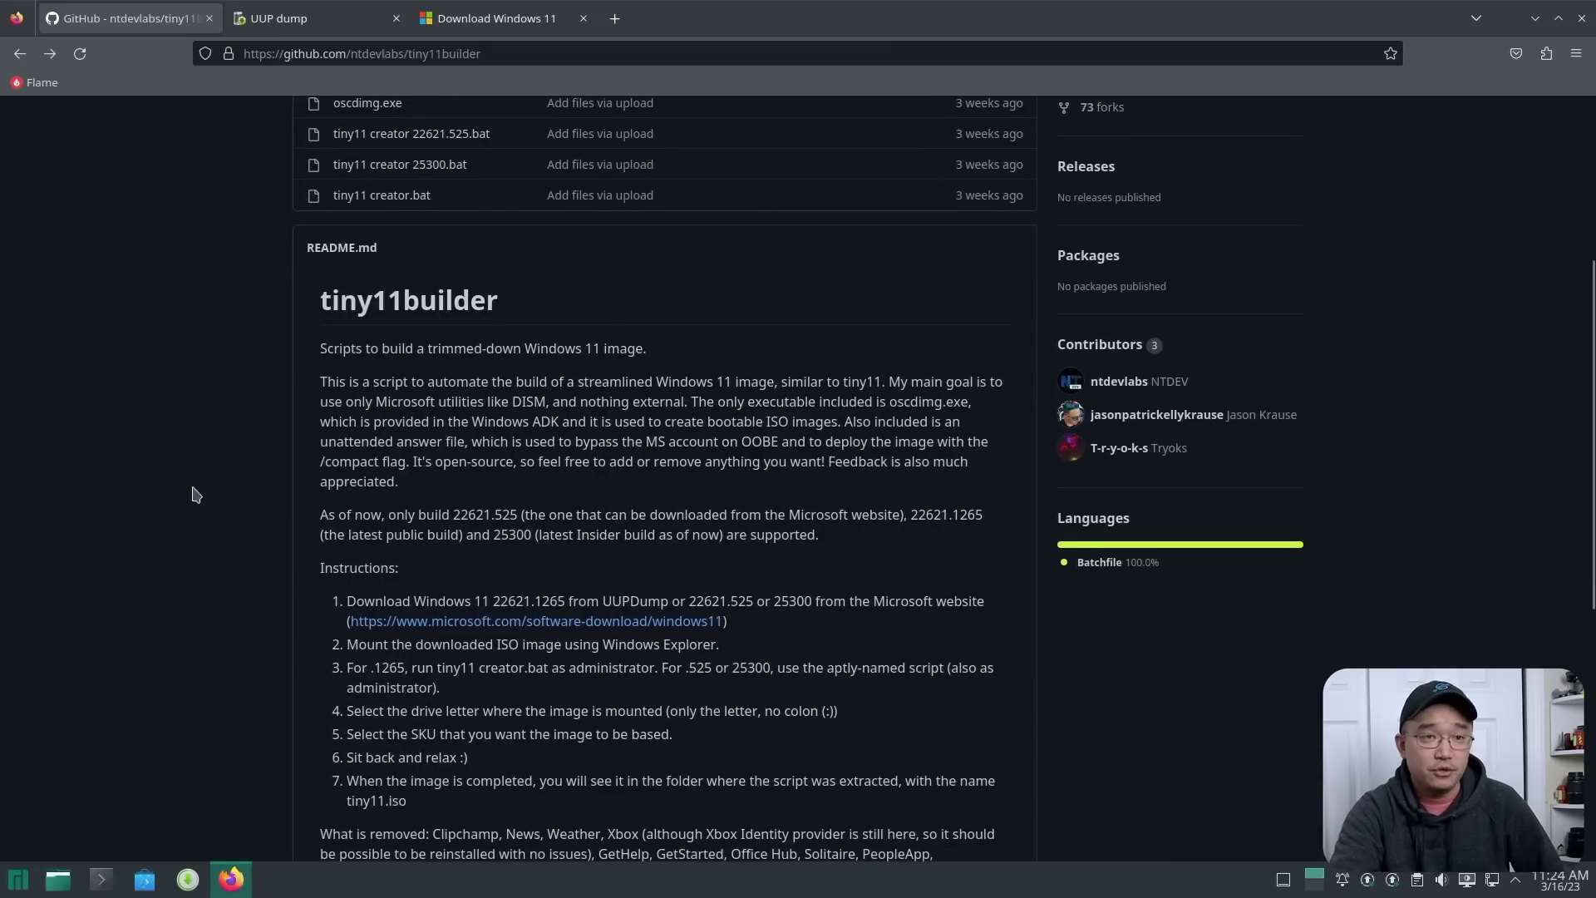
{"action": "scroll", "coordinate": [193, 494], "scroll_direction": "down", "scroll_amount": 1}
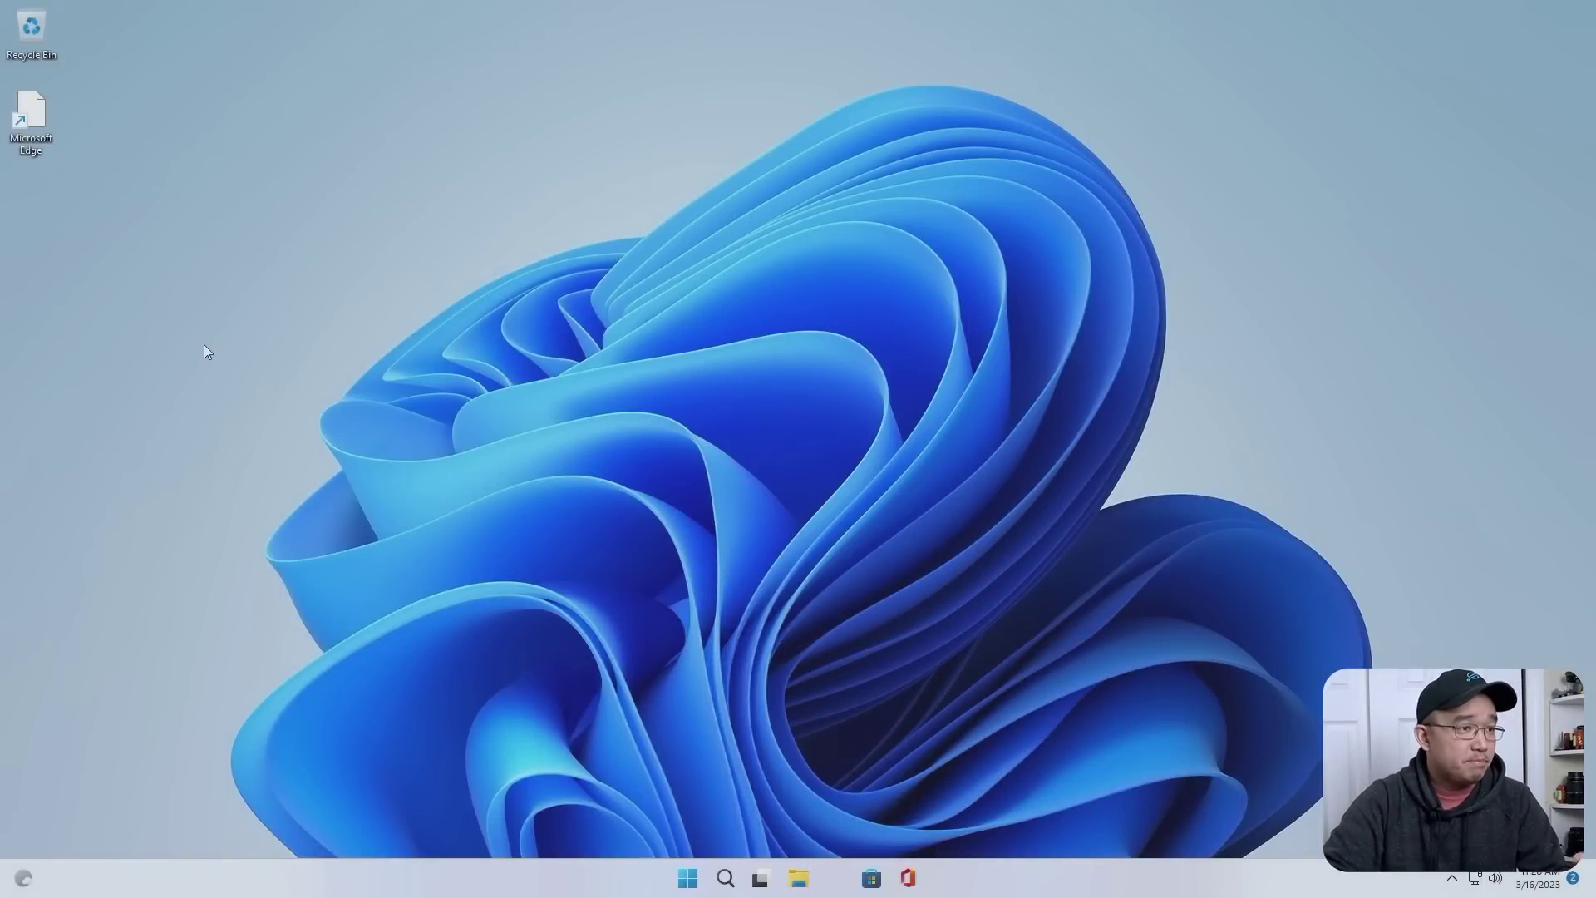
{"action": "left_click", "coordinate": [688, 878]}
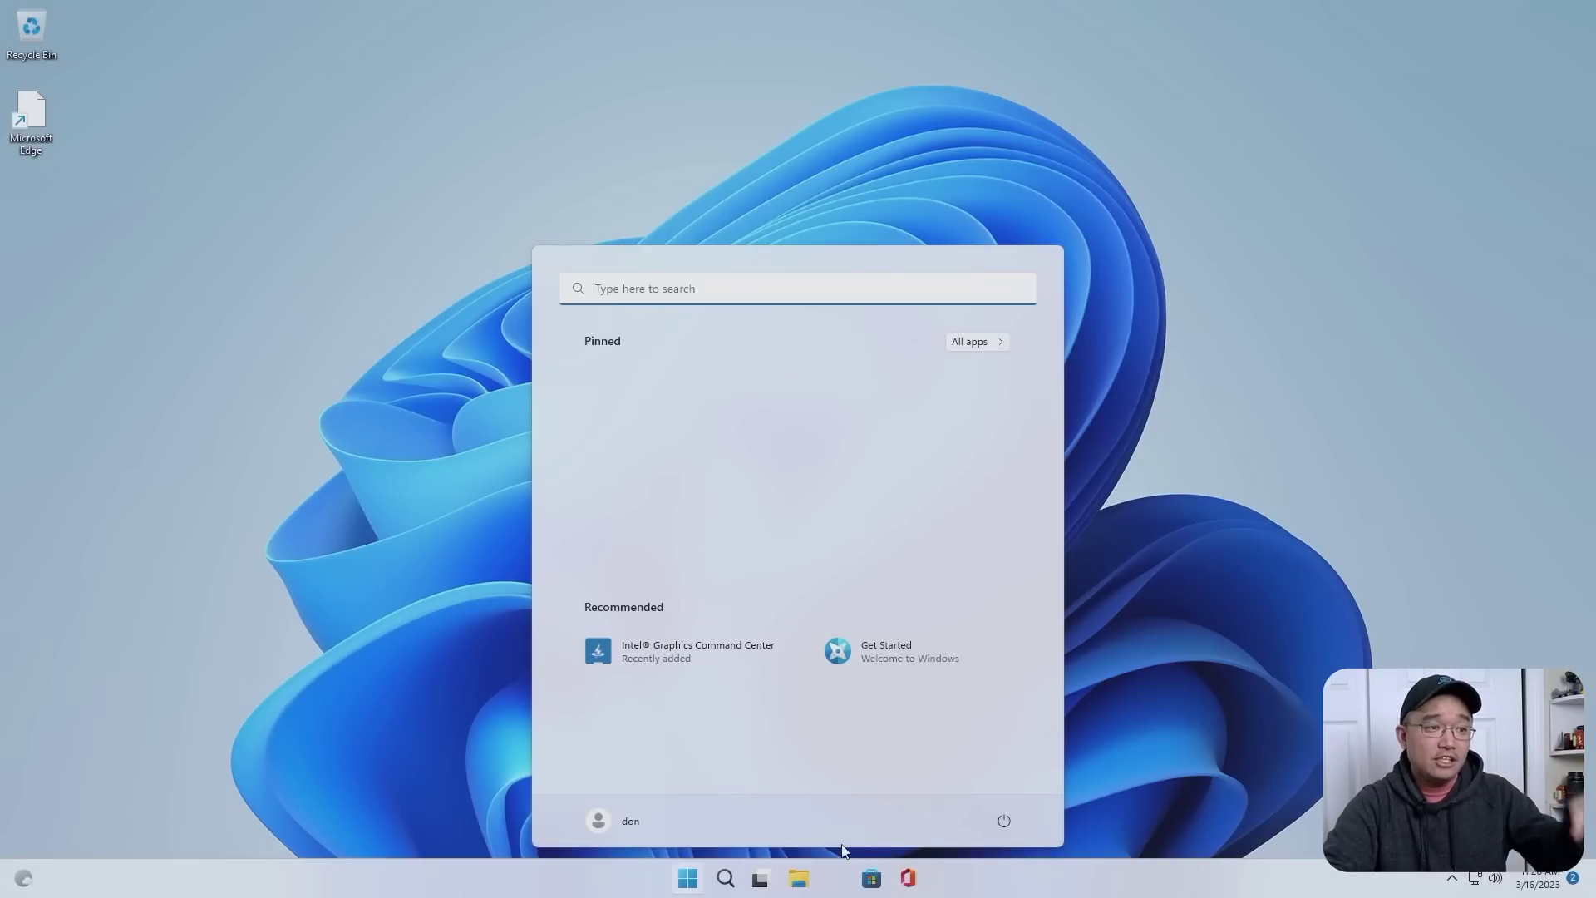
{"action": "key", "text": "Escape"}
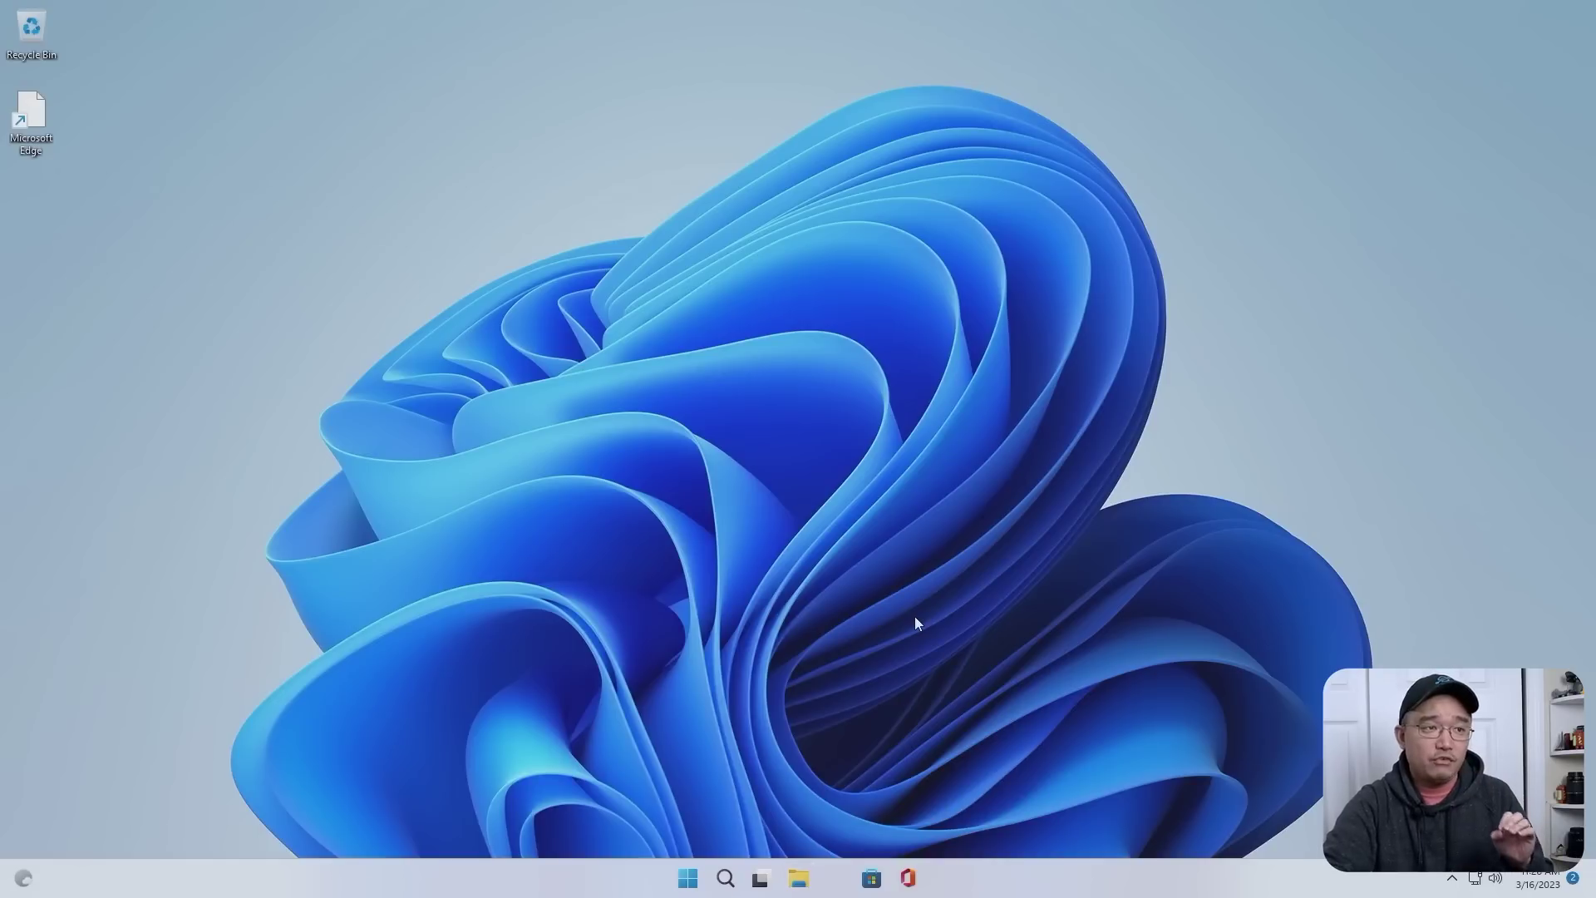
{"action": "key", "text": "super+e"}
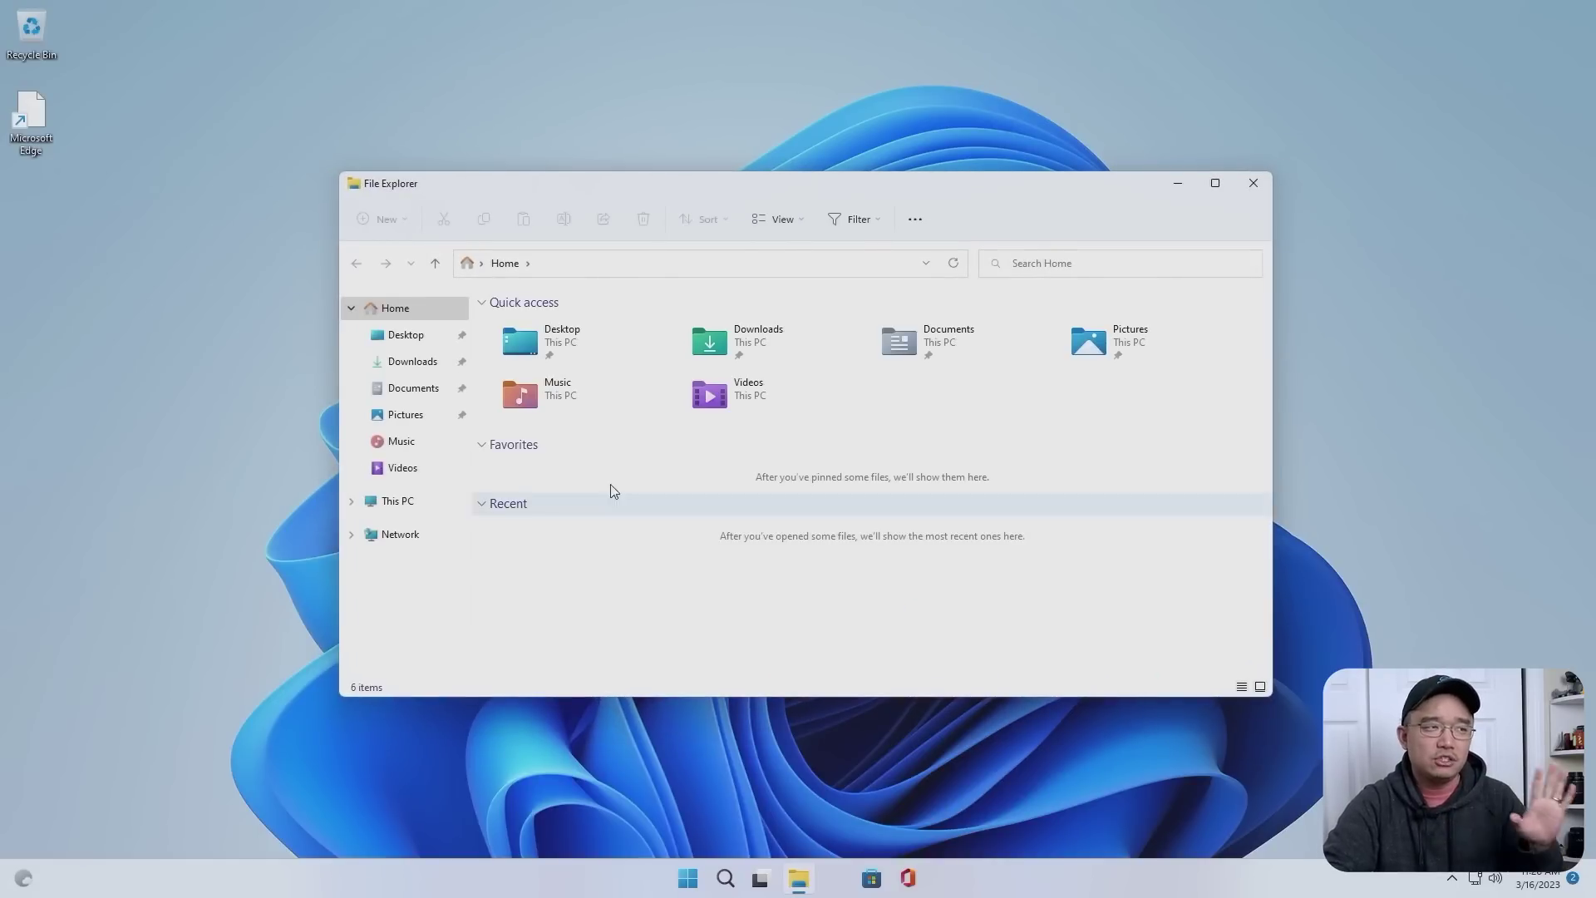
{"action": "left_click", "coordinate": [426, 499]}
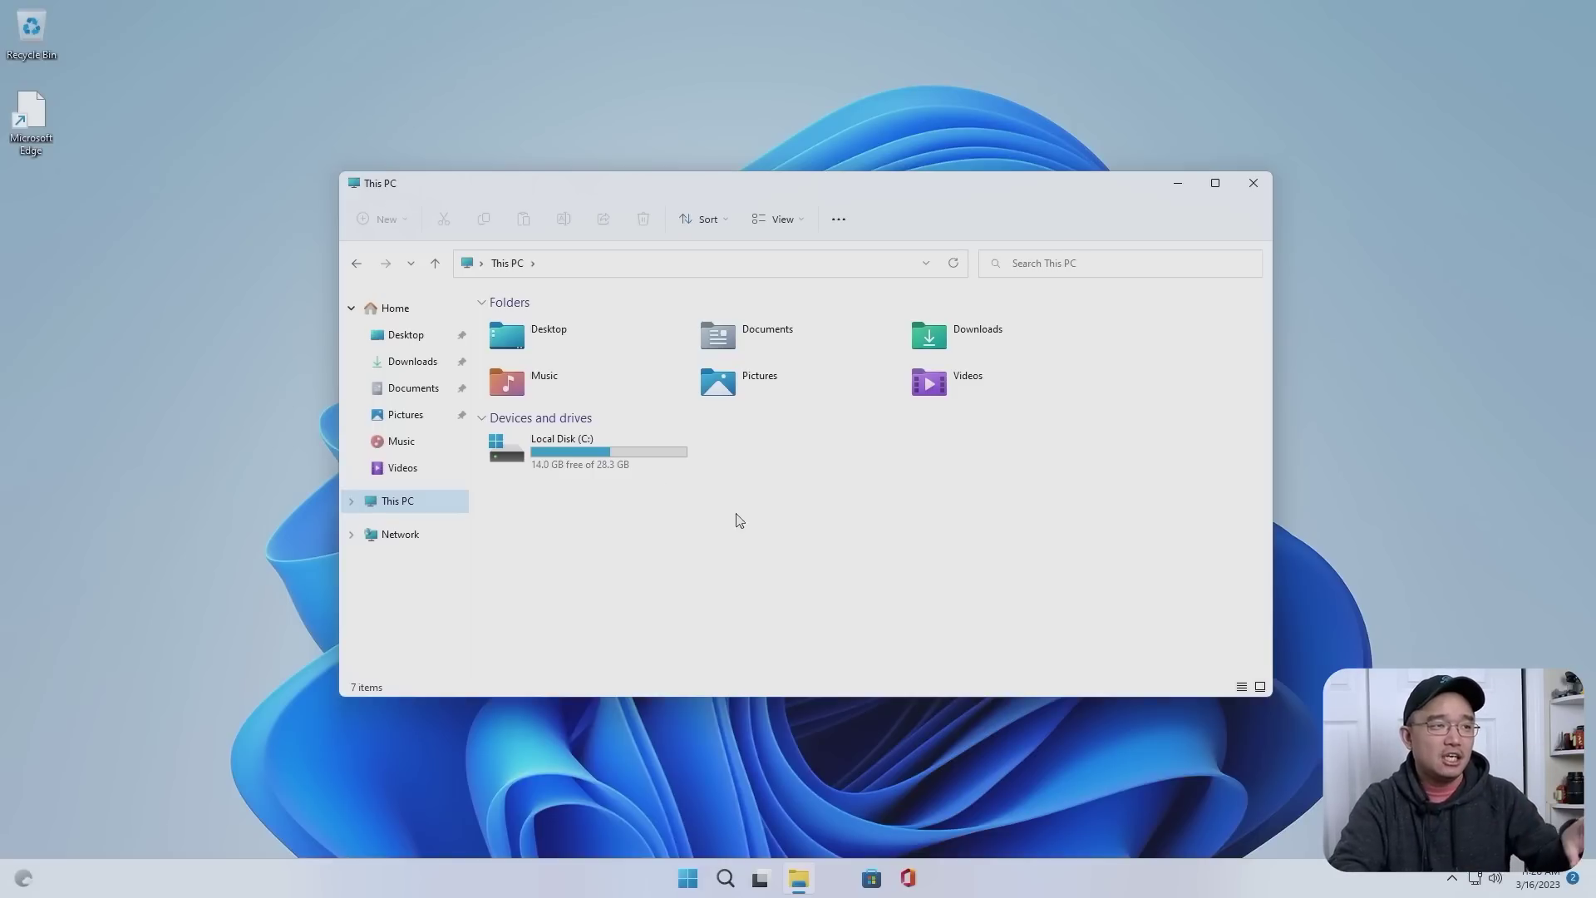
{"action": "left_click", "coordinate": [593, 477]}
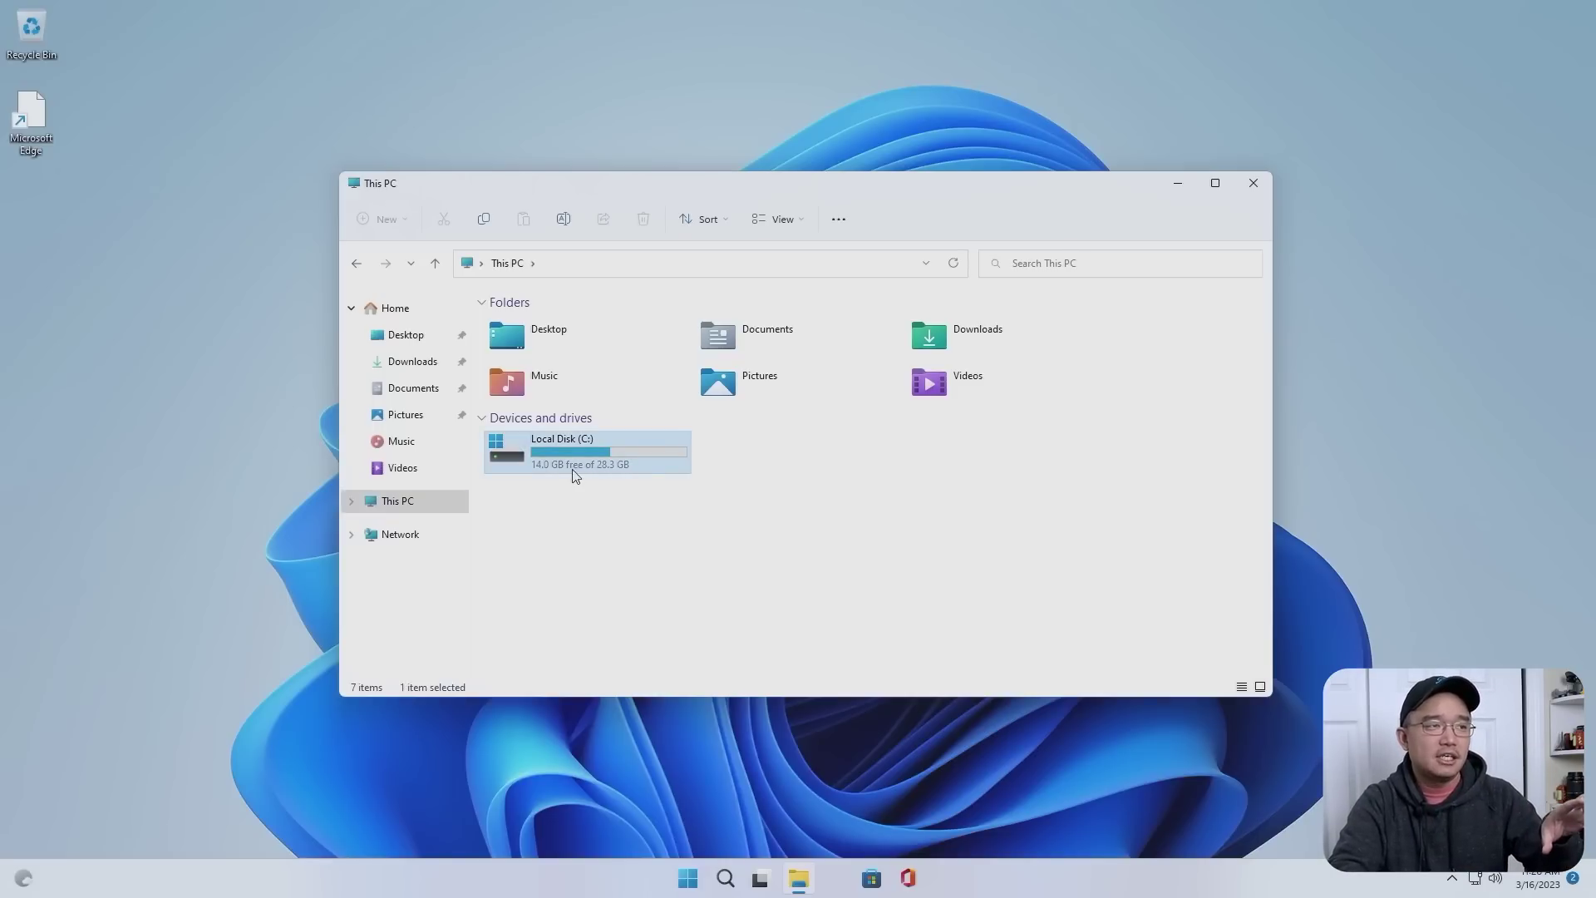
{"action": "key", "text": "alt+Return"}
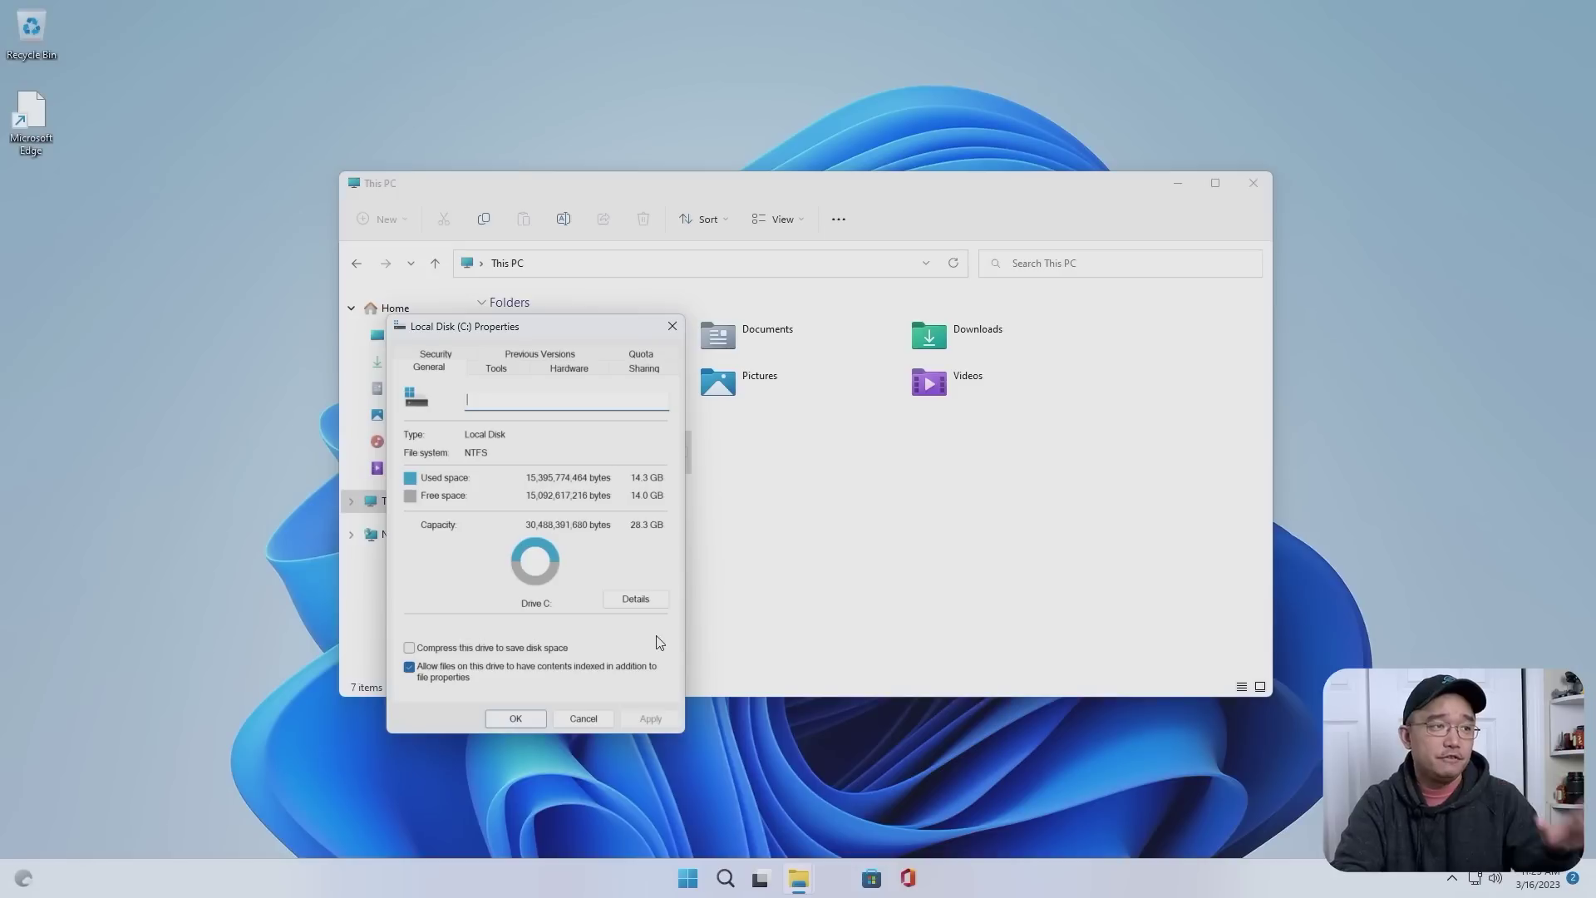
{"action": "left_click", "coordinate": [501, 720]}
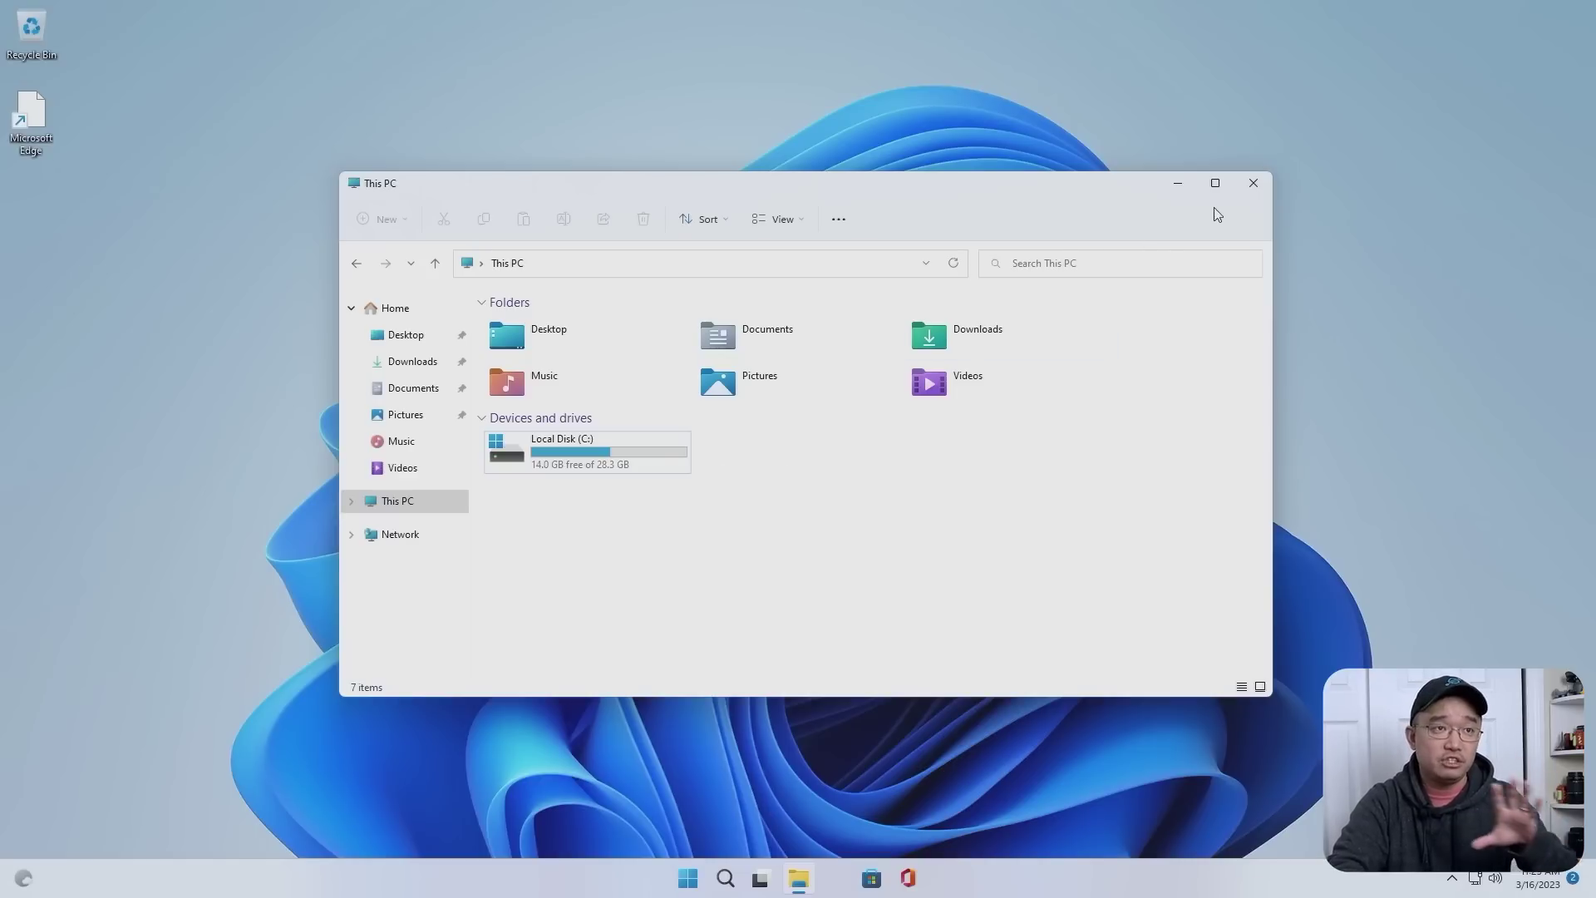
{"action": "left_click", "coordinate": [1251, 190]}
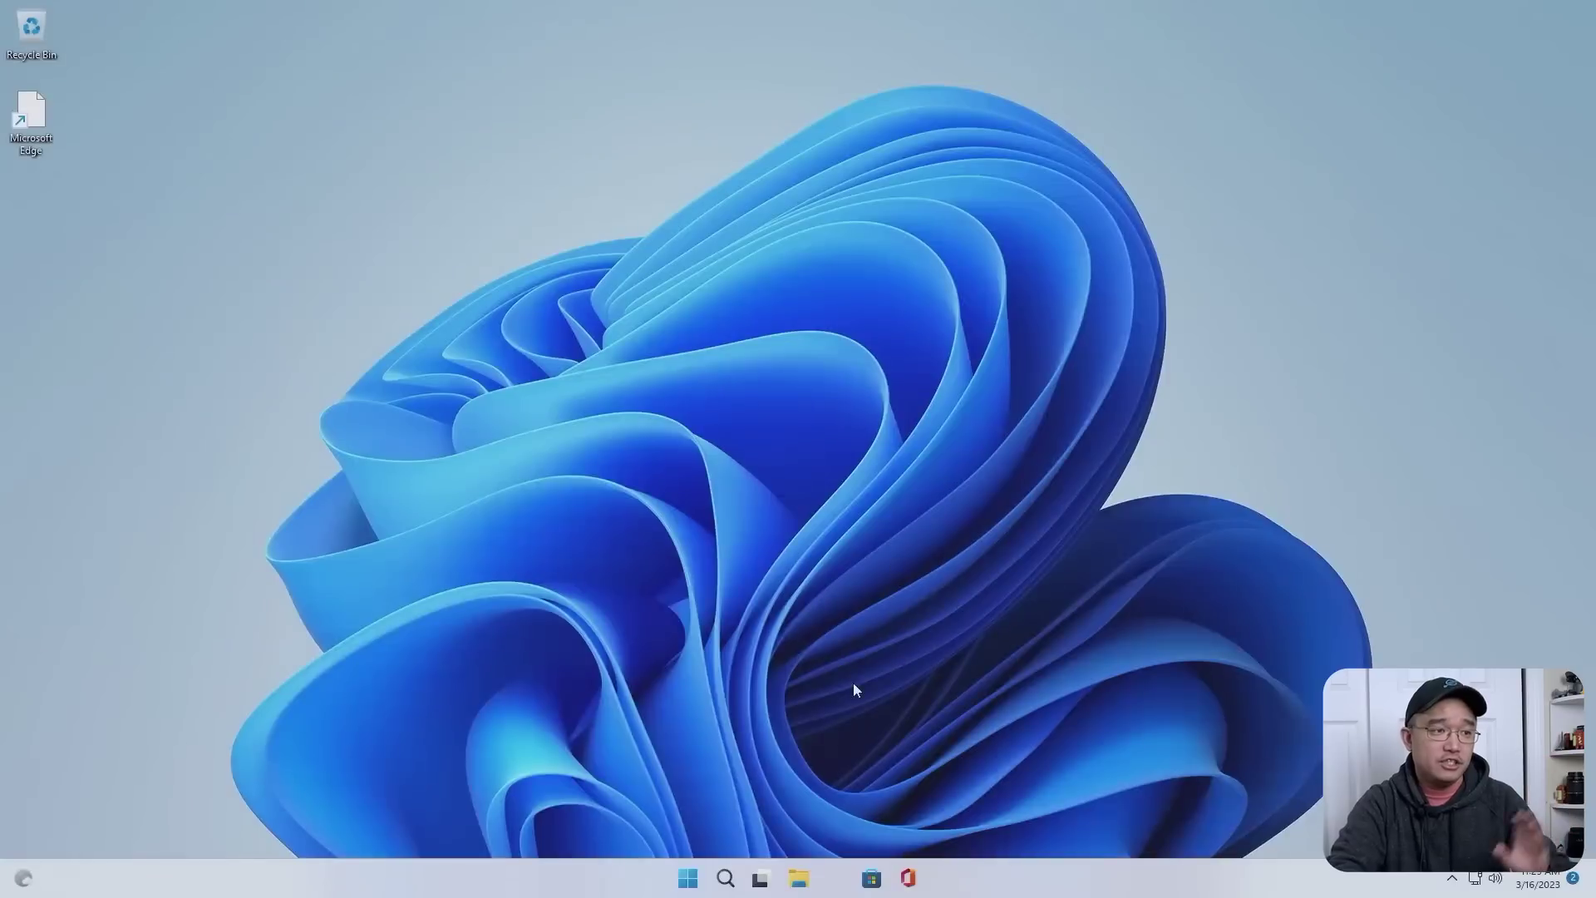
- Launch Task Manager and review Performance graphs for disk, memory (2.1 of 7.8 GB), and 100% CPU
{"action": "key", "text": "super+x"}
{"action": "key", "text": "Escape"}
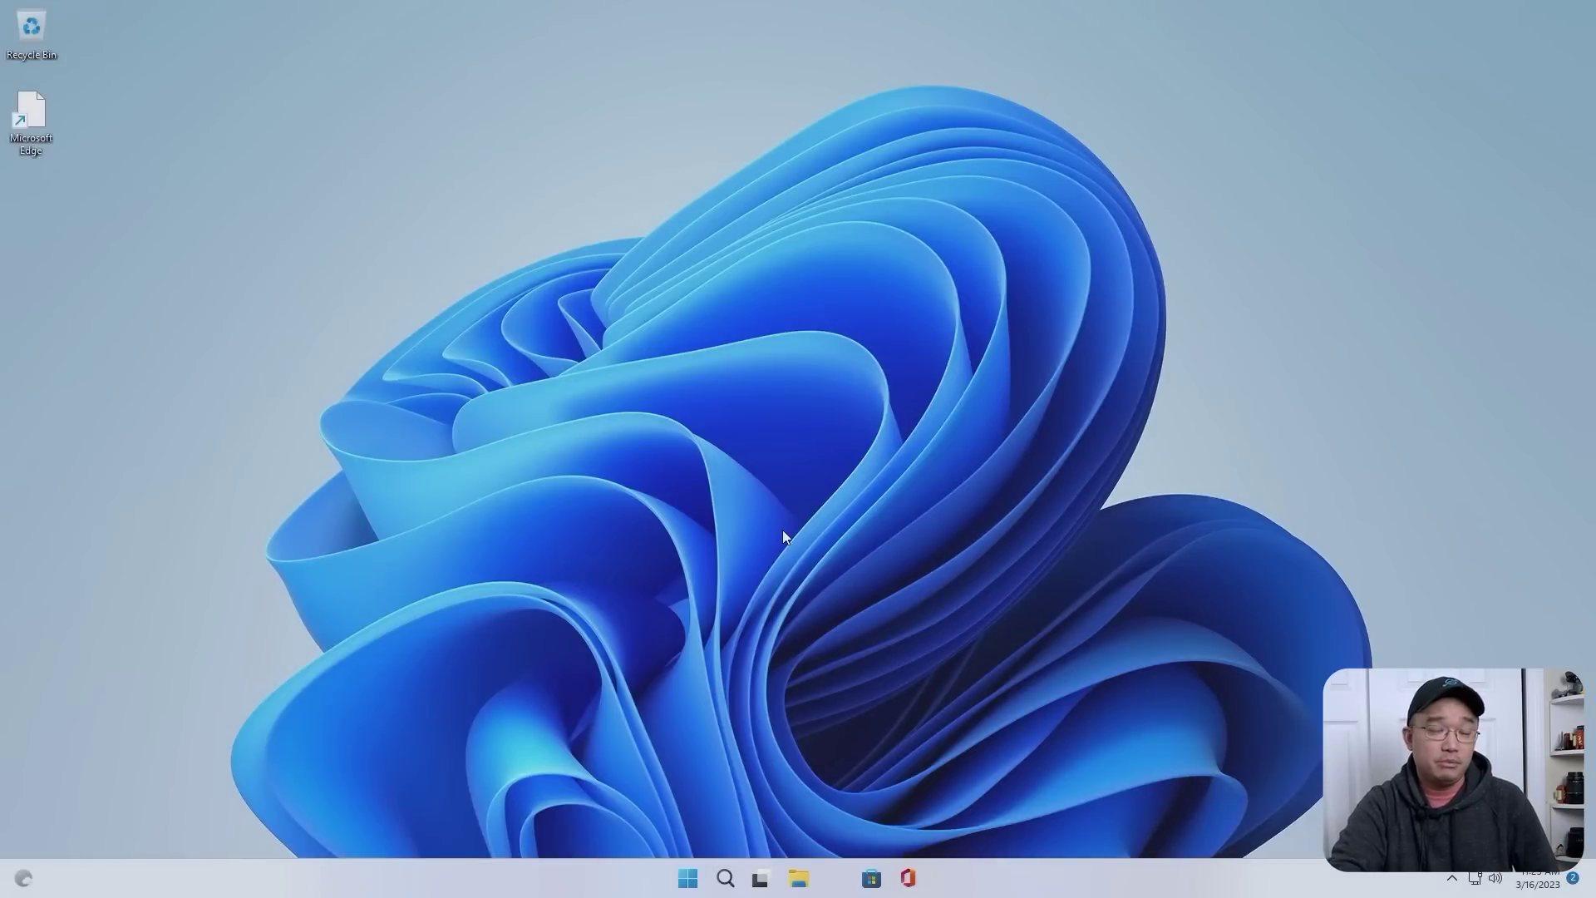
{"action": "key", "text": "ctrl+shift+Escape"}
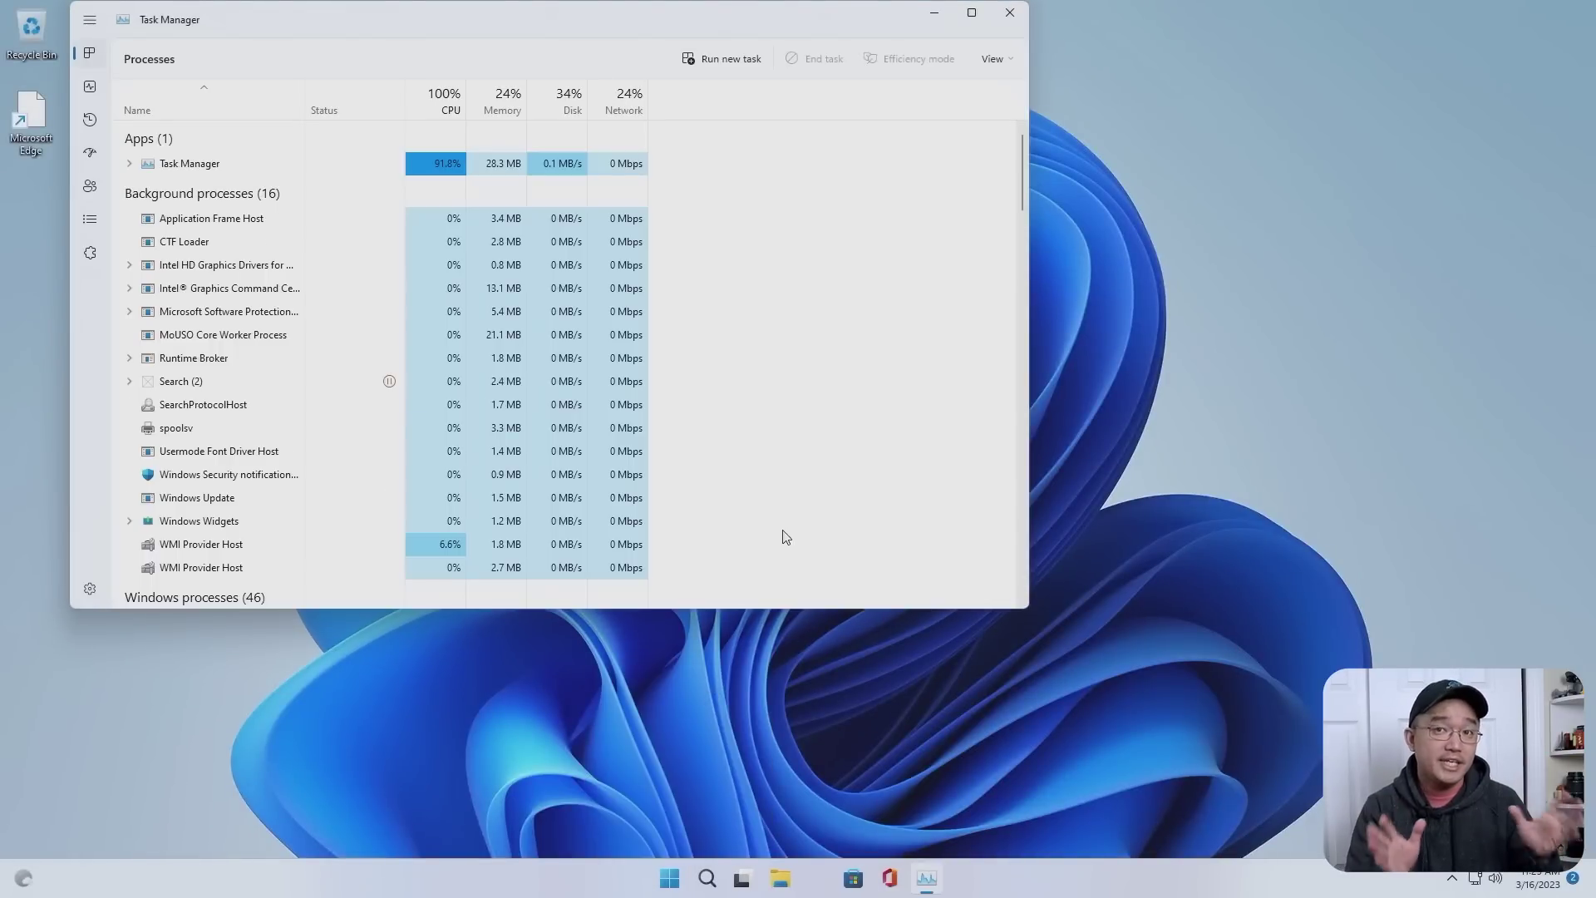
{"action": "left_click", "coordinate": [90, 87]}
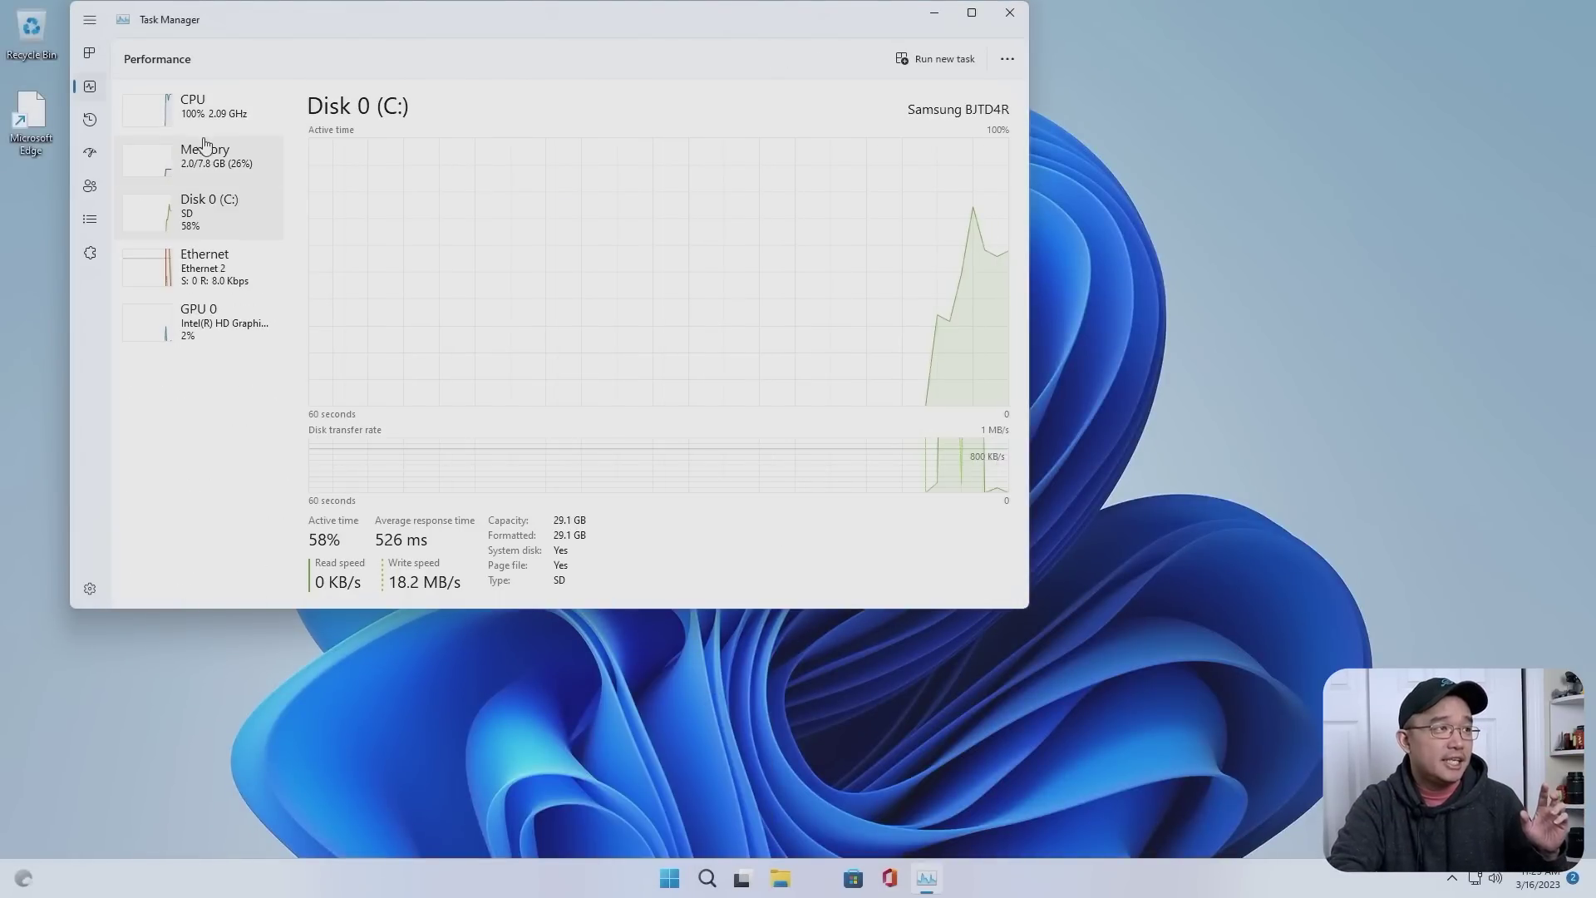
{"action": "left_click", "coordinate": [207, 172]}
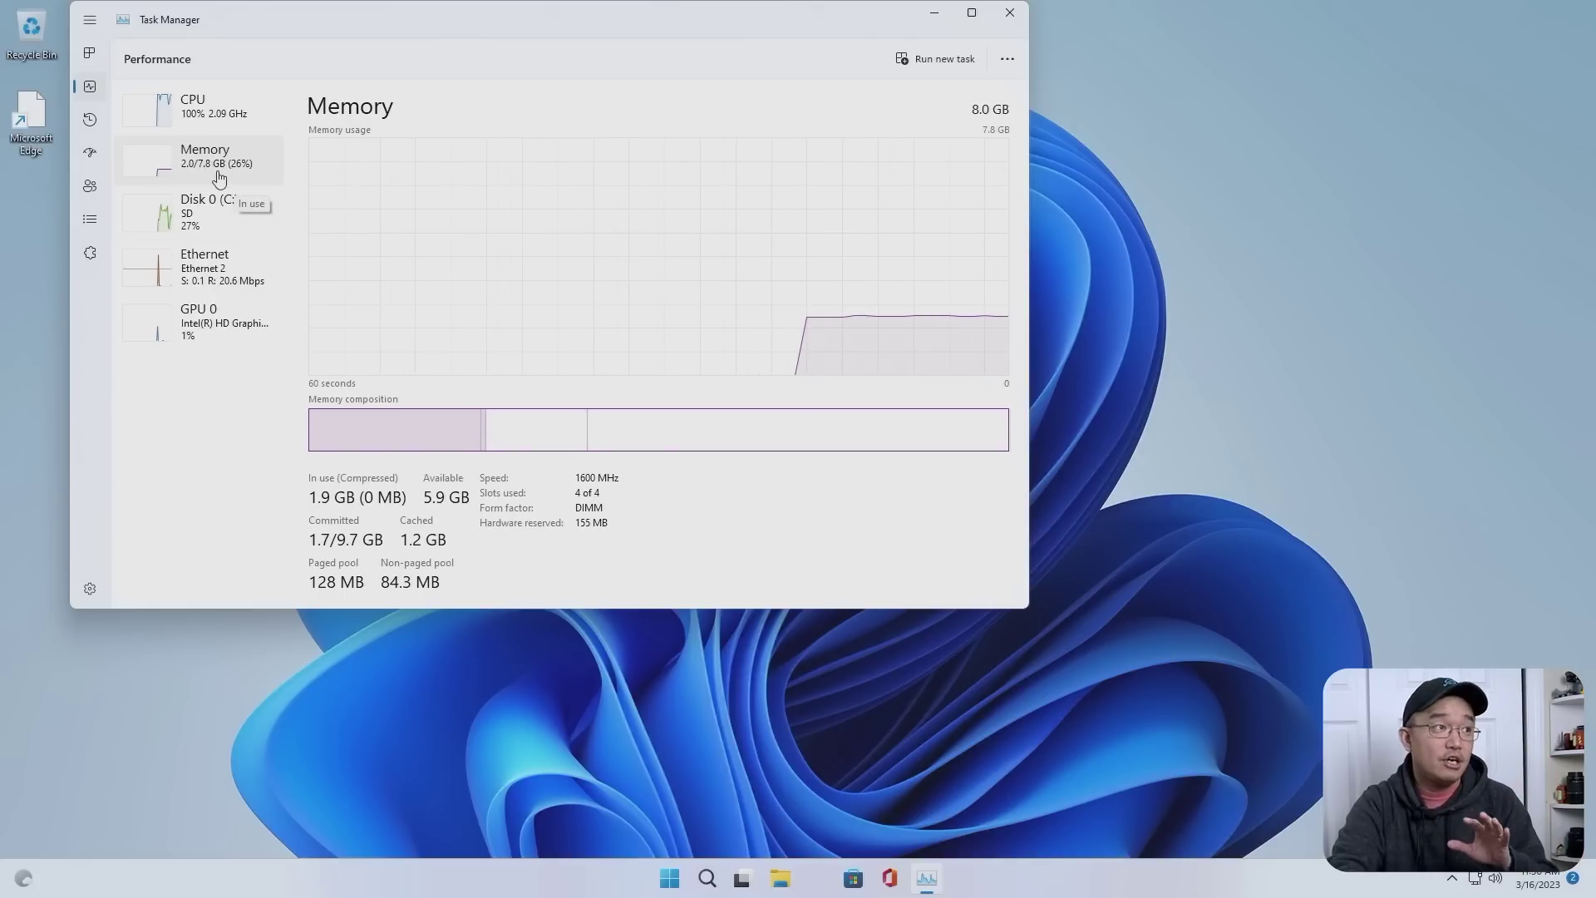
{"action": "left_click", "coordinate": [206, 129]}
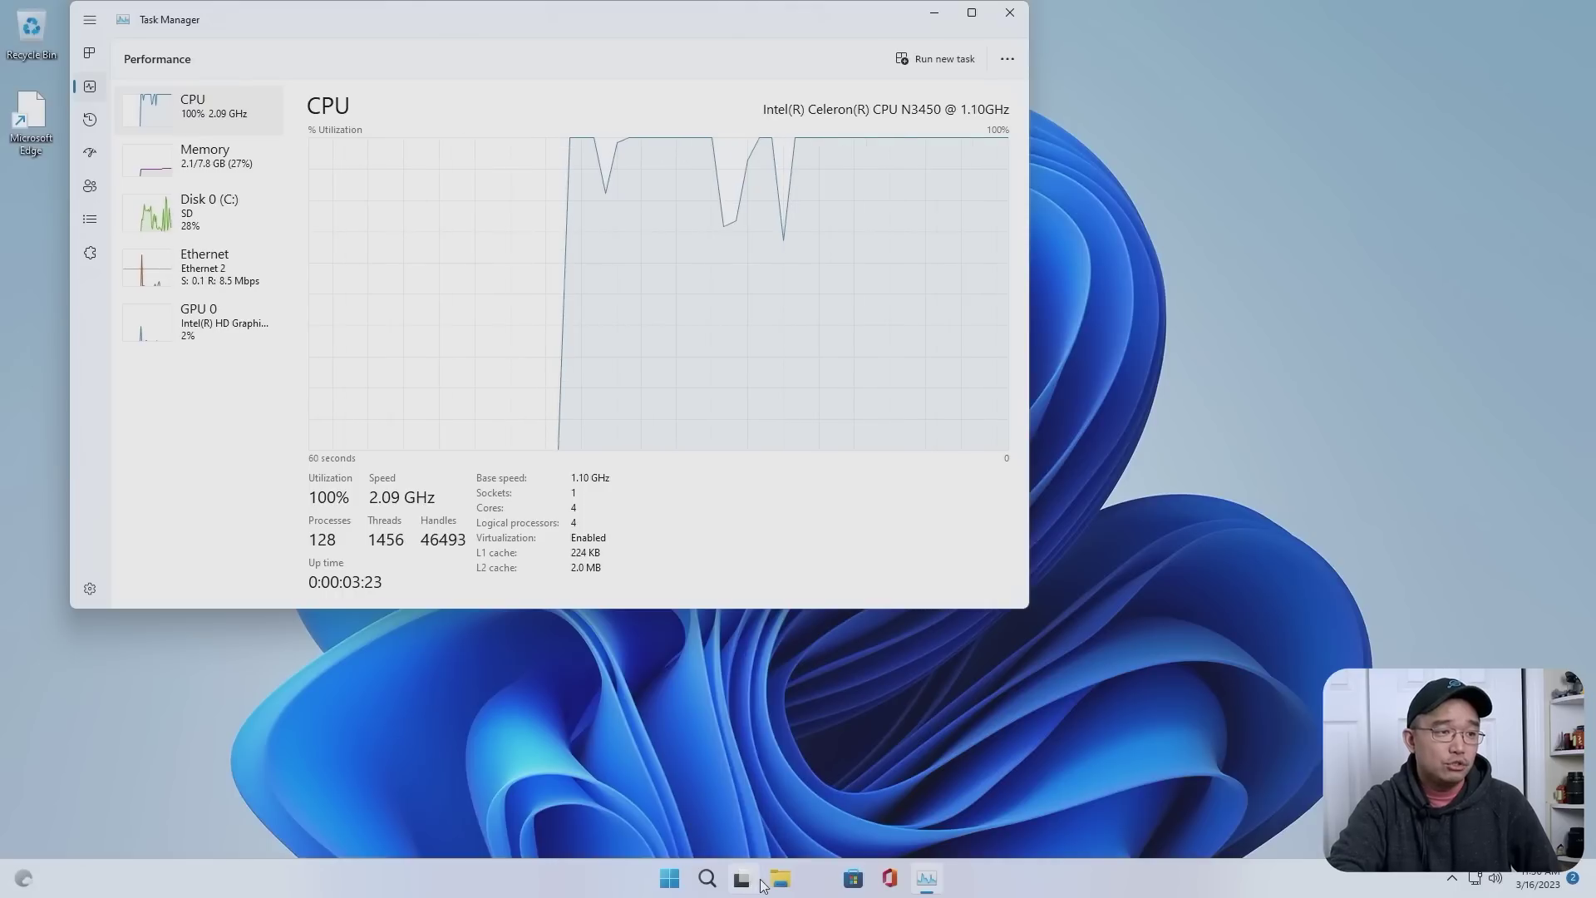
{"action": "left_click", "coordinate": [669, 879]}
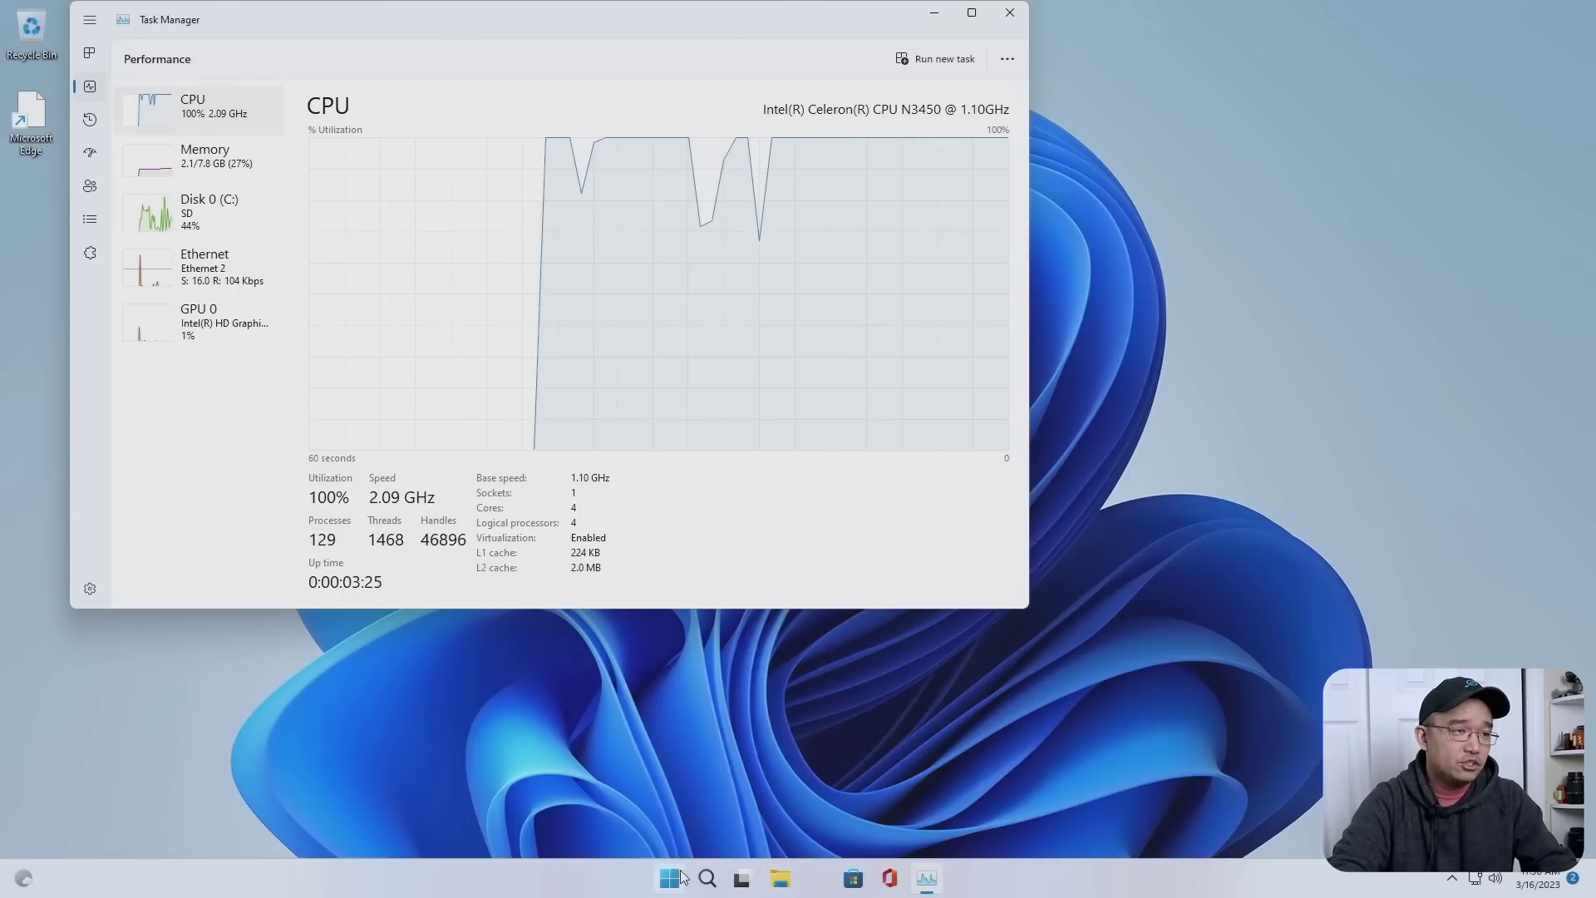
- Open a Windows PowerShell window and move it so the CPU graph stays visible
{"action": "right_click", "coordinate": [670, 877]}
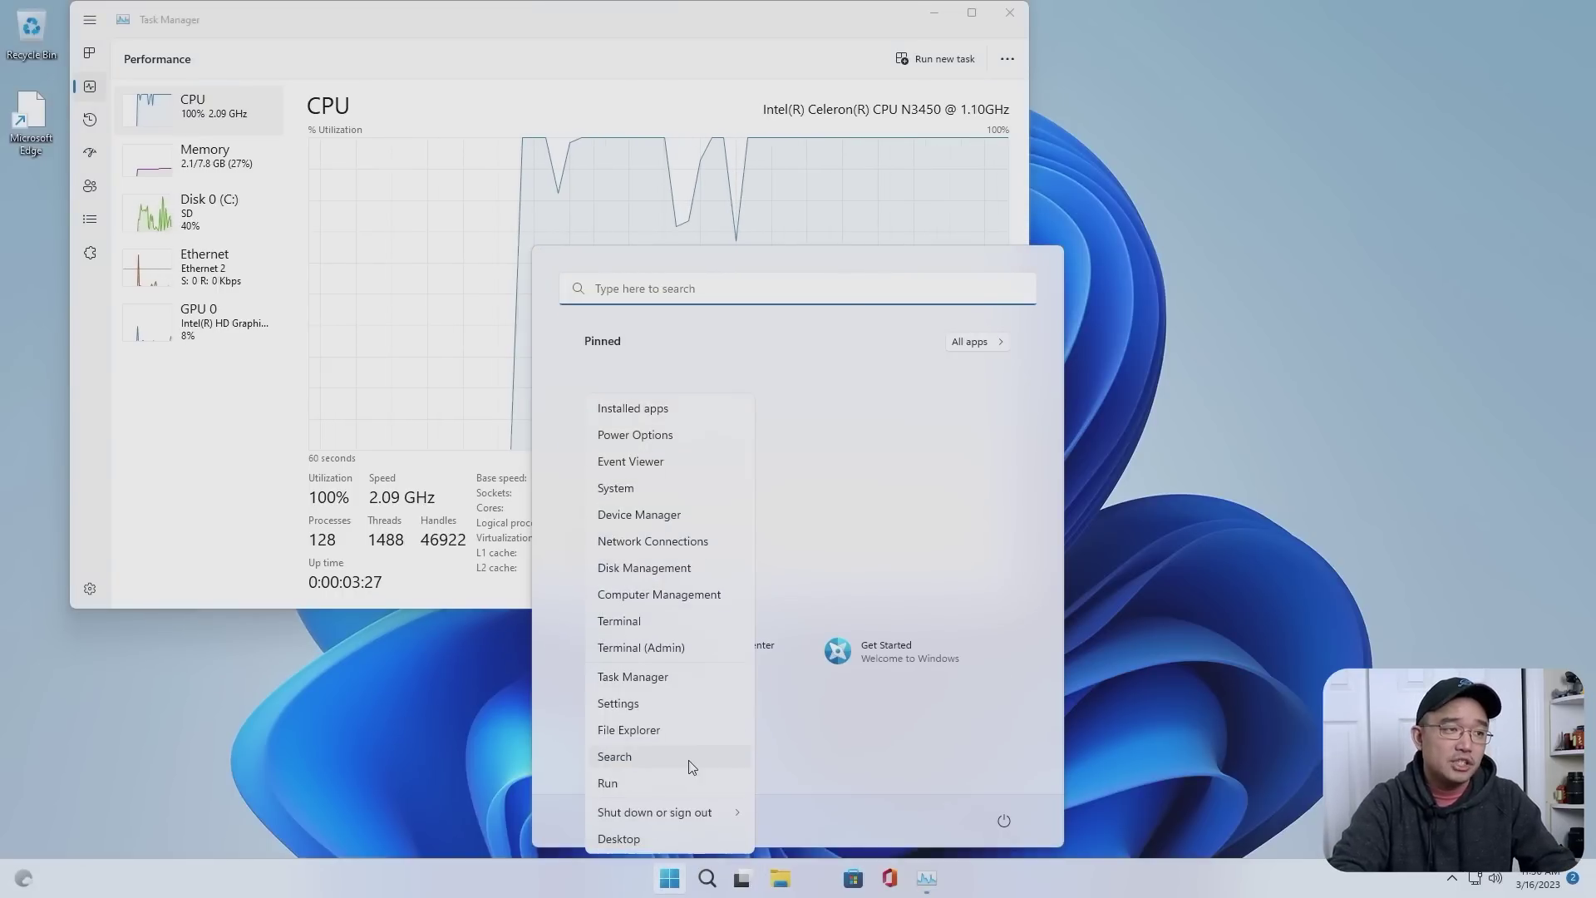
{"action": "key", "text": "Escape"}
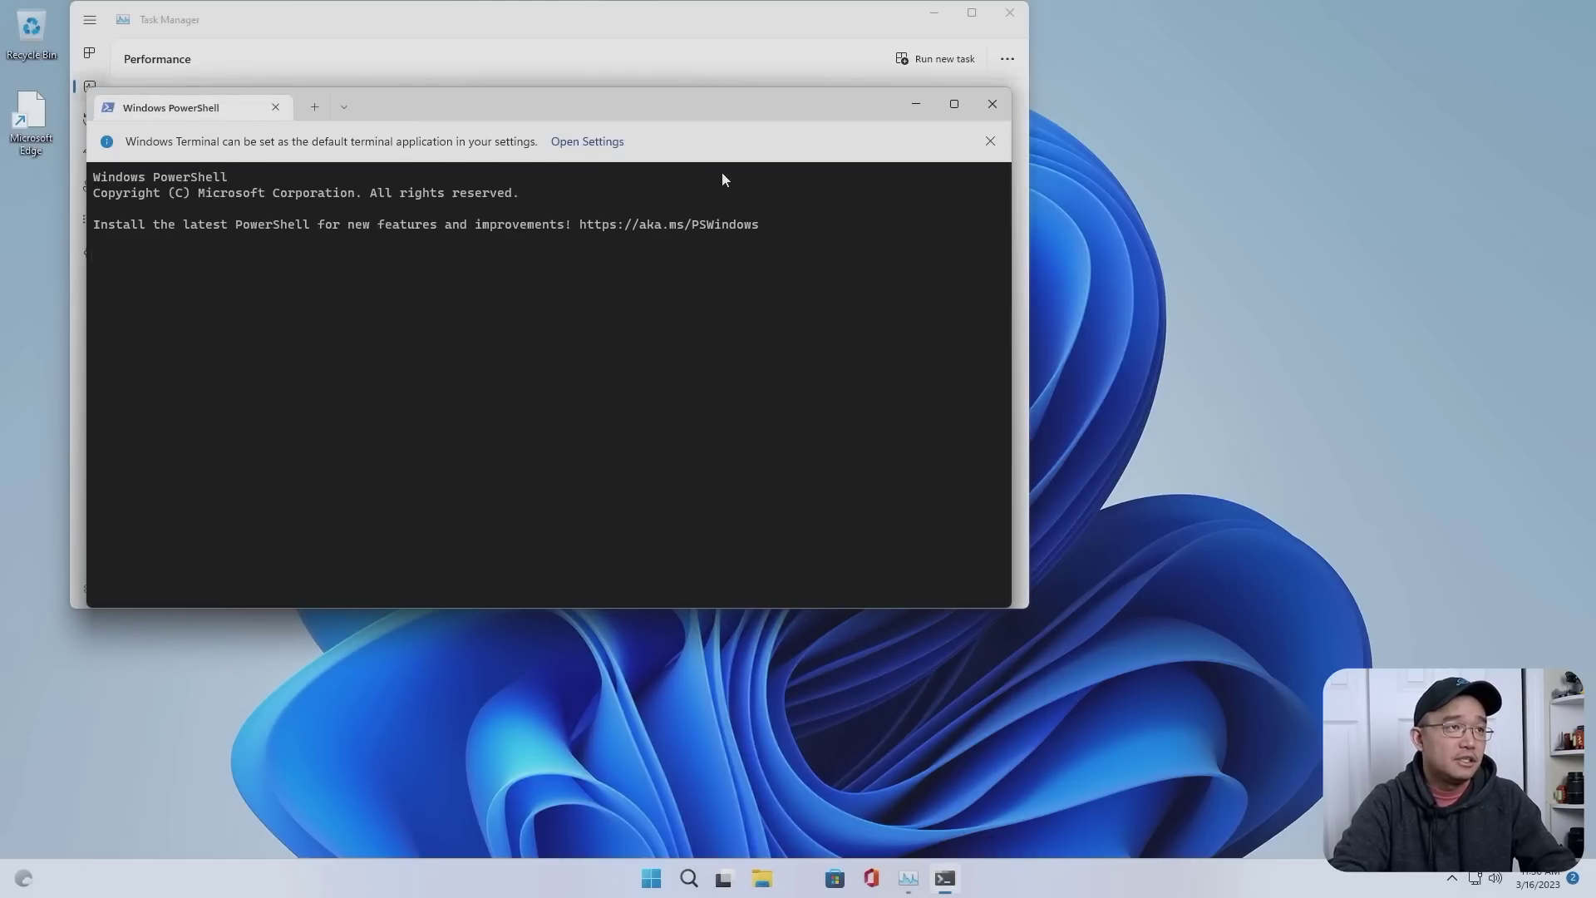
{"action": "key", "text": "Return"}
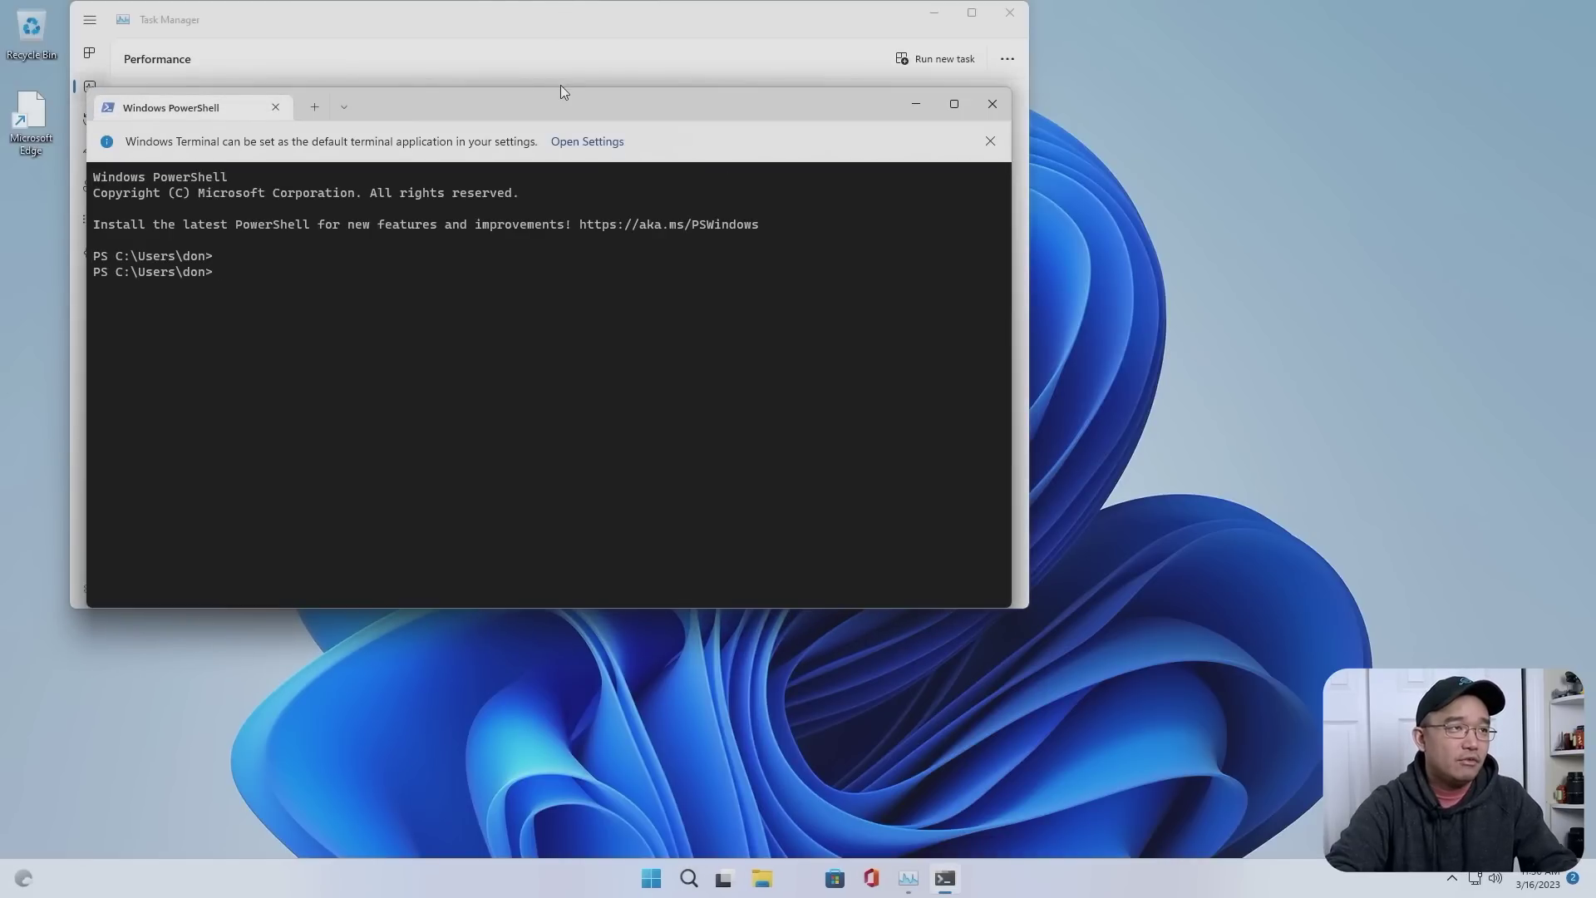
{"action": "left_click_drag", "start_coordinate": [556, 104], "coordinate": [912, 270]}
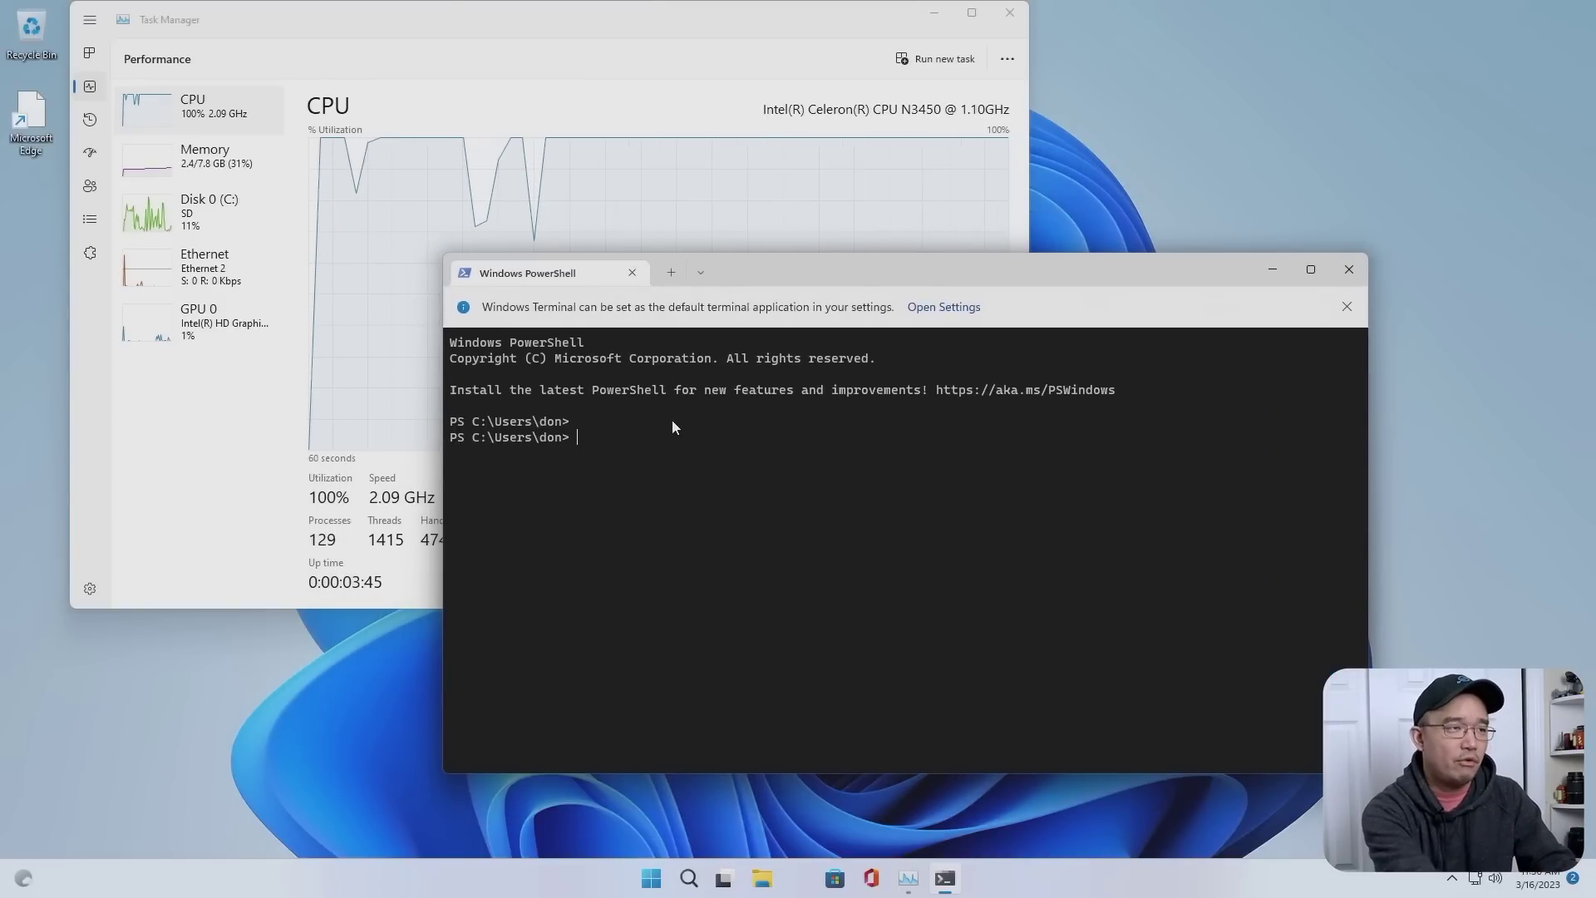
- Change directory to .\Desktop\ with cd, then clear a tab-completed Edge command
{"action": "type", "text": "cd "}
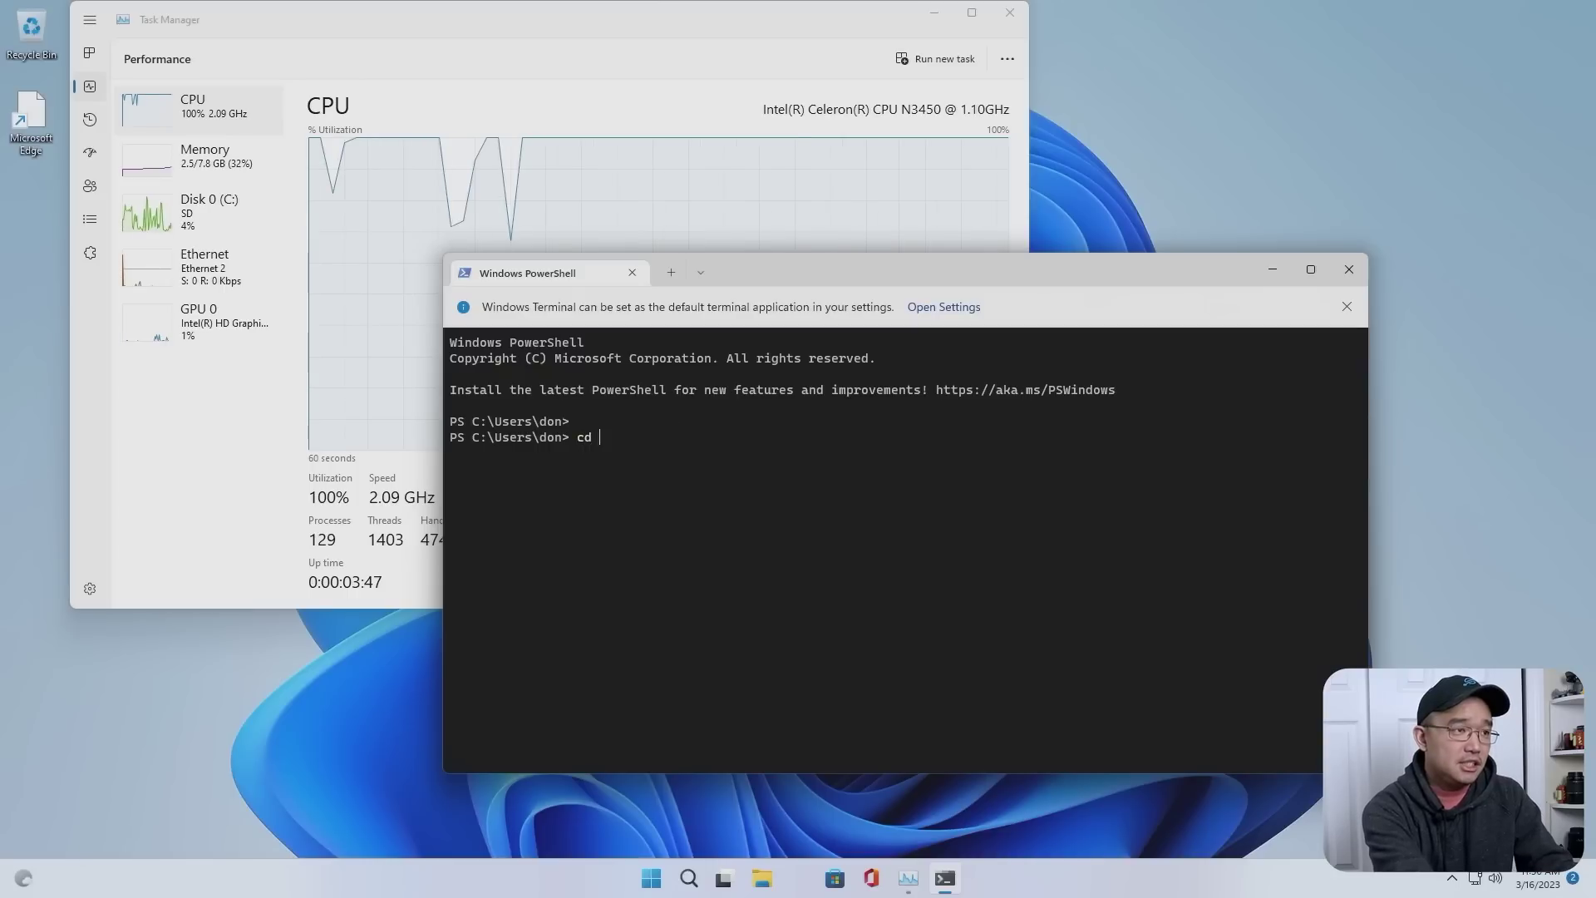
{"action": "type", "text": "des"}
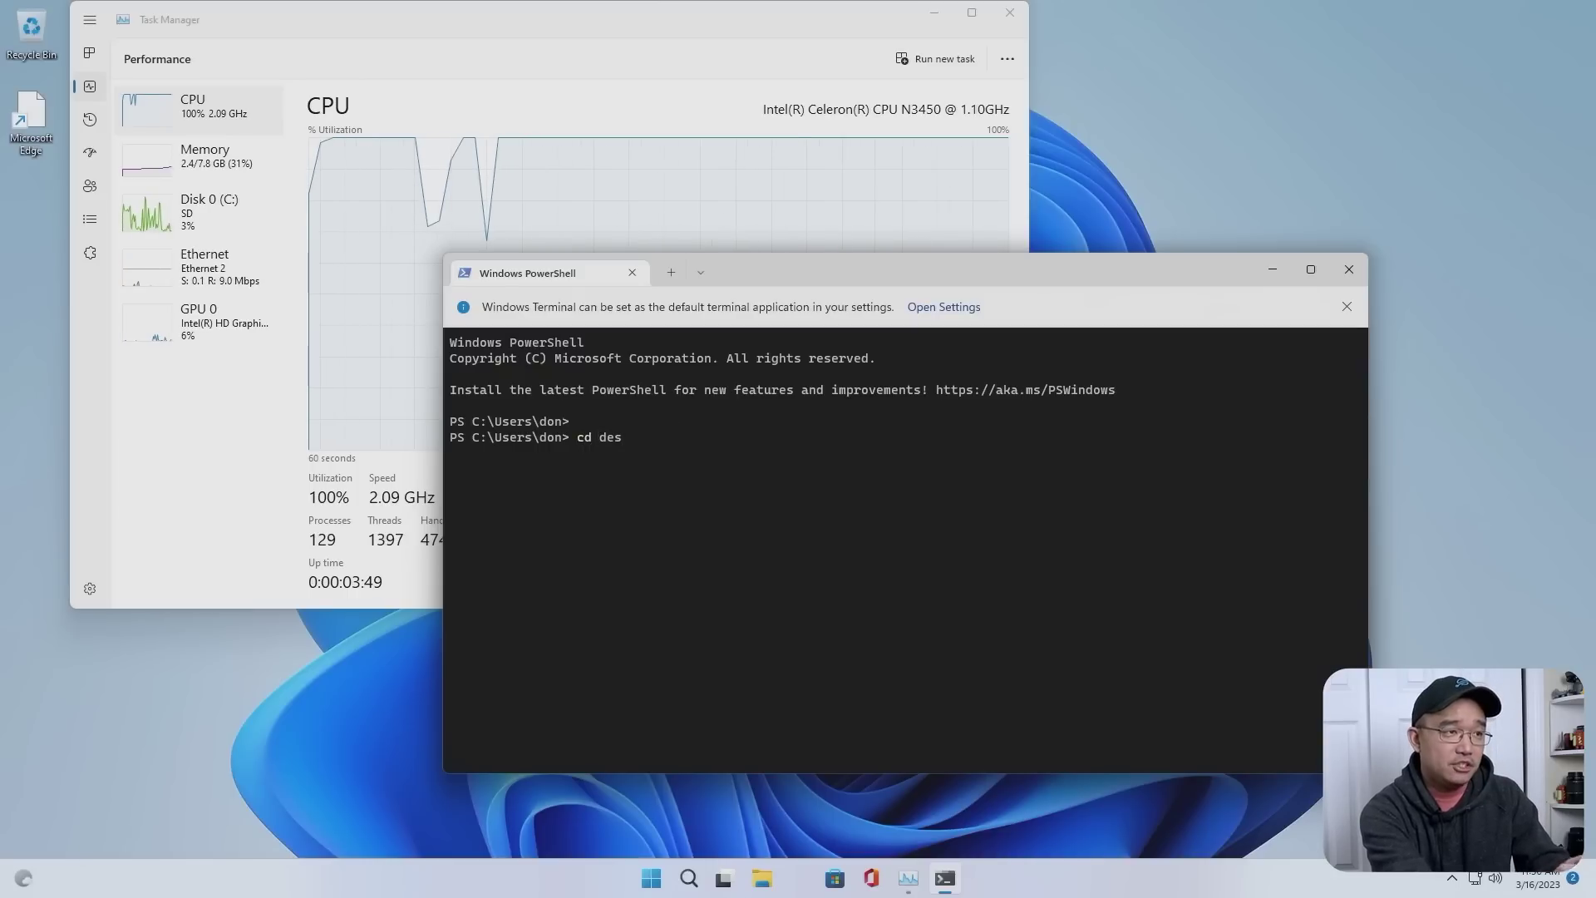
{"action": "key", "text": "Tab"}
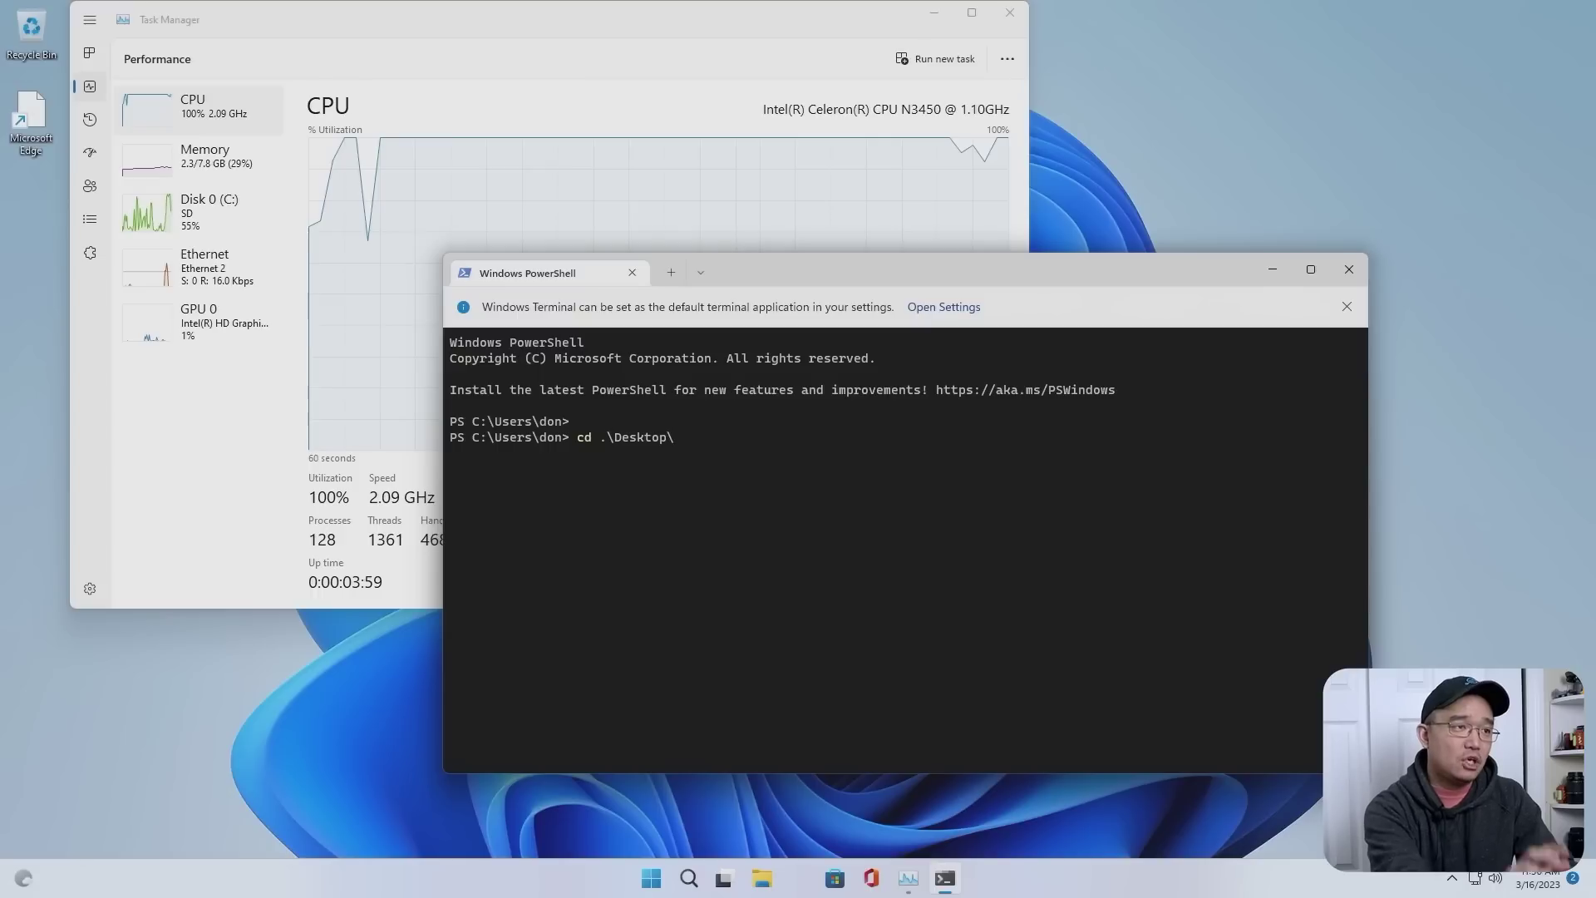
{"action": "key", "text": "Return"}
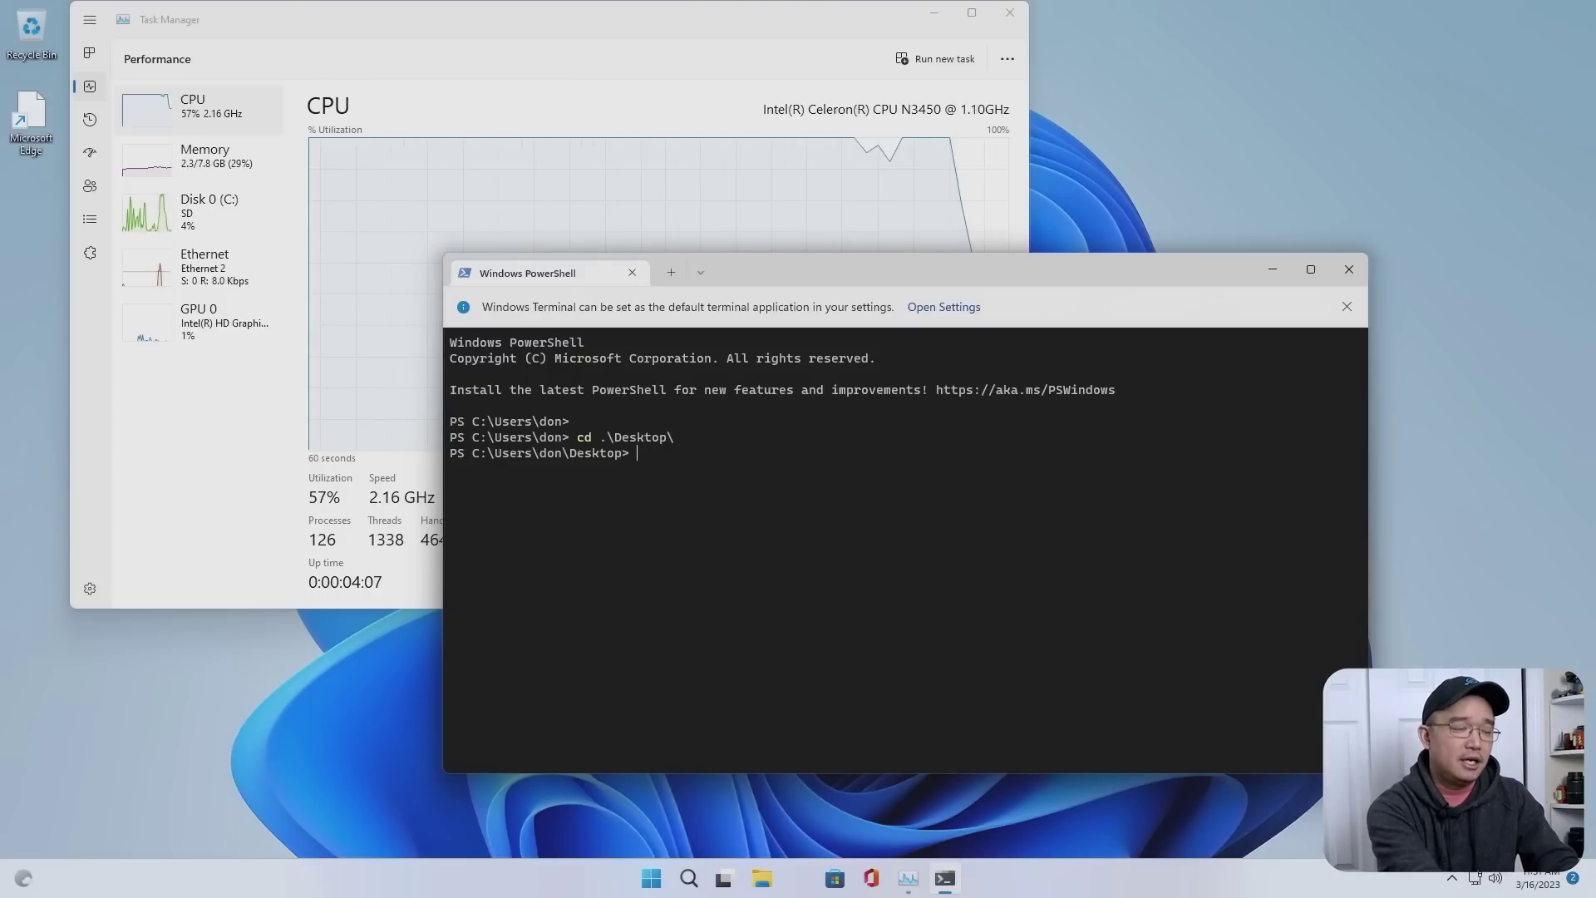
{"action": "type", "text": "mic"}
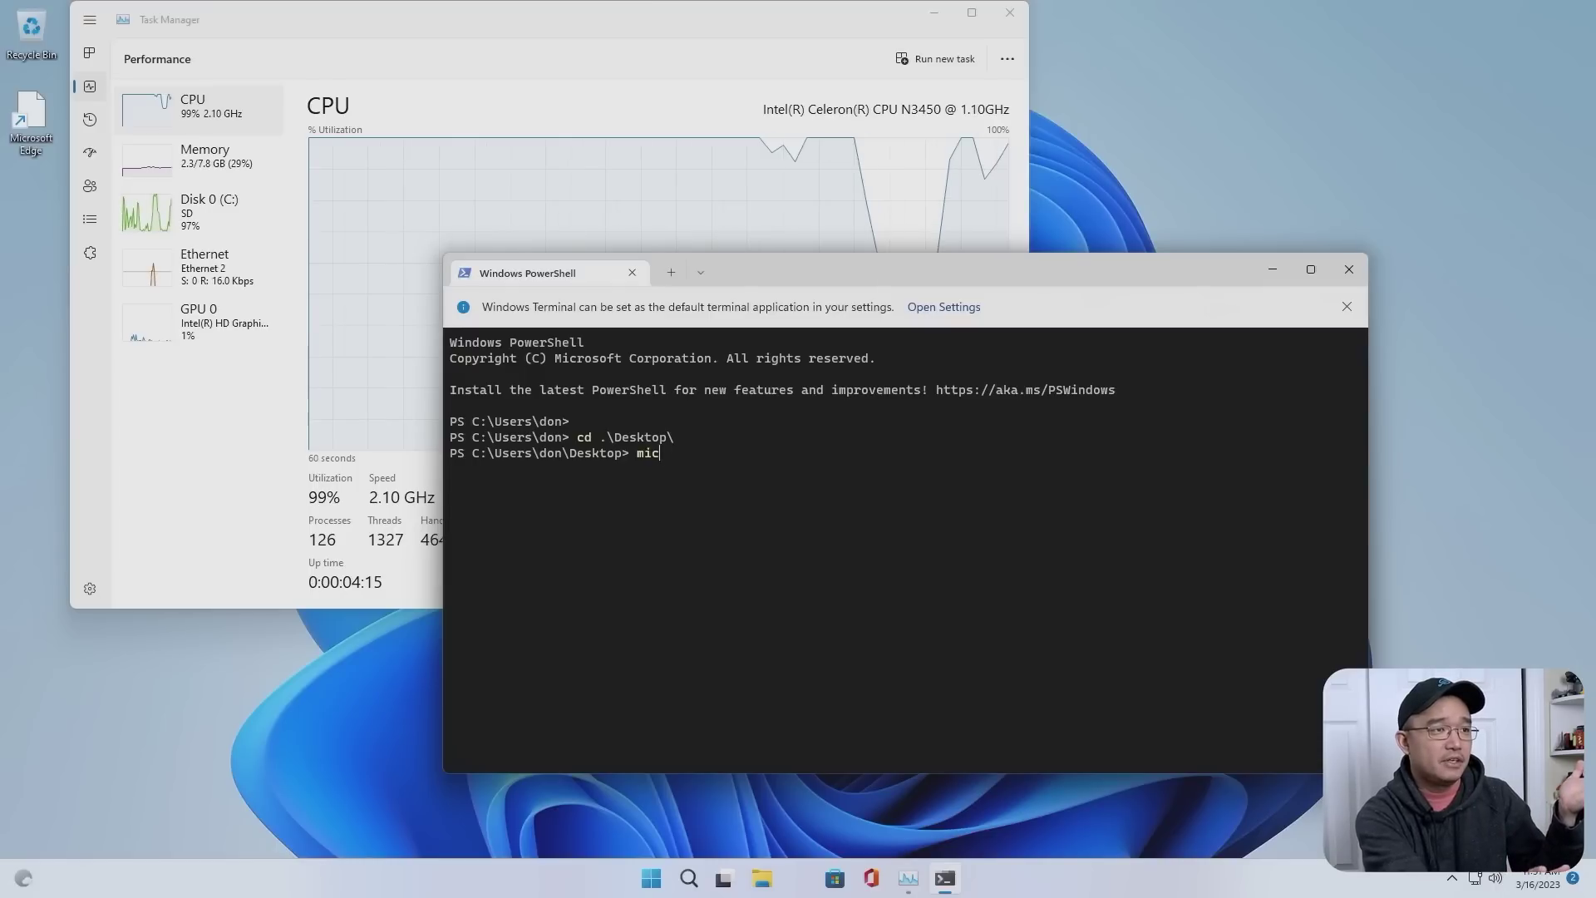
{"action": "key", "text": "Tab"}
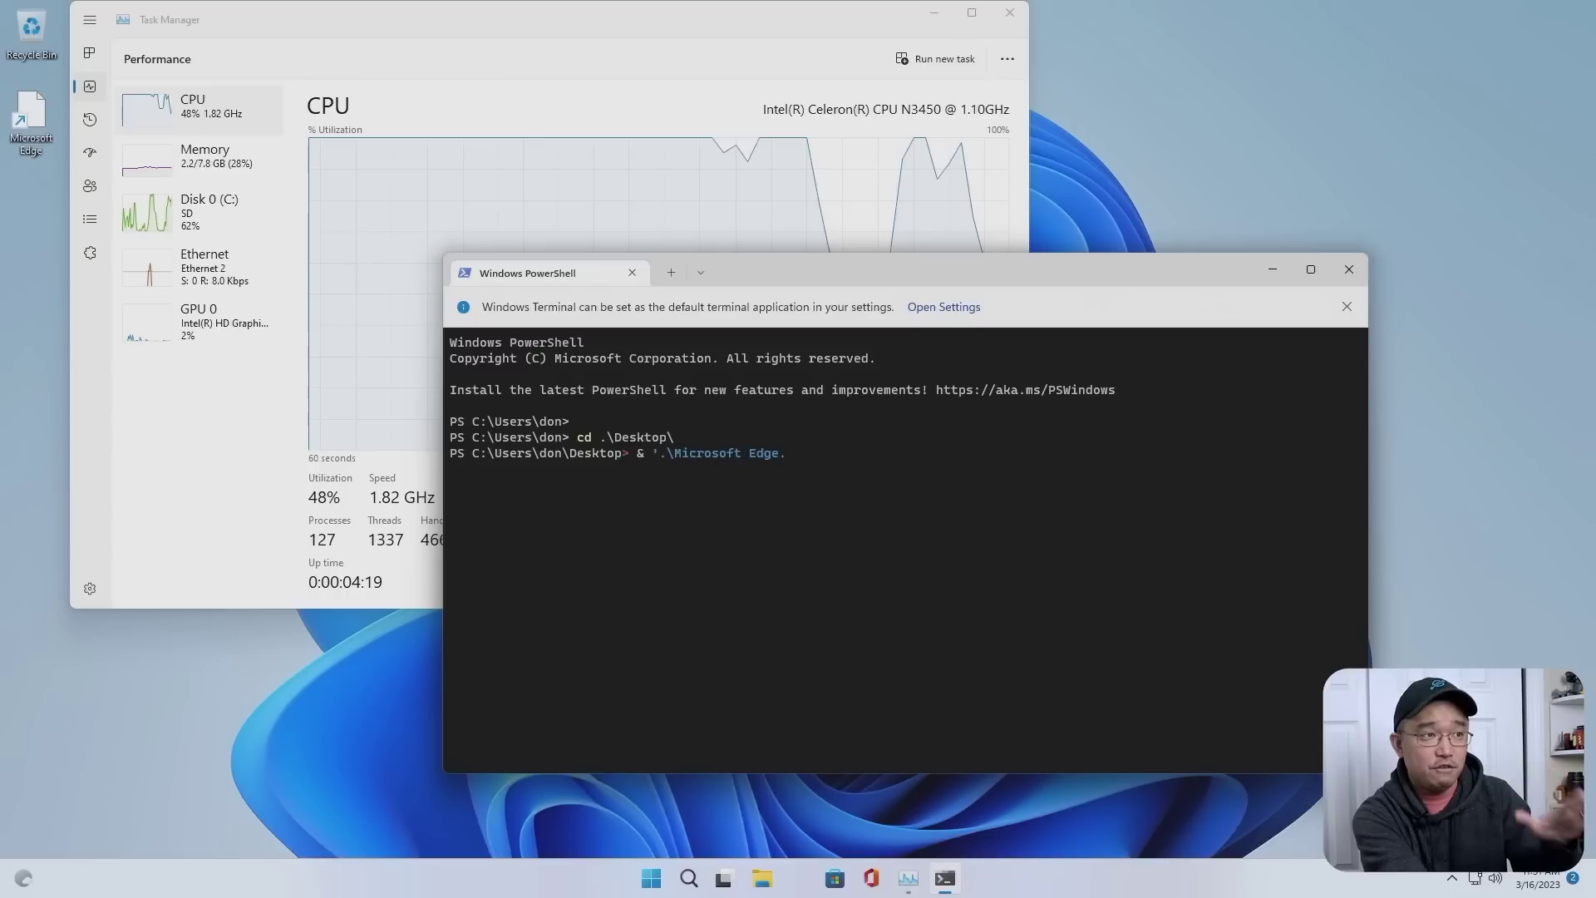
{"action": "key", "text": "BackSpace"}
{"action": "key", "text": "BackSpace"}
{"action": "key", "text": "BackSpace"}
{"action": "key", "text": "BackSpace"}
{"action": "key", "text": "BackSpace"}
{"action": "key", "text": "BackSpace"}
{"action": "key", "text": "BackSpace"}
{"action": "key", "text": "BackSpace"}
{"action": "key", "text": "BackSpace"}
{"action": "key", "text": "BackSpace"}
{"action": "key", "text": "BackSpace"}
{"action": "key", "text": "BackSpace"}
{"action": "key", "text": "BackSpace"}
{"action": "key", "text": "BackSpace"}
{"action": "key", "text": "BackSpace"}
{"action": "key", "text": "BackSpace"}
{"action": "key", "text": "BackSpace"}
{"action": "key", "text": "BackSpace"}
{"action": "key", "text": "BackSpace"}
{"action": "key", "text": "BackSpace"}
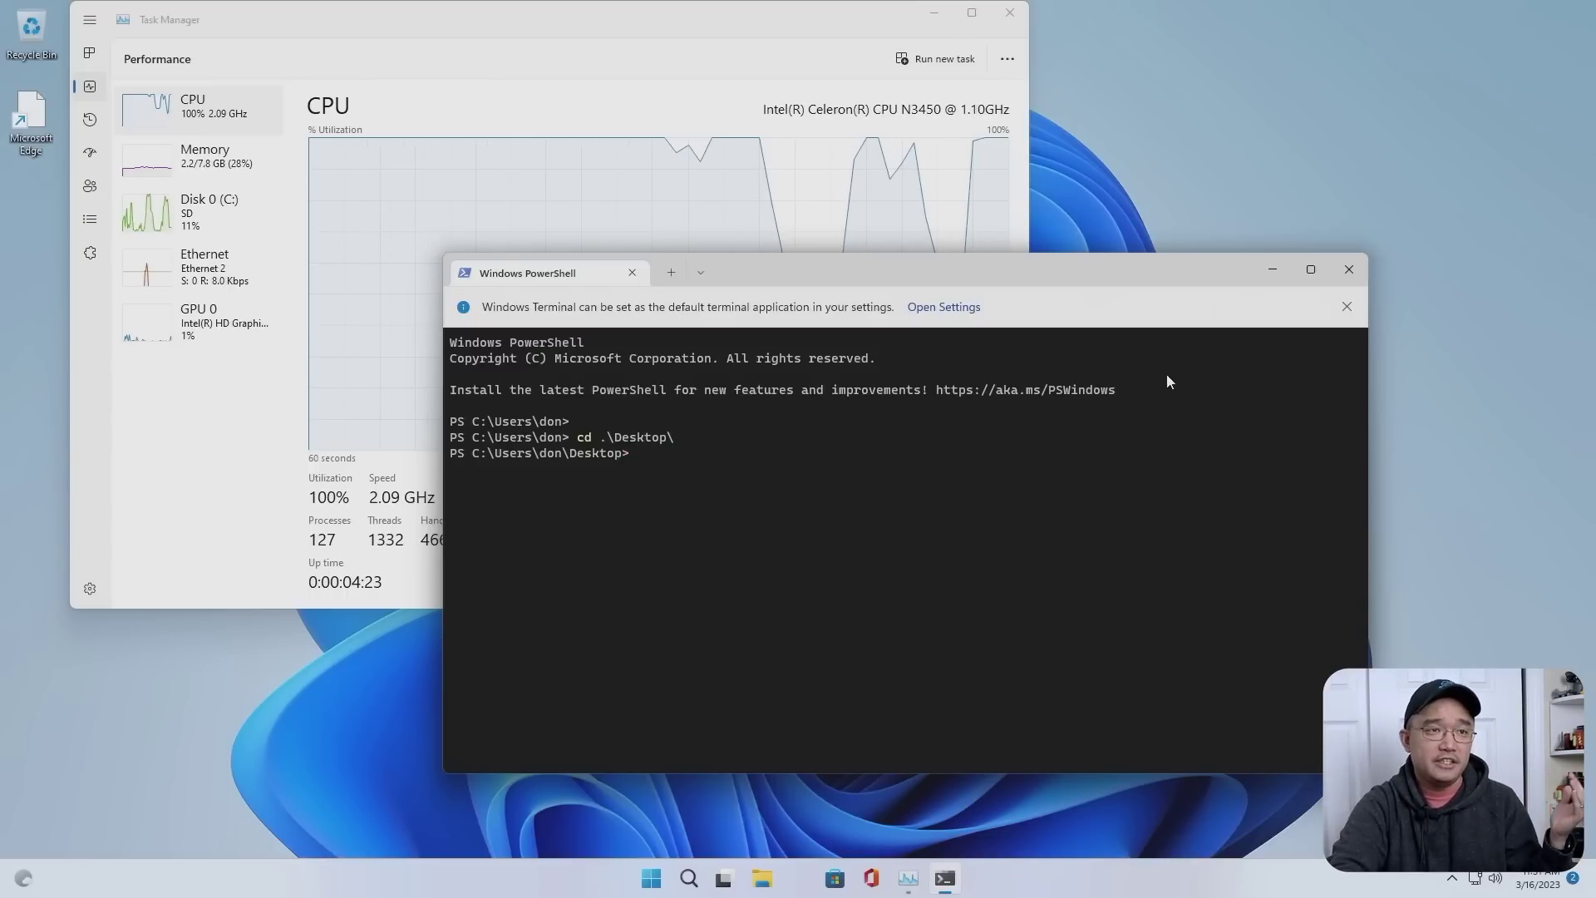
- Move the PowerShell terminal aside, switch focus between it and Task Manager, then close it
{"action": "left_click_drag", "start_coordinate": [1196, 284], "coordinate": [1363, 333]}
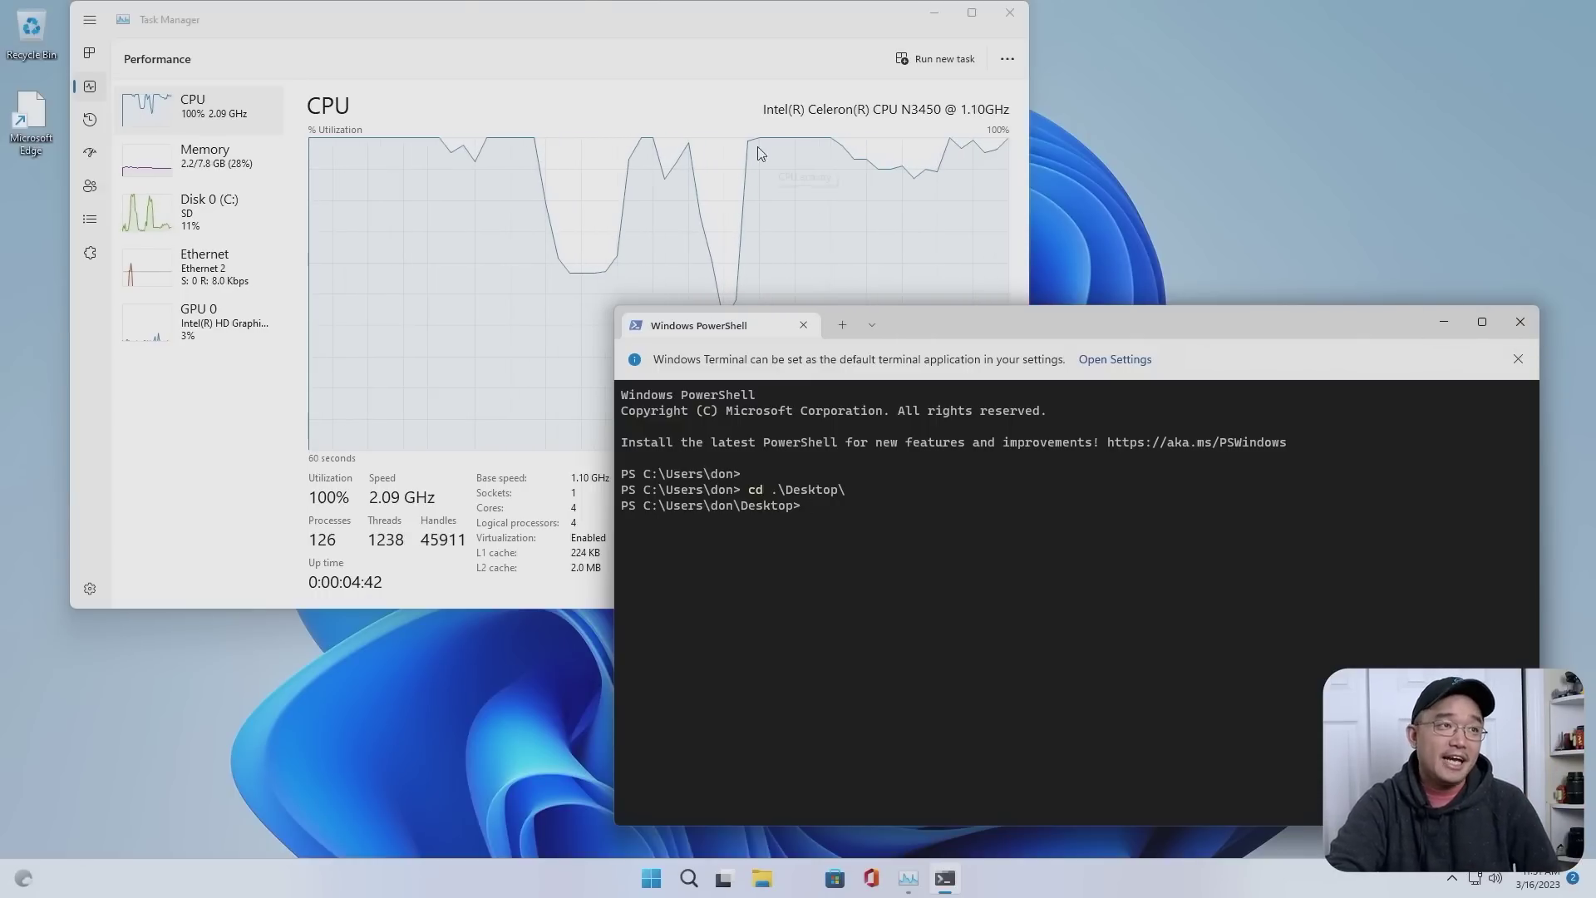
{"action": "left_click", "coordinate": [742, 131]}
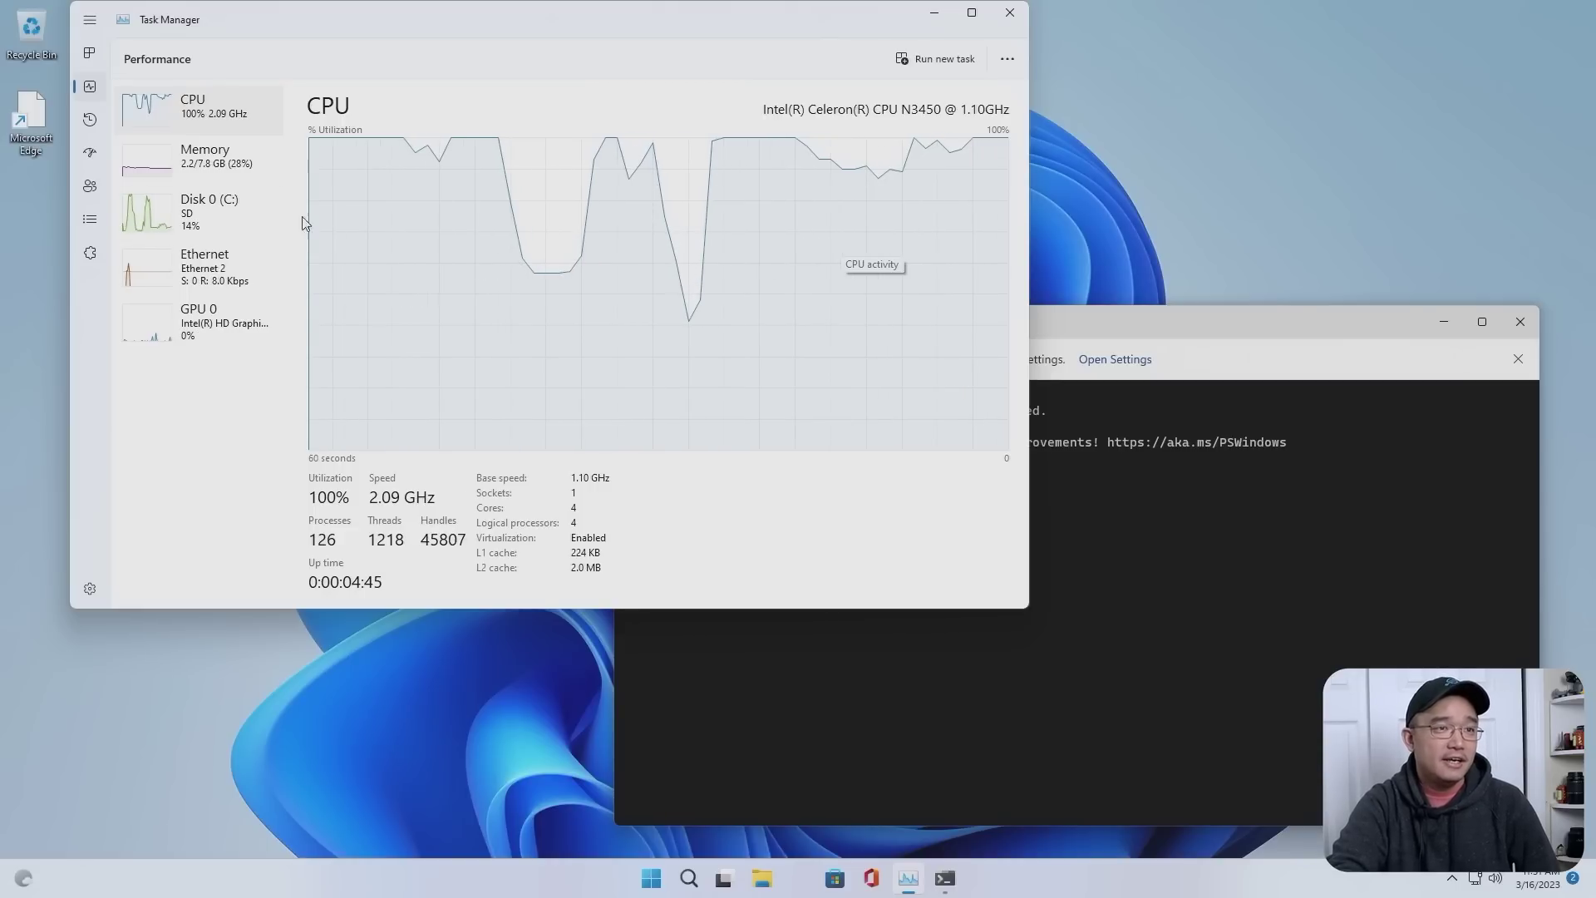
{"action": "left_click", "coordinate": [1335, 316]}
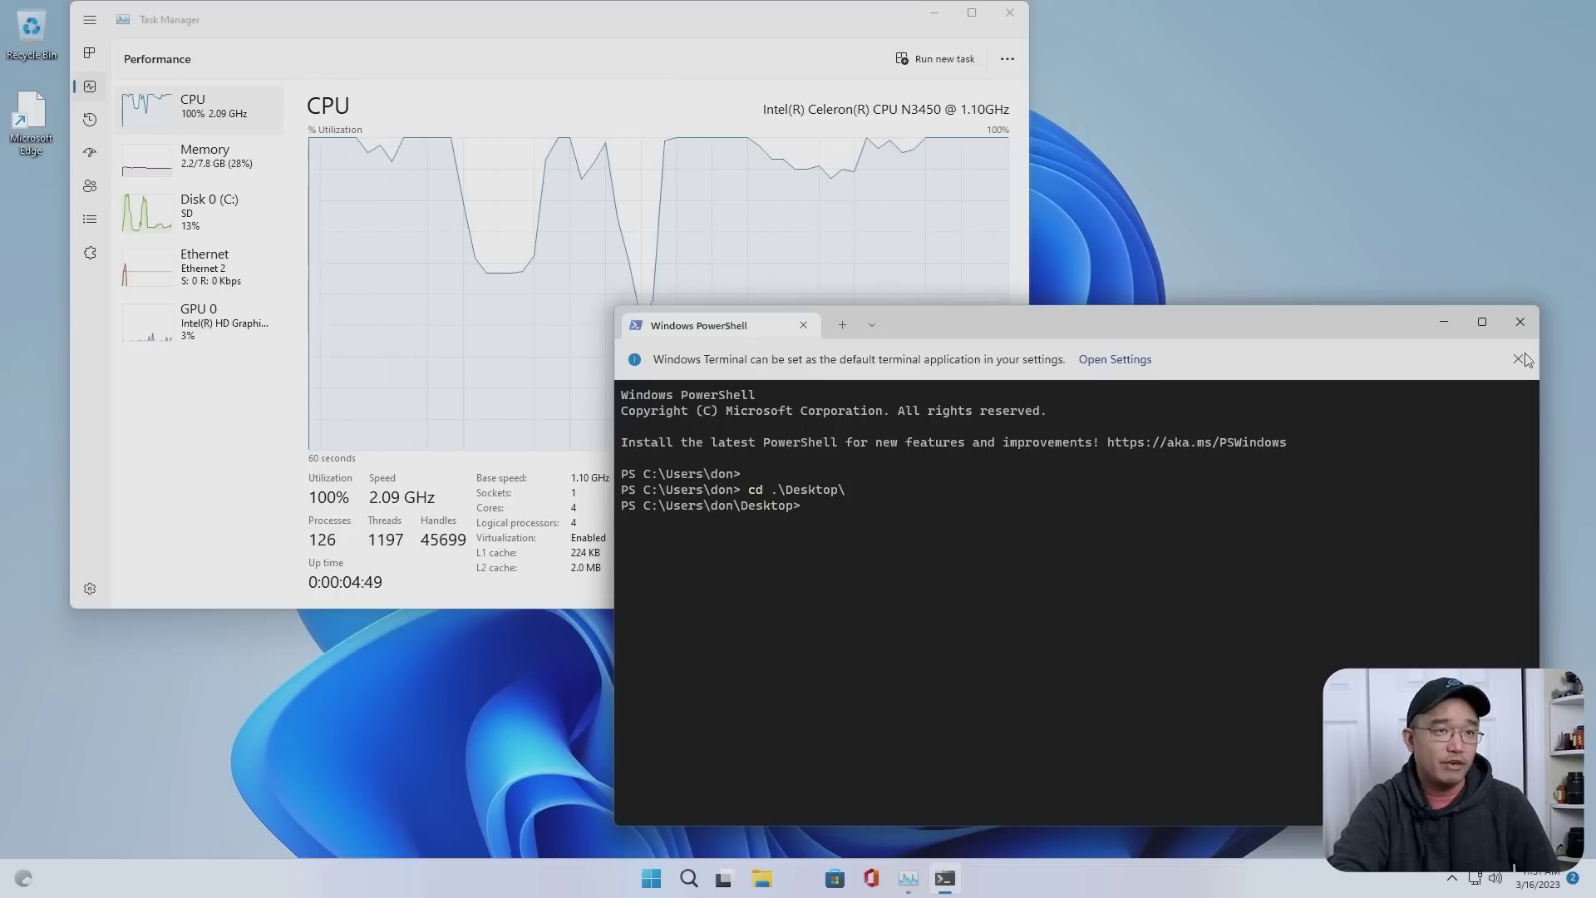
{"action": "left_click", "coordinate": [1529, 319]}
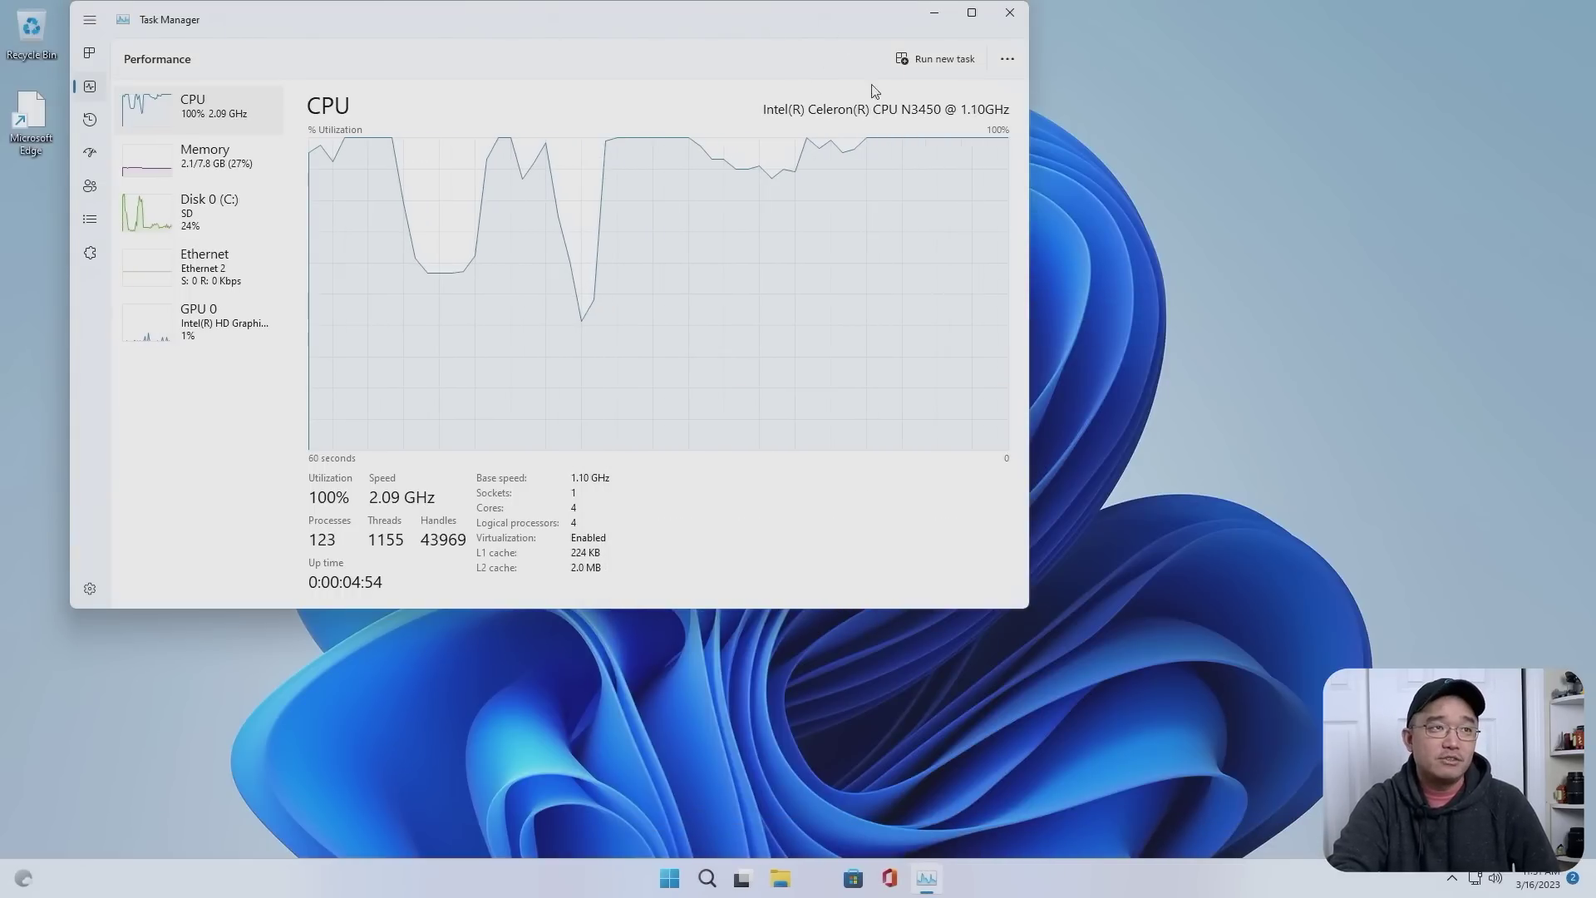
- Centre Task Manager on screen, return to its CPU graph, and show This PC in File Explorer
{"action": "left_click_drag", "start_coordinate": [723, 18], "coordinate": [1037, 178]}
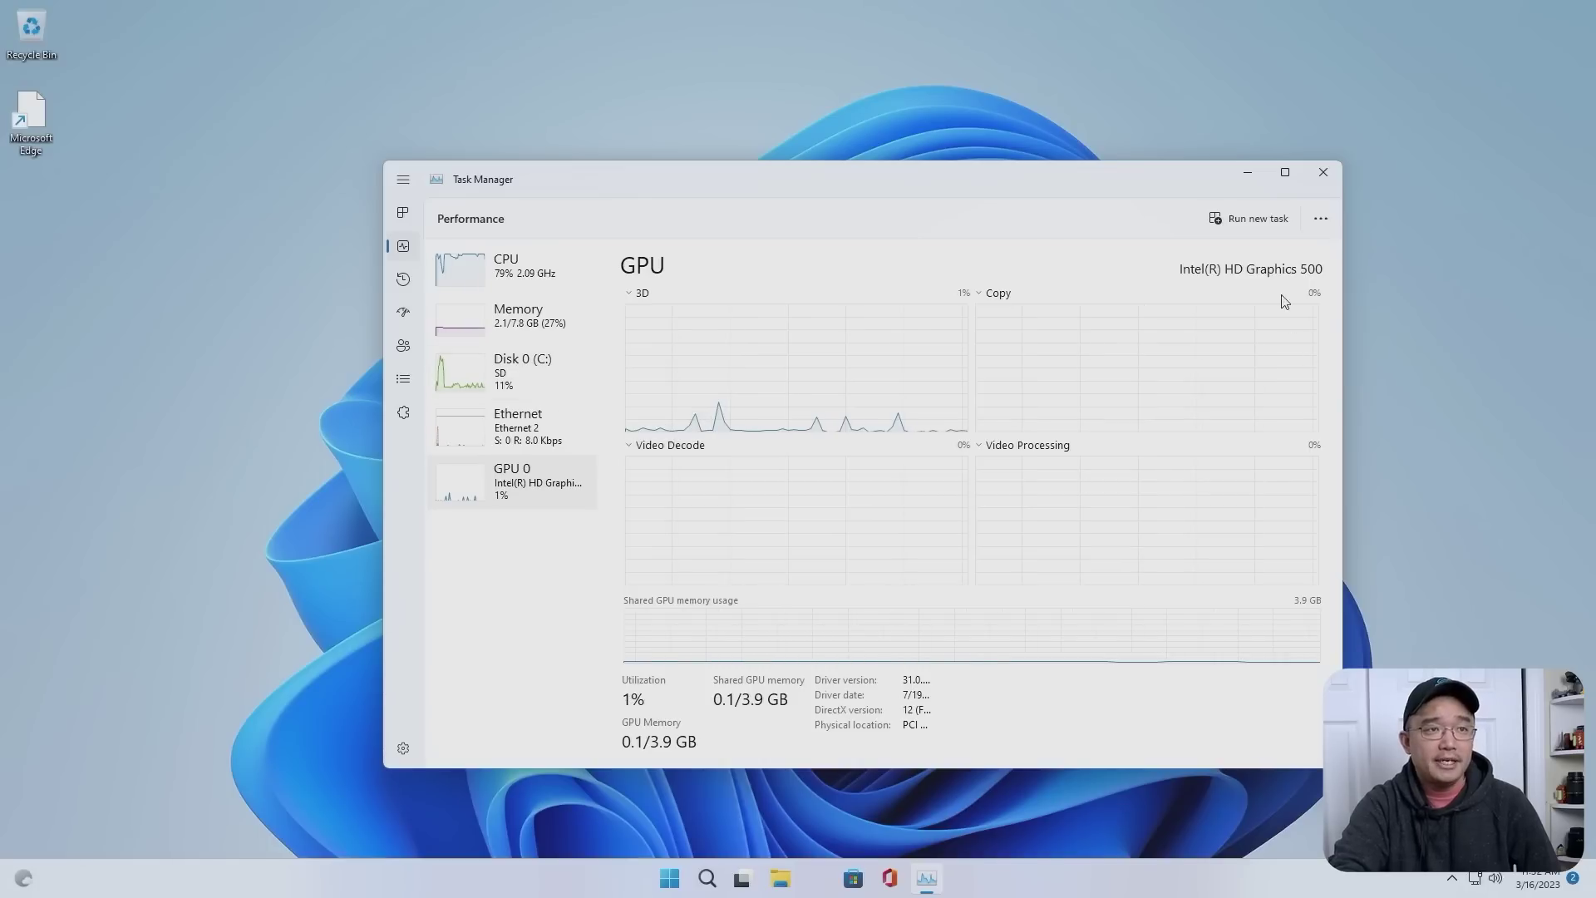
{"action": "left_click", "coordinate": [508, 266]}
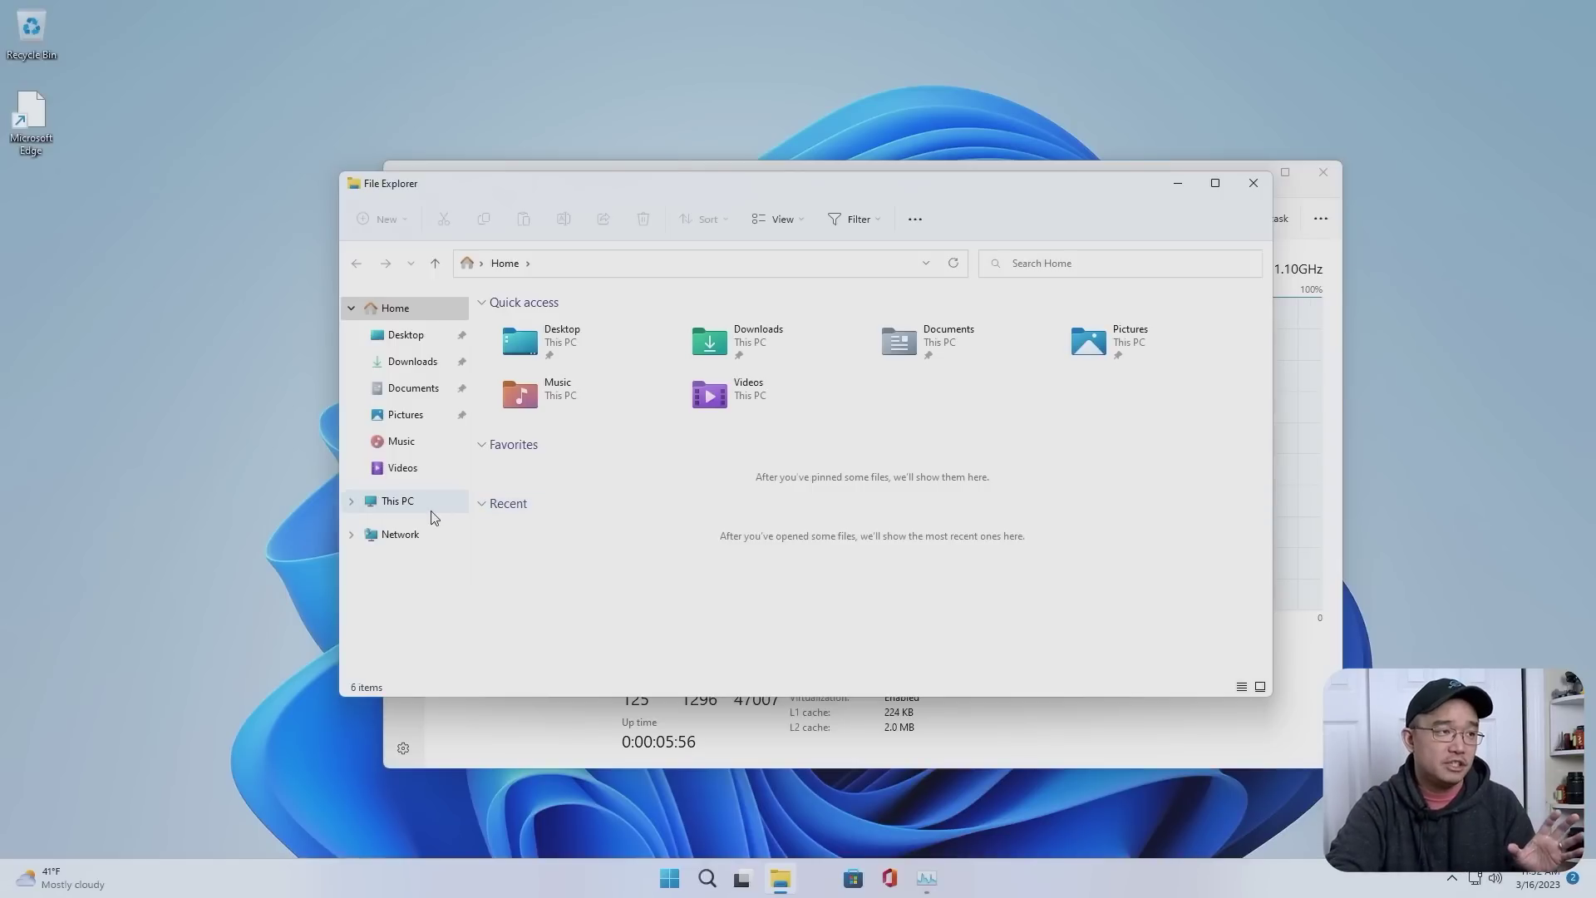
{"action": "left_click", "coordinate": [371, 504]}
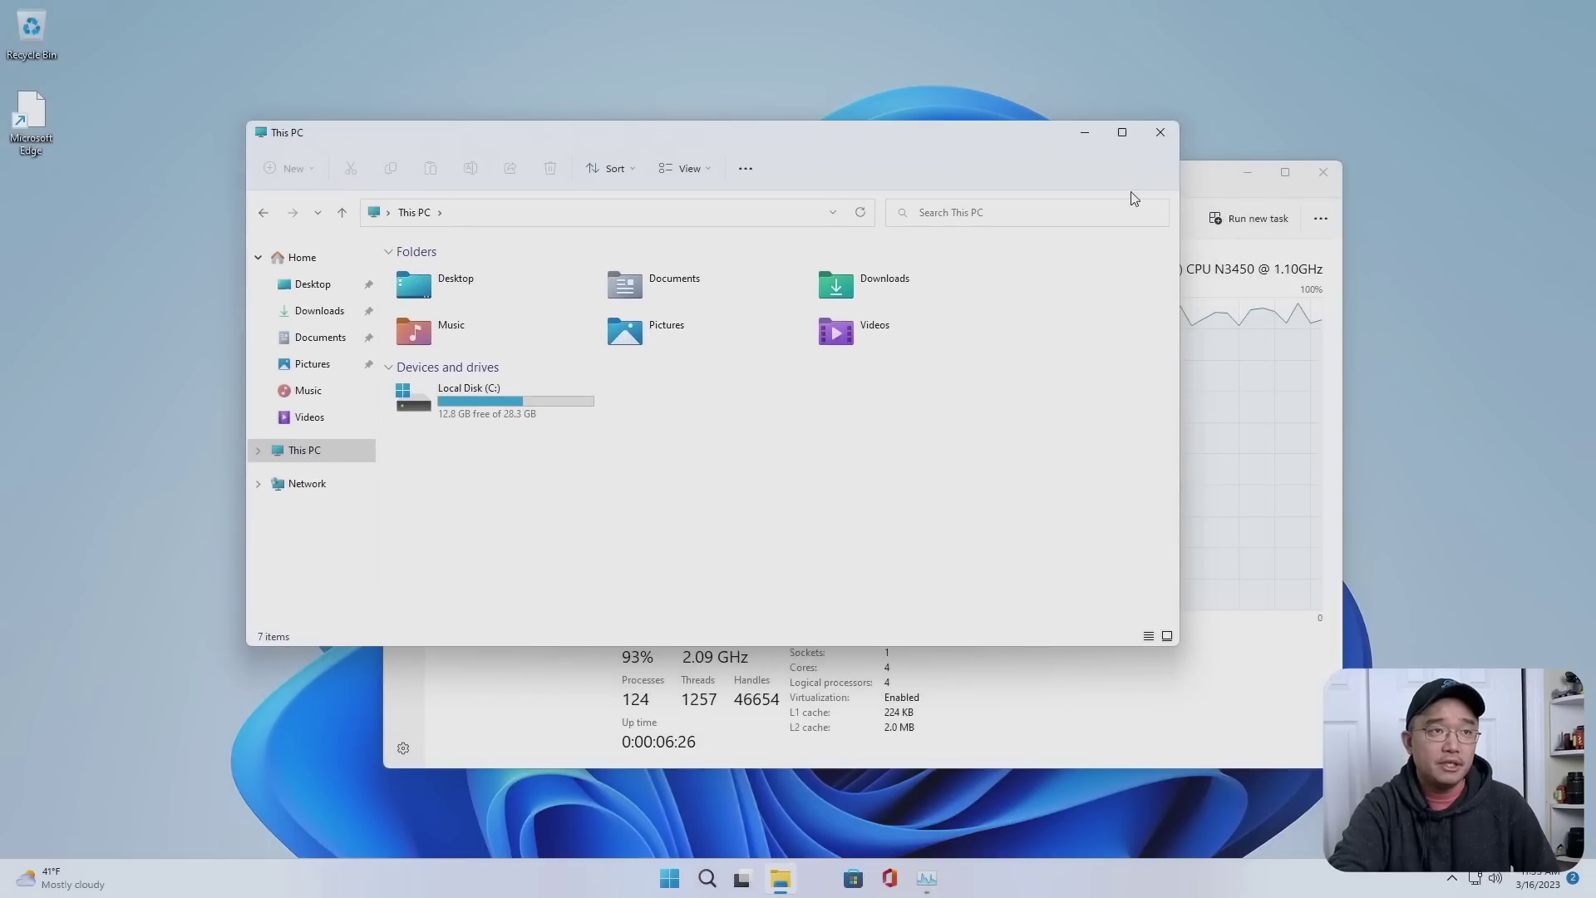
- Switch back and forth between Task Manager and the This PC window
{"action": "left_click", "coordinate": [1192, 181]}
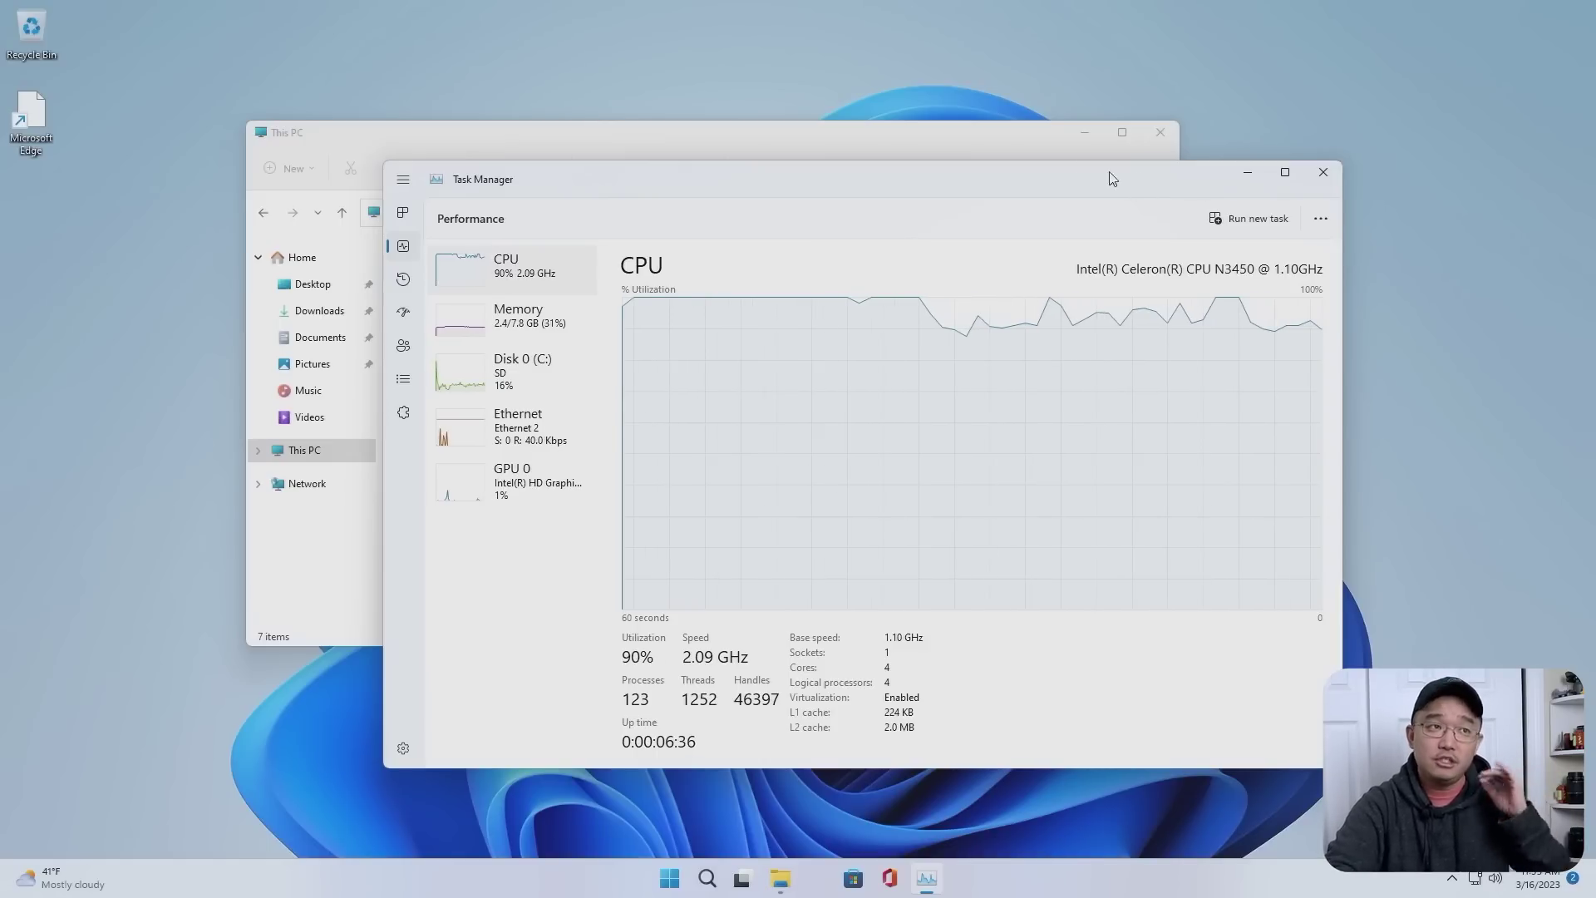
{"action": "left_click", "coordinate": [1019, 155]}
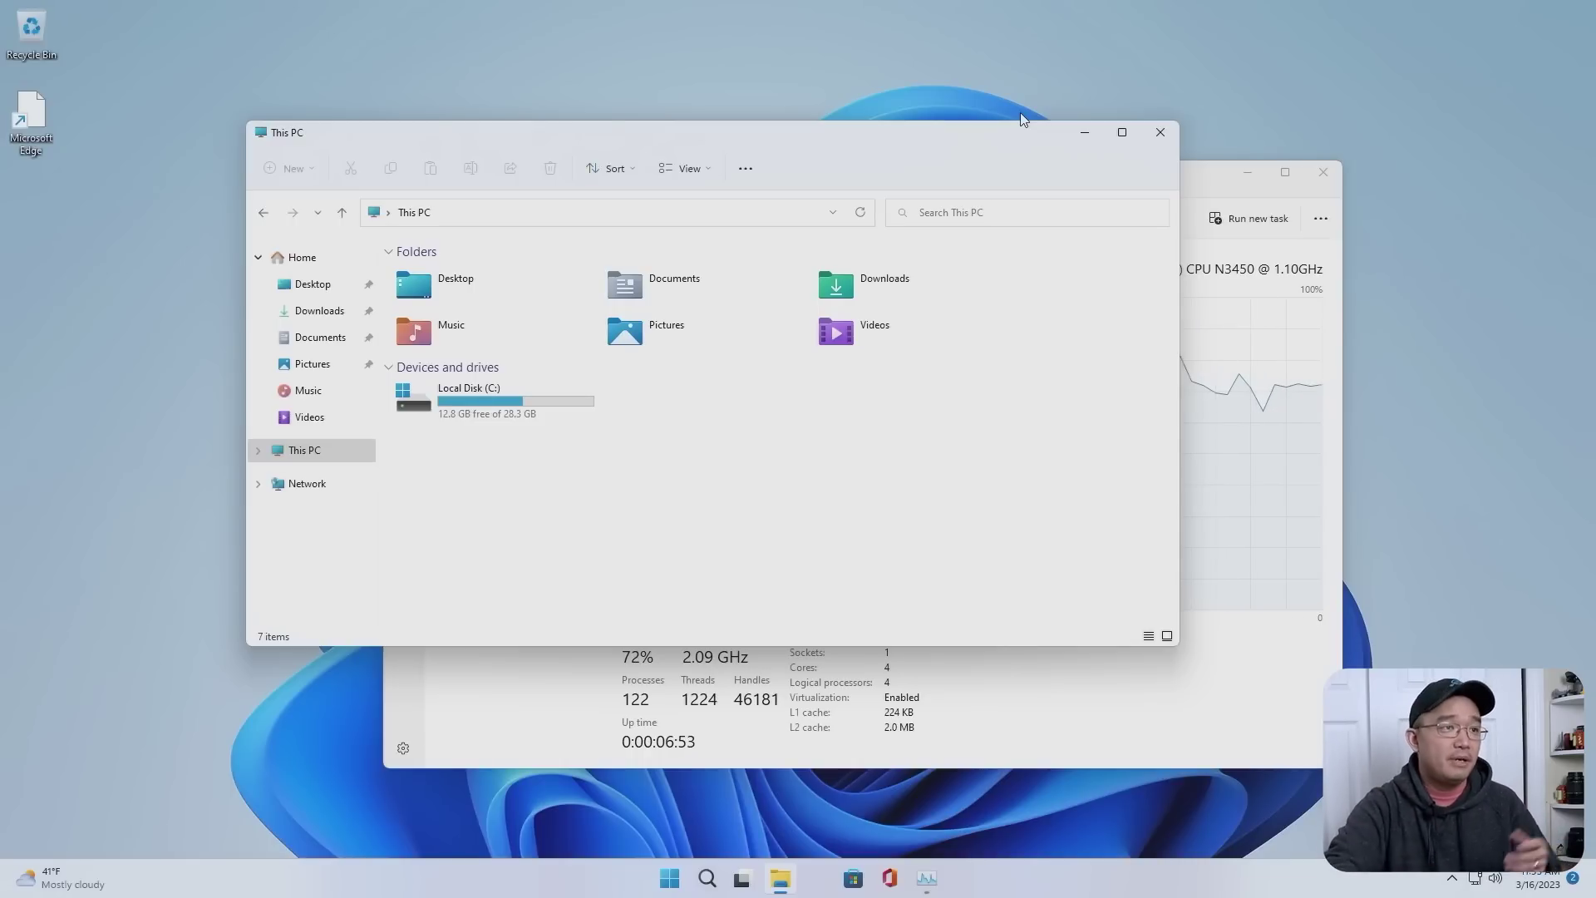
{"action": "left_click", "coordinate": [1105, 713]}
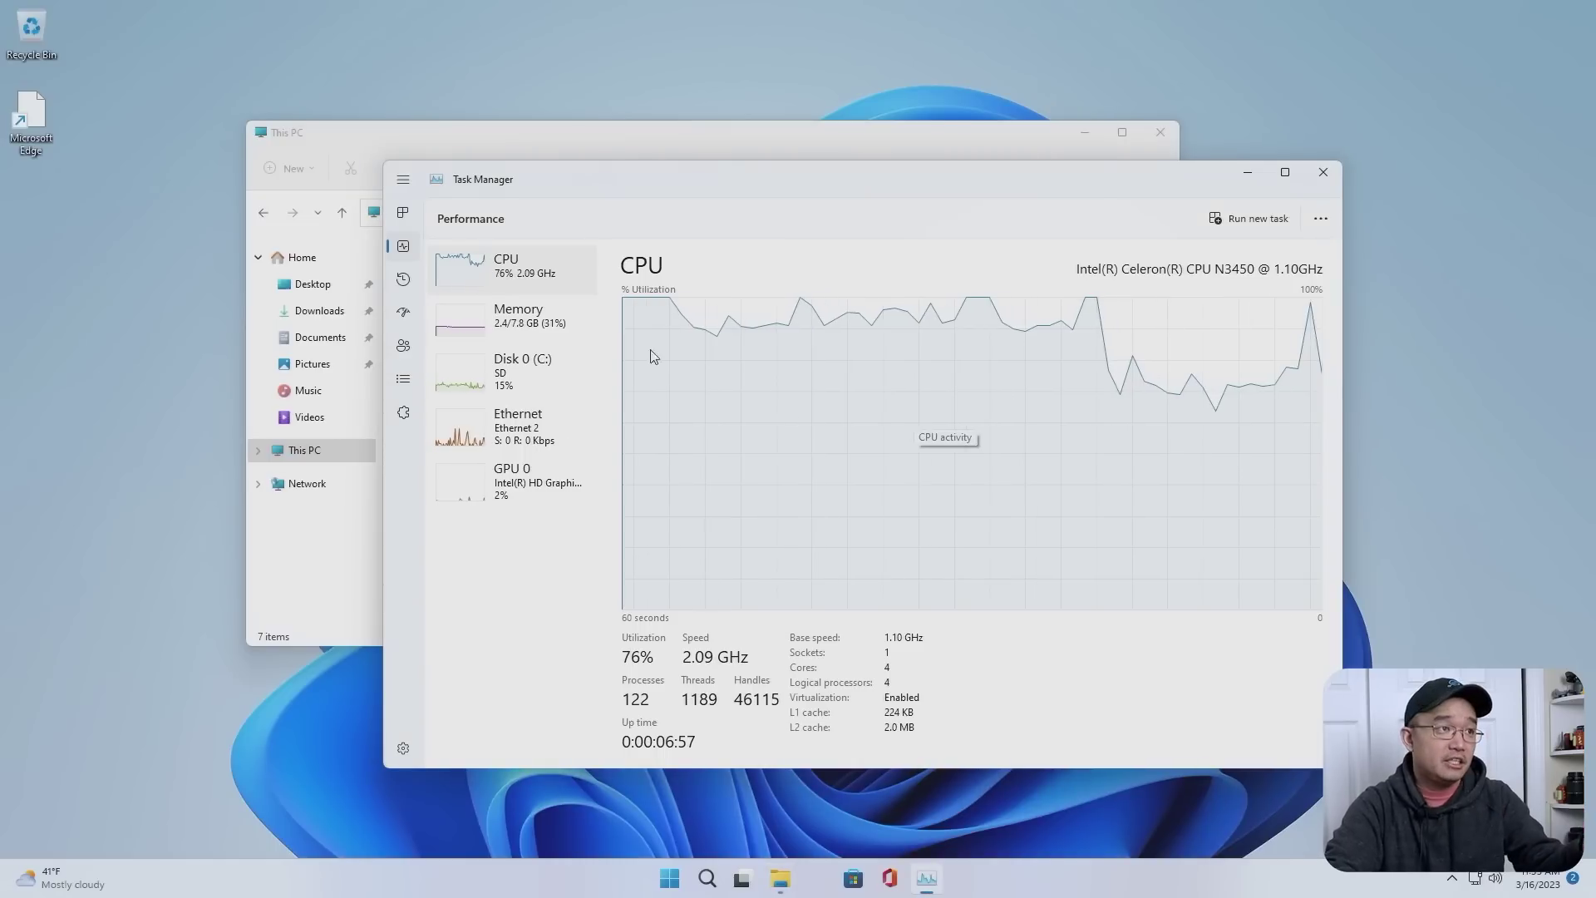
{"action": "key", "text": "alt+Tab"}
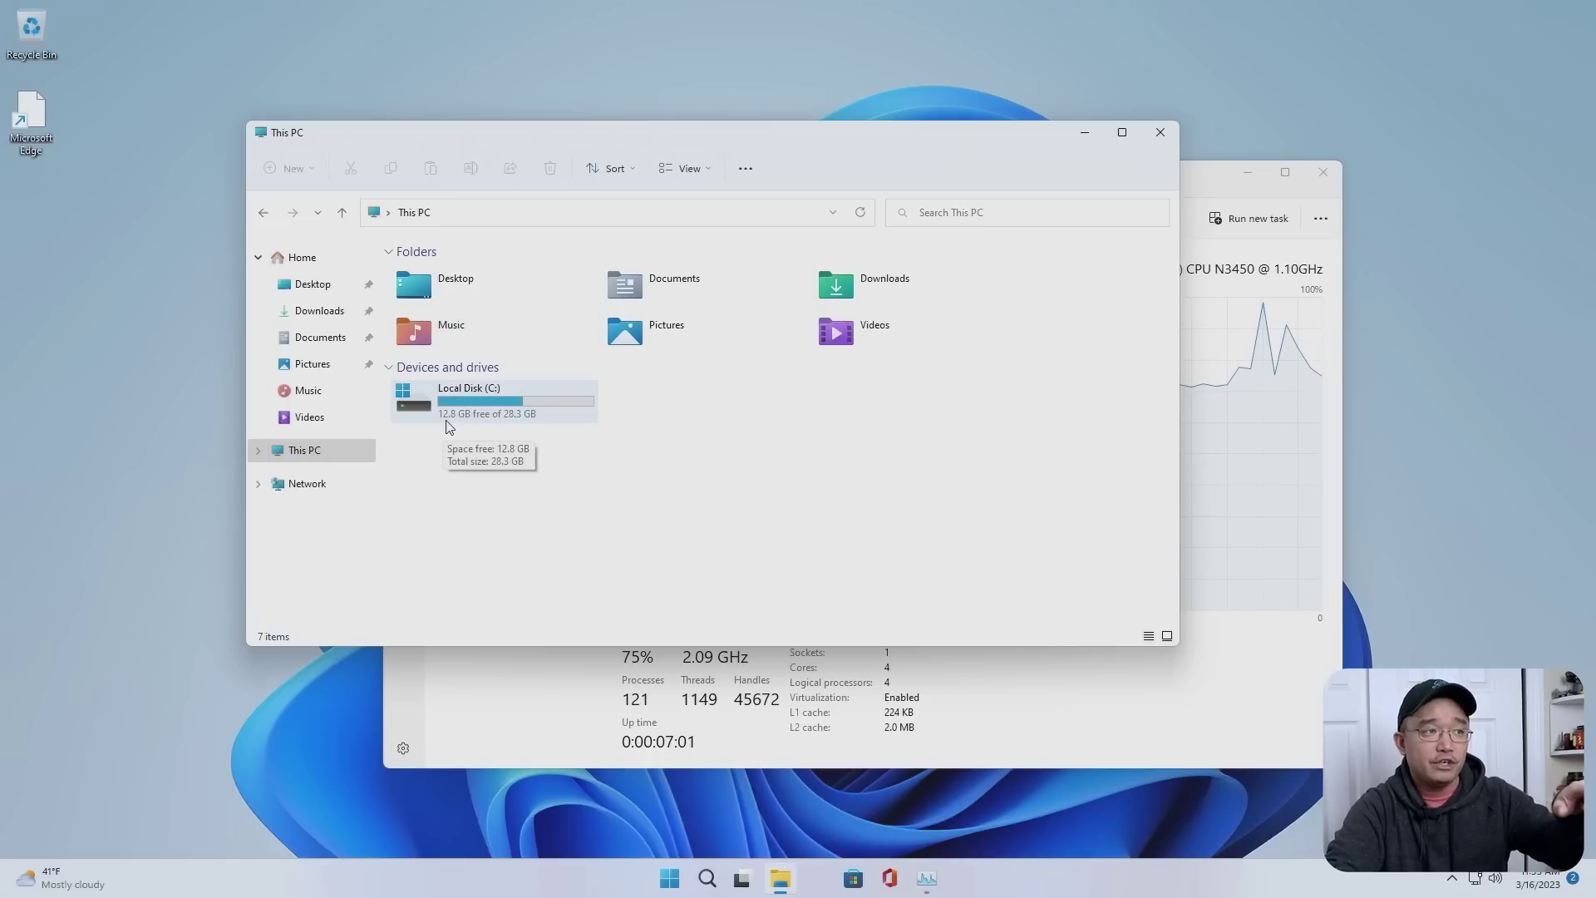
- Check Local Disk (C:) properties (15.5 GB used, 12.8 GB free), then close File Explorer
{"action": "right_click", "coordinate": [494, 417]}
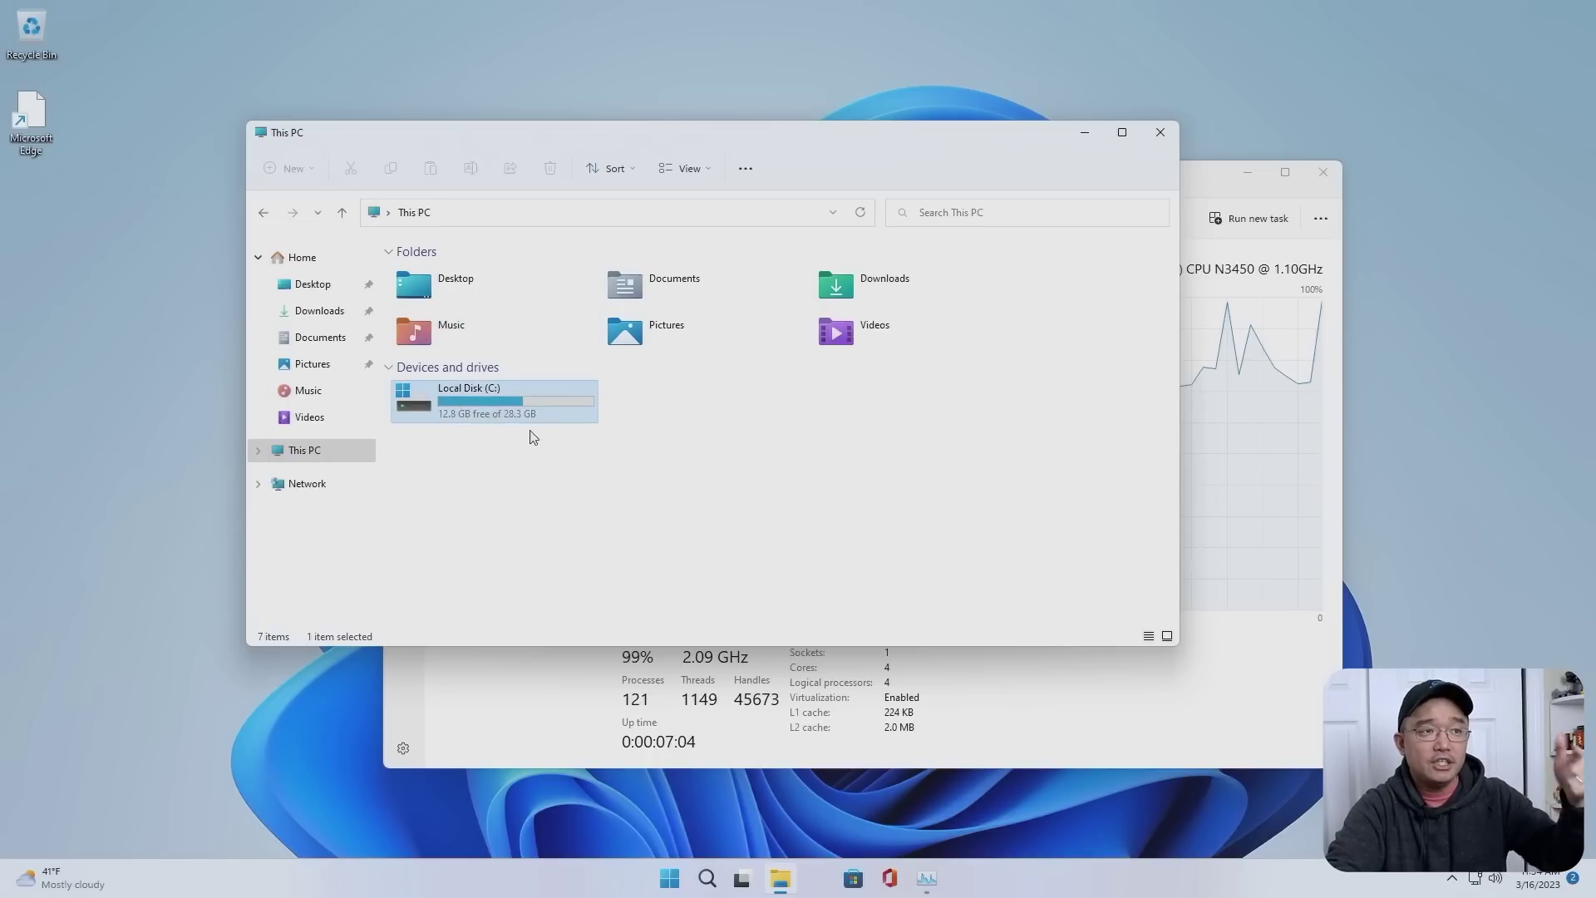
{"action": "left_click", "coordinate": [618, 624]}
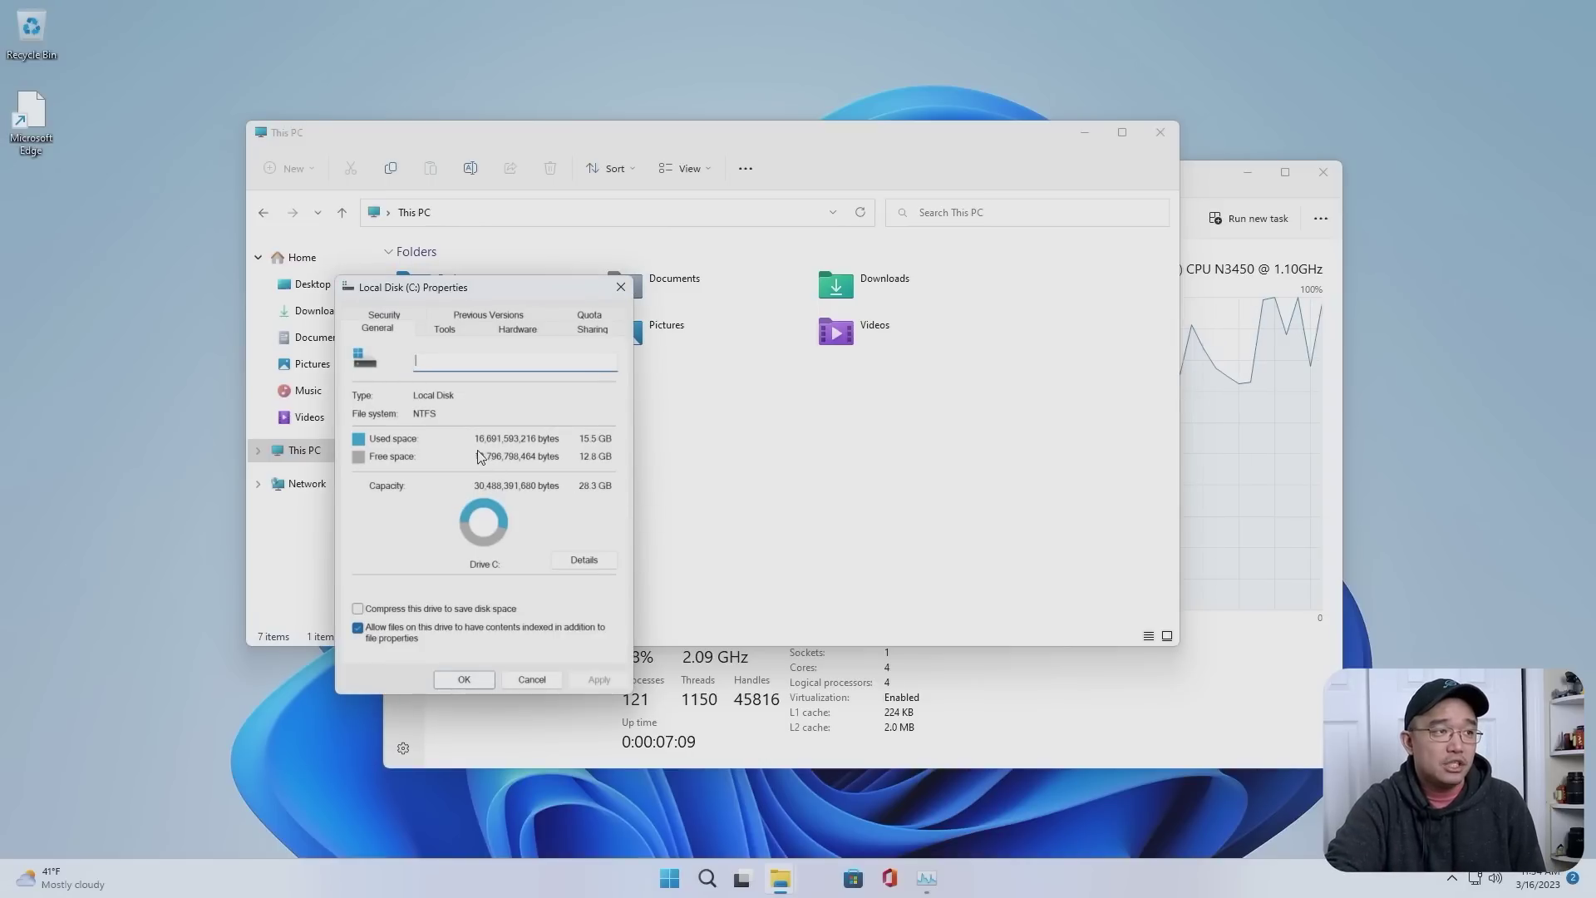
{"action": "left_click", "coordinate": [620, 287]}
{"action": "left_click", "coordinate": [1145, 143]}
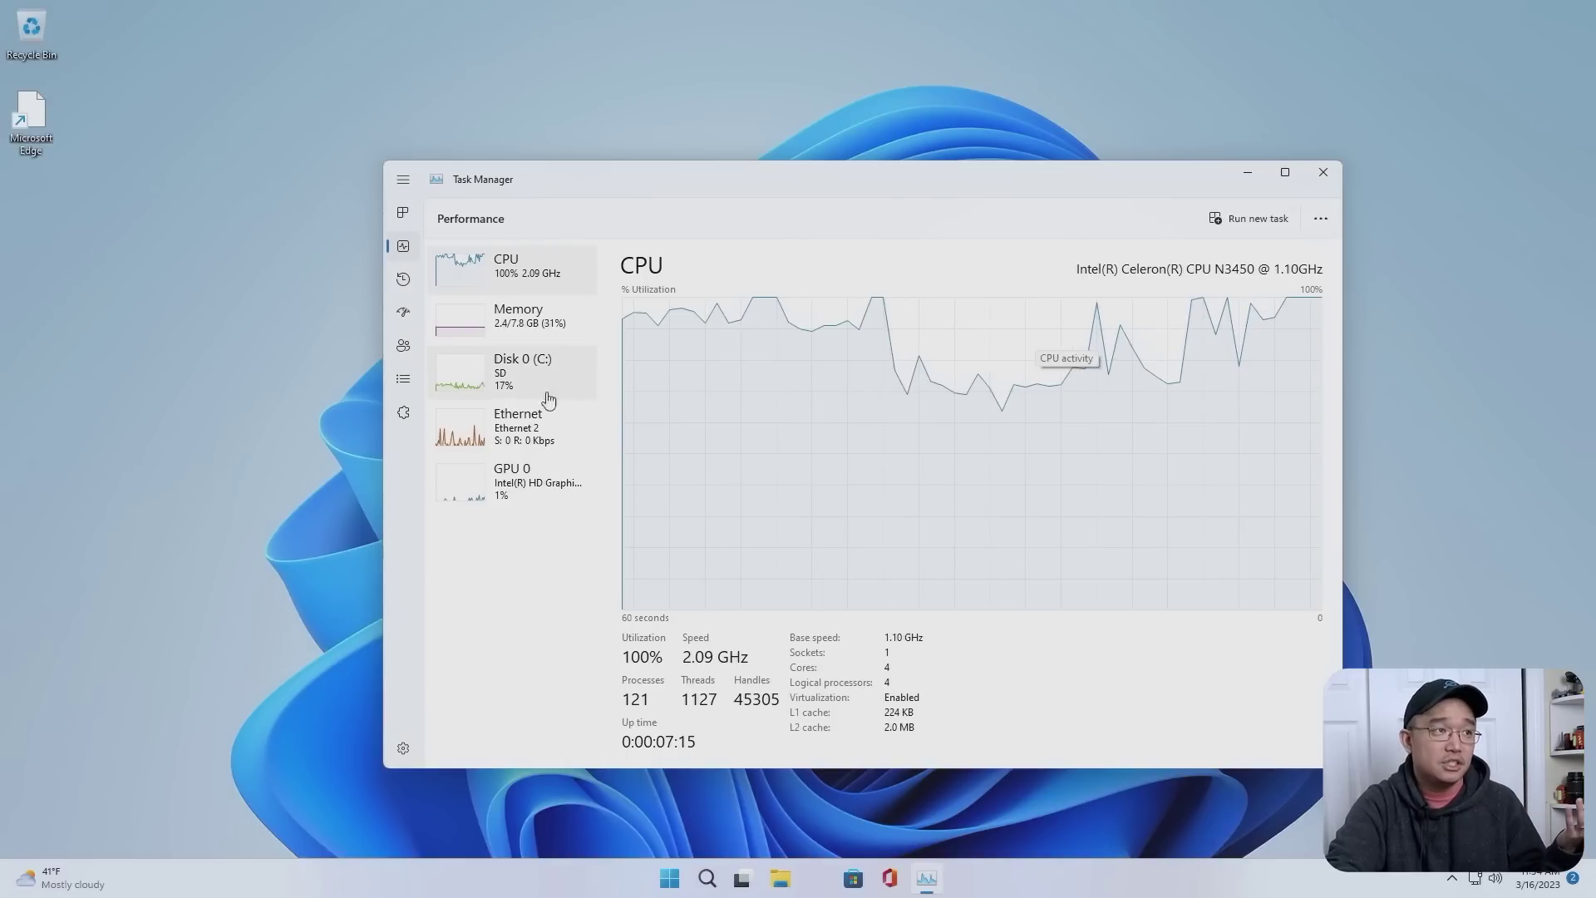
- Show Task Manager's Memory page: 2.1 GB in use, 5.5 GB available, 2.8 GB cached
{"action": "left_click", "coordinate": [523, 332]}
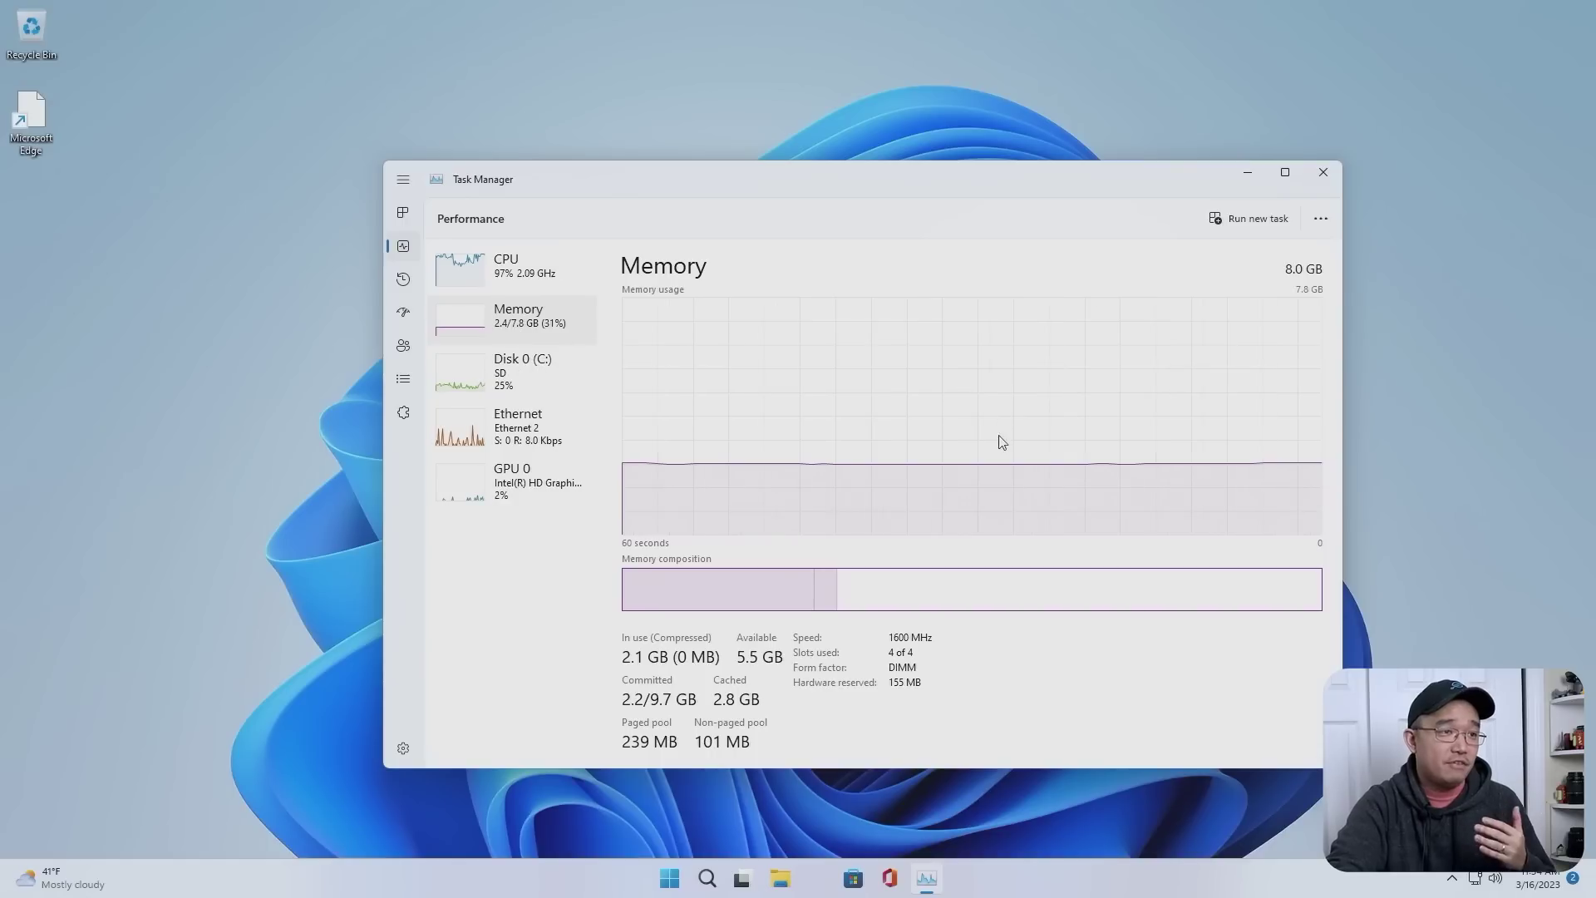